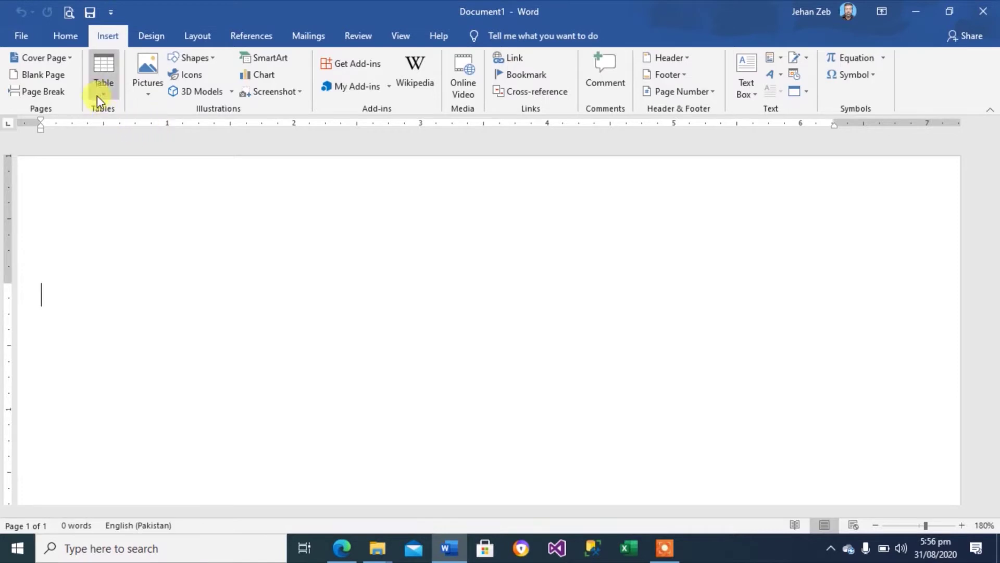
# - Browse the built-in cover page designs and the Quick Tables gallery without inserting anything
pyautogui.click(67, 59)
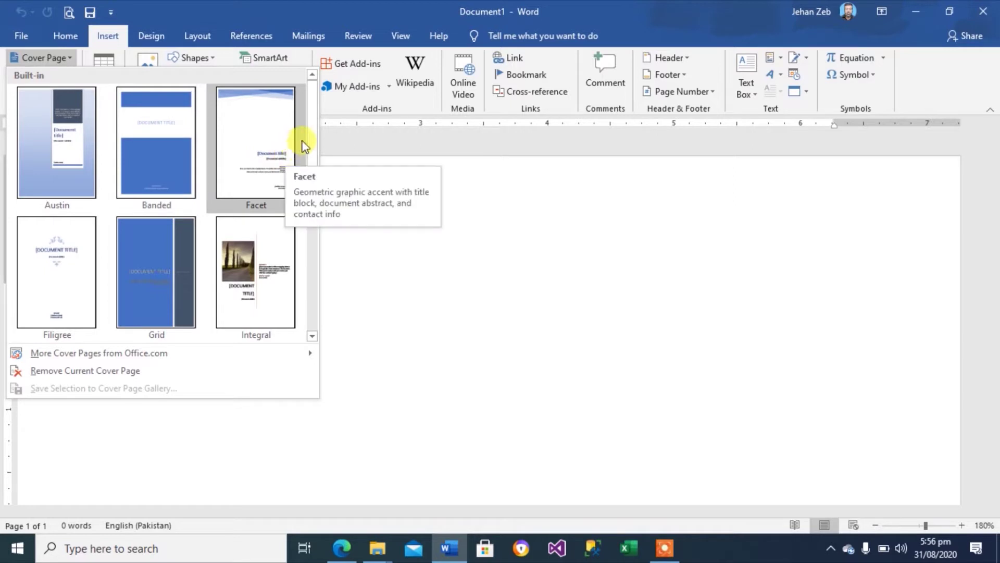
pyautogui.moveTo(311, 133); pyautogui.dragTo(307, 266)
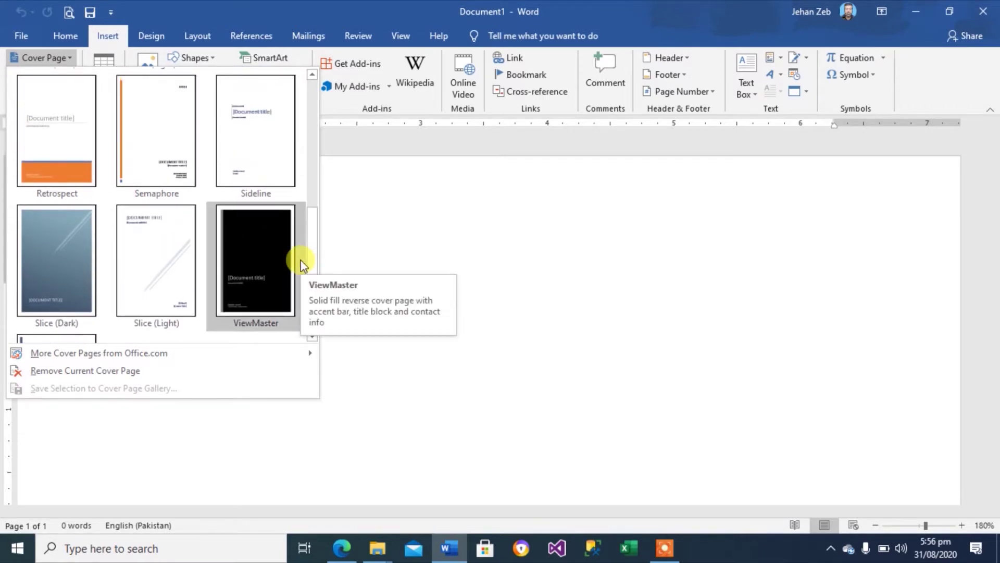
pyautogui.click(349, 229)
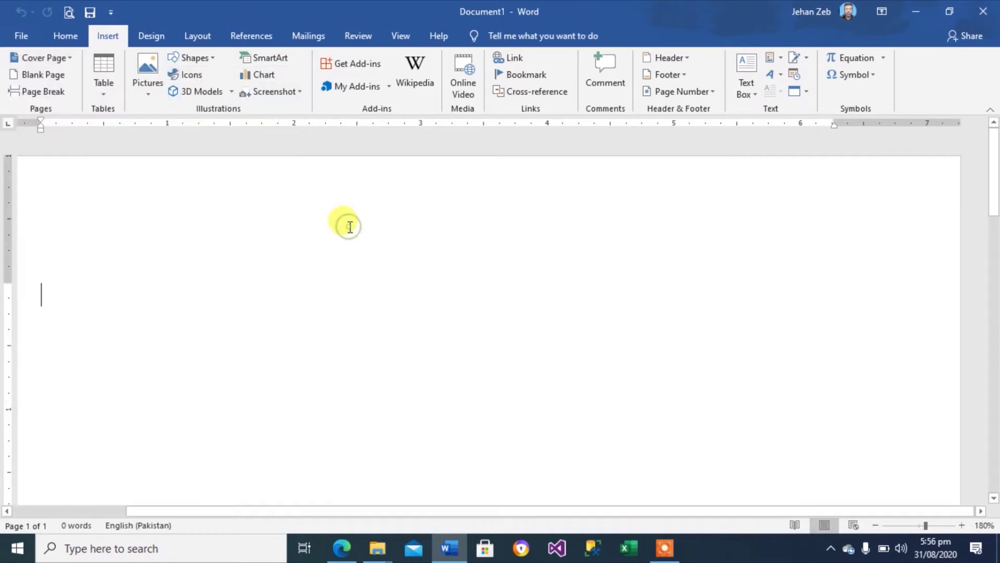
pyautogui.click(108, 94)
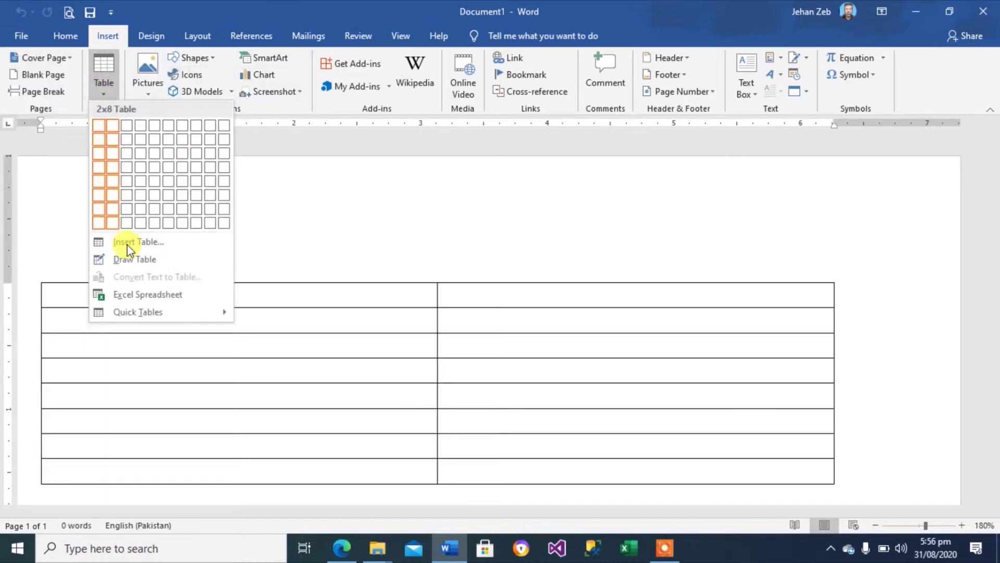
pyautogui.moveTo(137, 311)
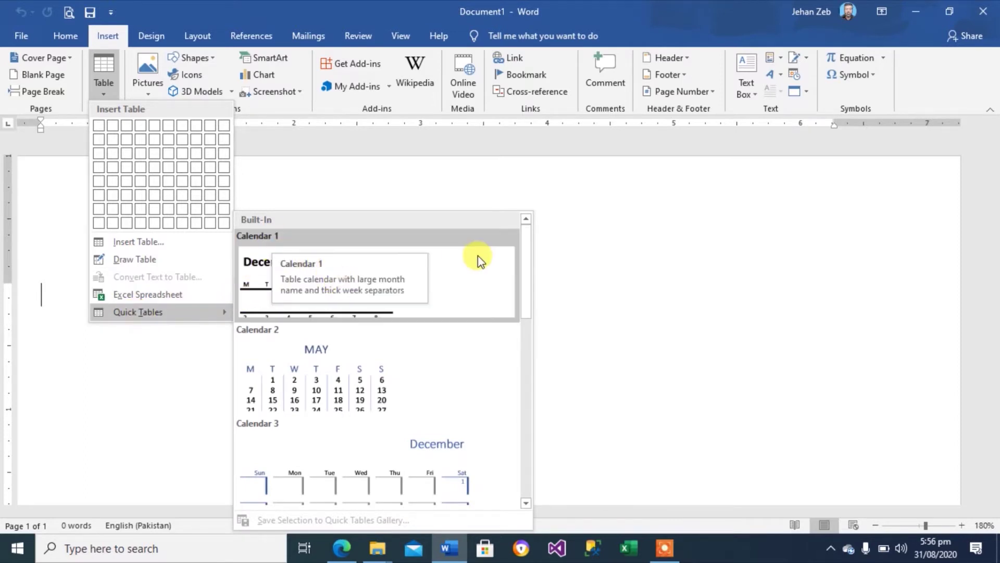
pyautogui.moveTo(529, 255); pyautogui.dragTo(501, 372)
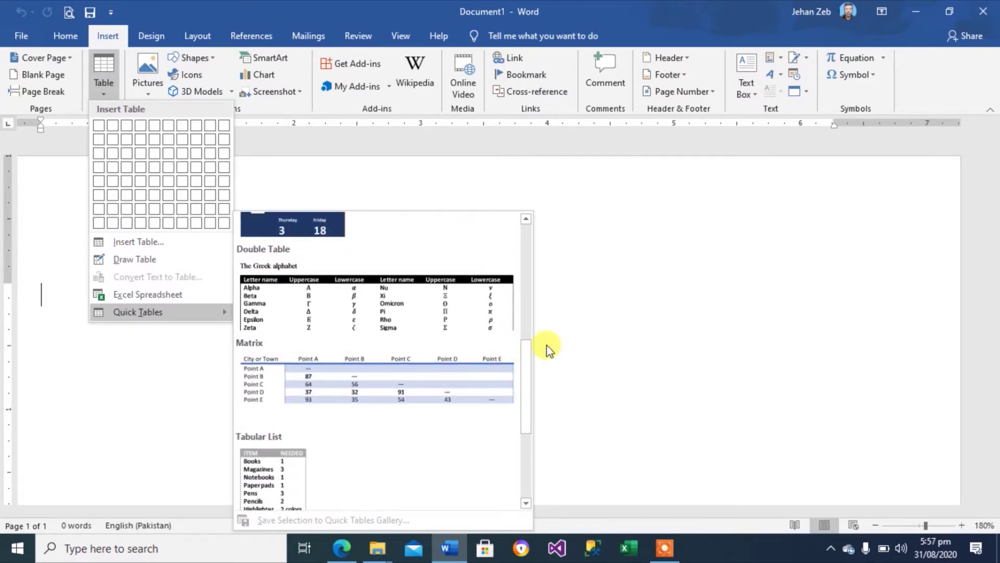
pyautogui.click(604, 296)
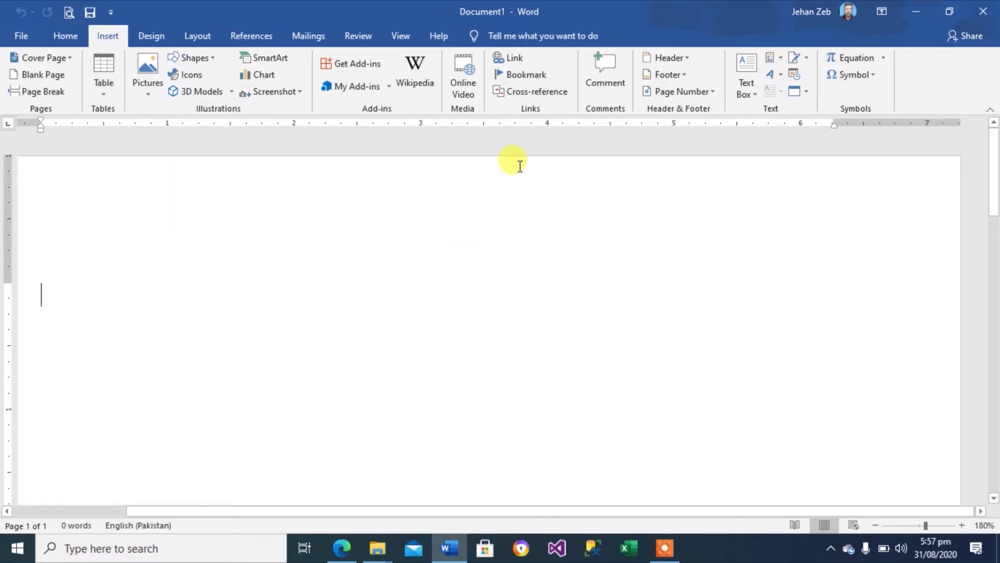
# - Look through the built-in header and footer designs without applying one
pyautogui.click(688, 59)
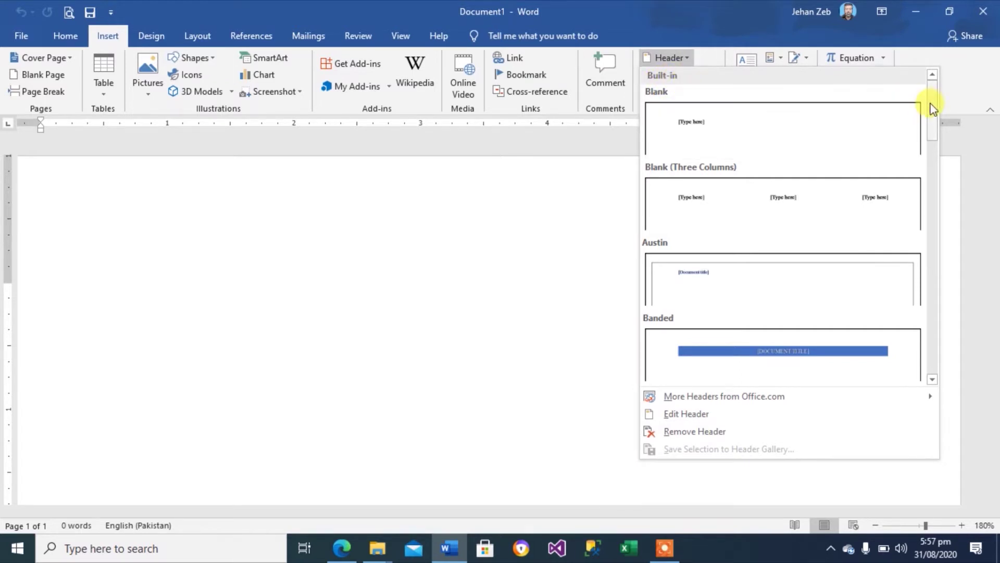
pyautogui.moveTo(933, 99); pyautogui.dragTo(929, 140)
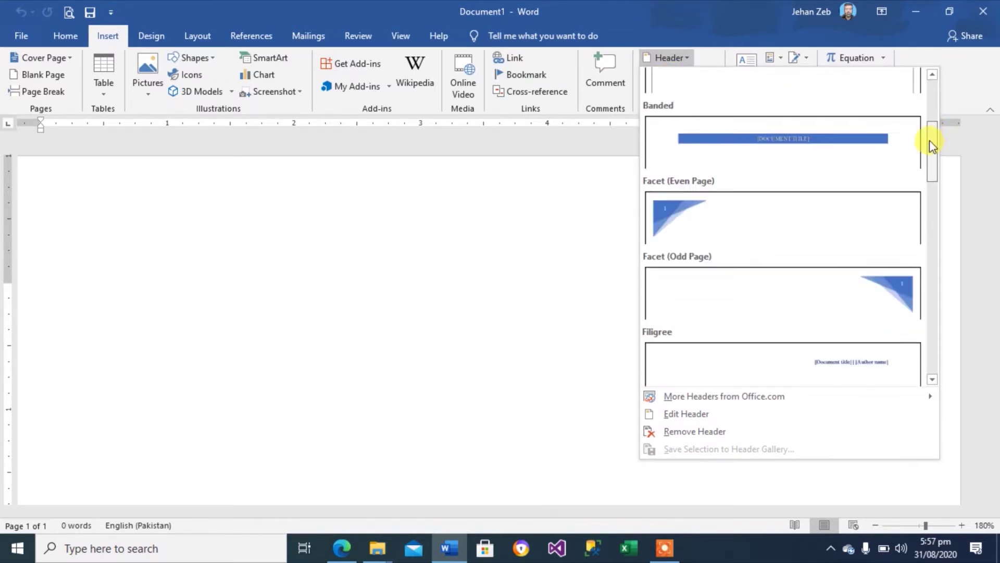
pyautogui.click(620, 177)
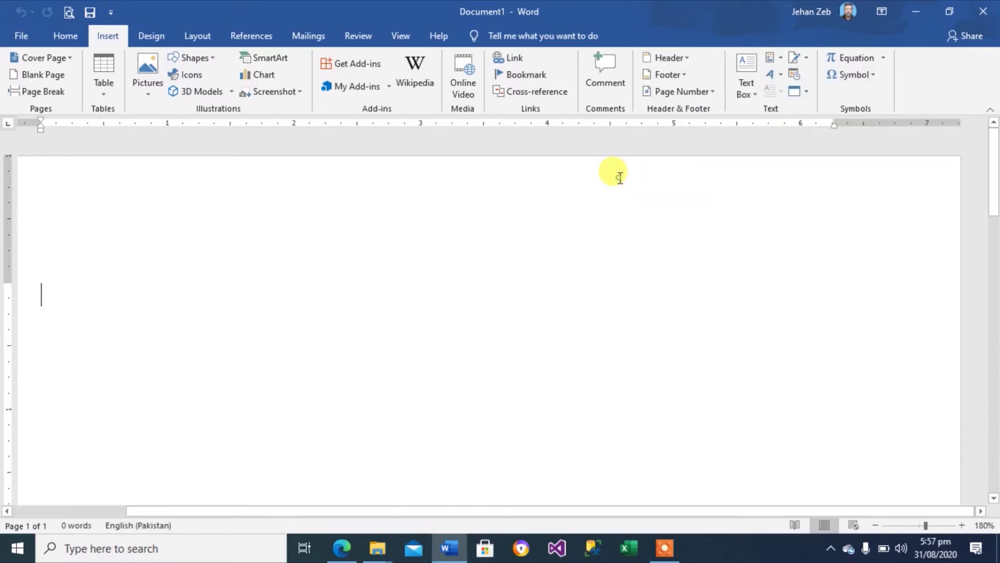
pyautogui.click(690, 80)
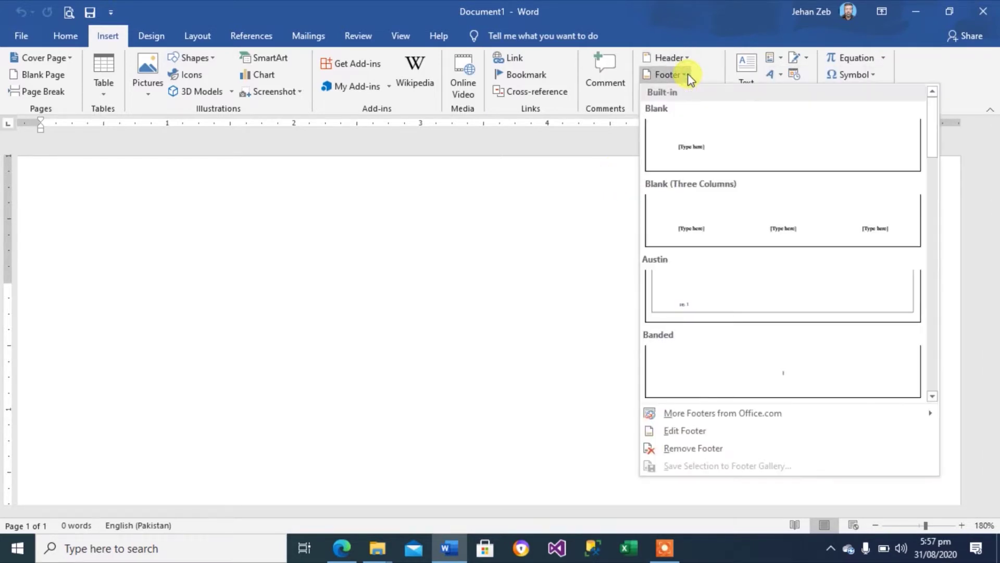
pyautogui.click(569, 199)
# - Examine the page number designs for the page top, bottom and margins, and review the header gallery again
pyautogui.click(711, 93)
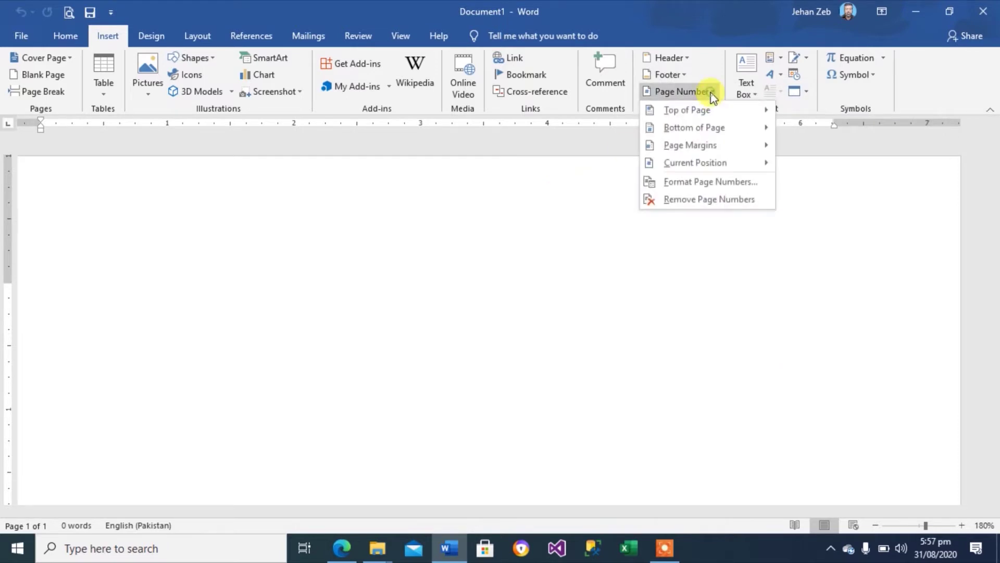
pyautogui.moveTo(680, 111)
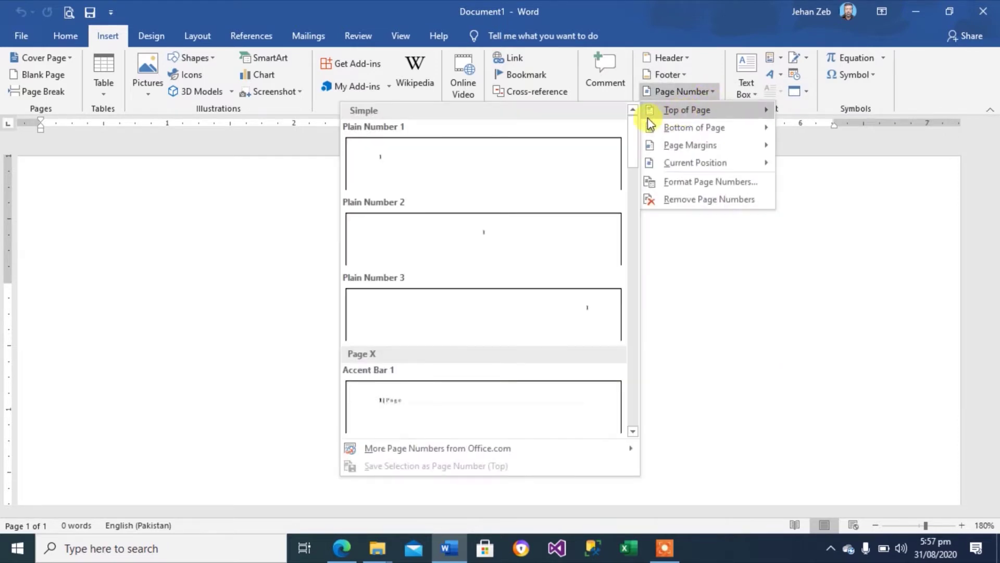
pyautogui.moveTo(646, 125)
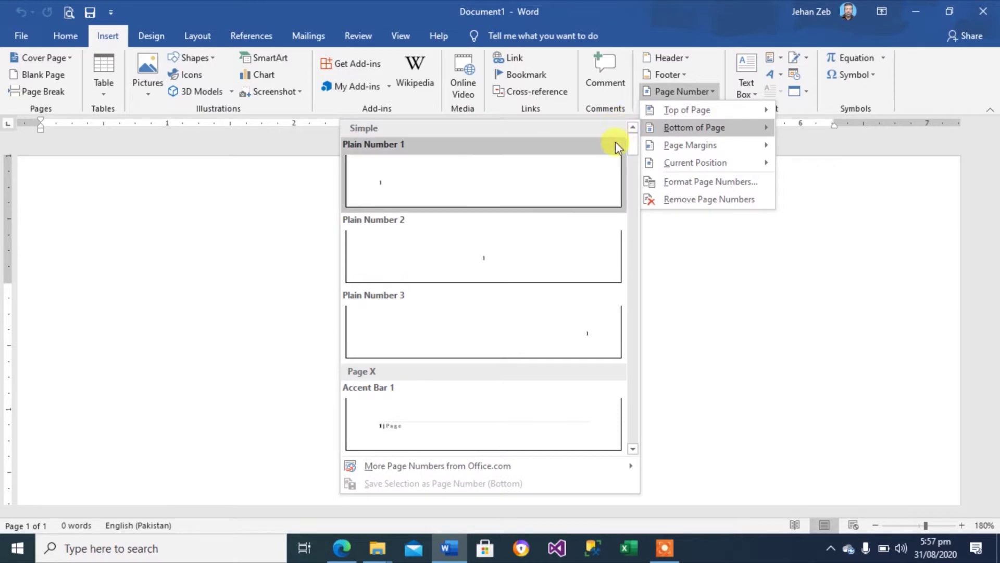
pyautogui.scroll(-3, 632, 149)
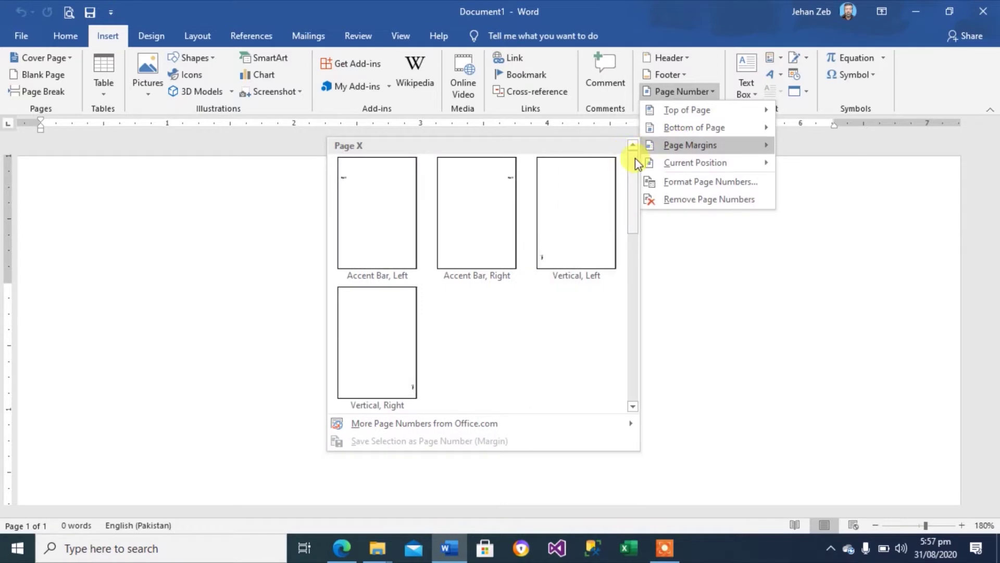
pyautogui.scroll(-1, 635, 165)
pyautogui.moveTo(635, 164); pyautogui.dragTo(636, 211)
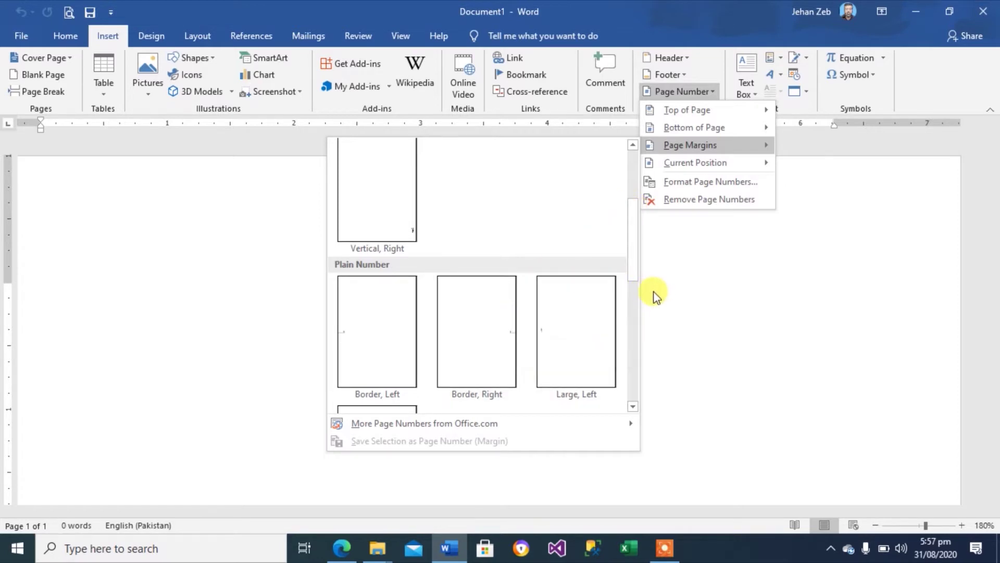
pyautogui.click(702, 283)
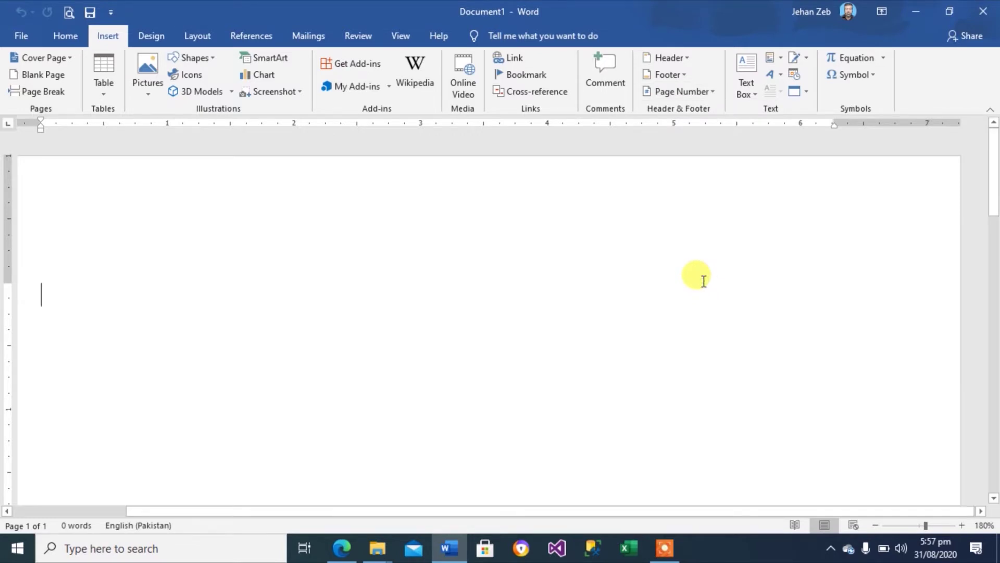
pyautogui.click(687, 60)
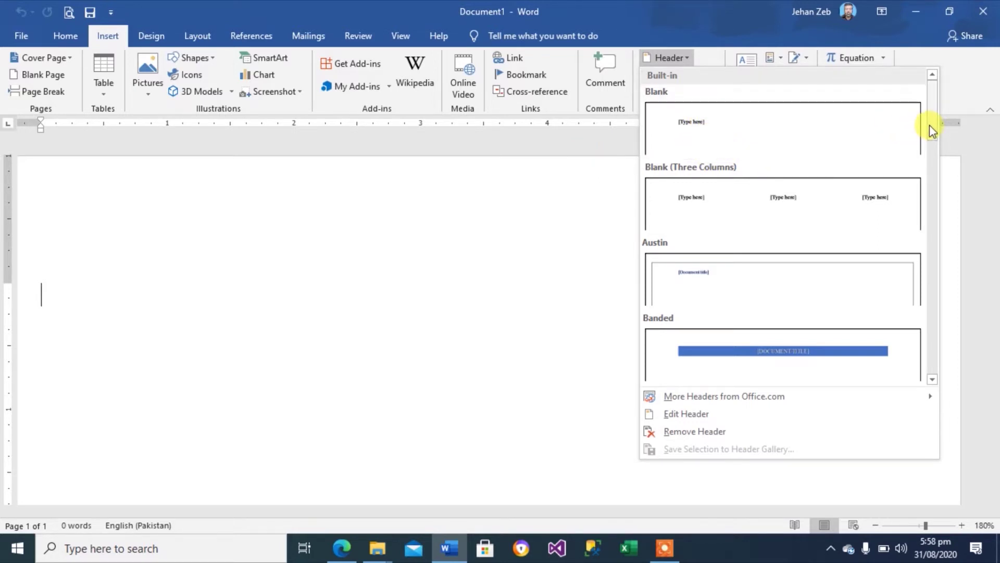
pyautogui.moveTo(933, 123)
pyautogui.mouseDown()
pyautogui.moveTo(933, 142)
pyautogui.moveTo(931, 127)
pyautogui.mouseUp()
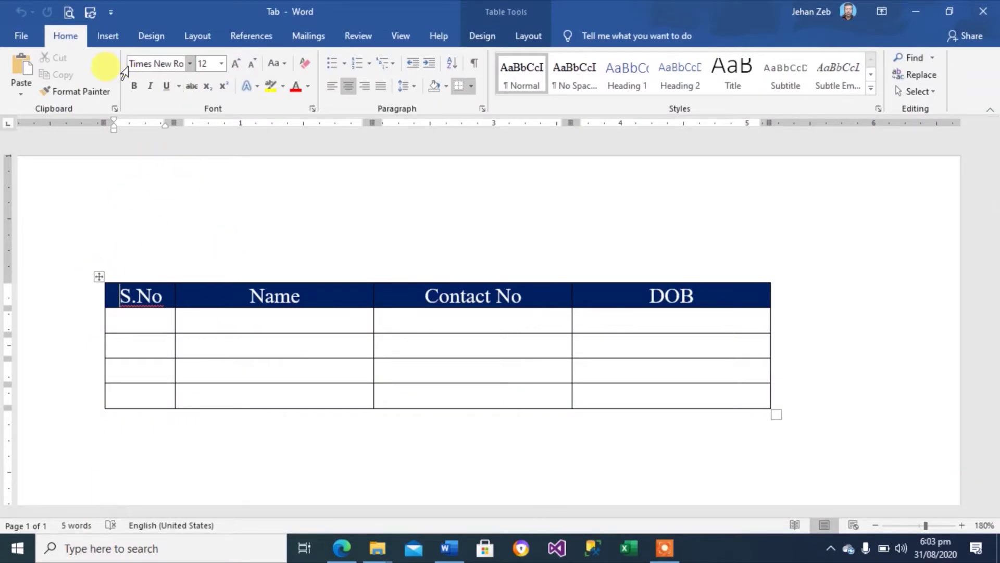
# - Check the built-in Quick Tables available for the document containing the S.No, Name, Contact No and DOB table
pyautogui.click(114, 37)
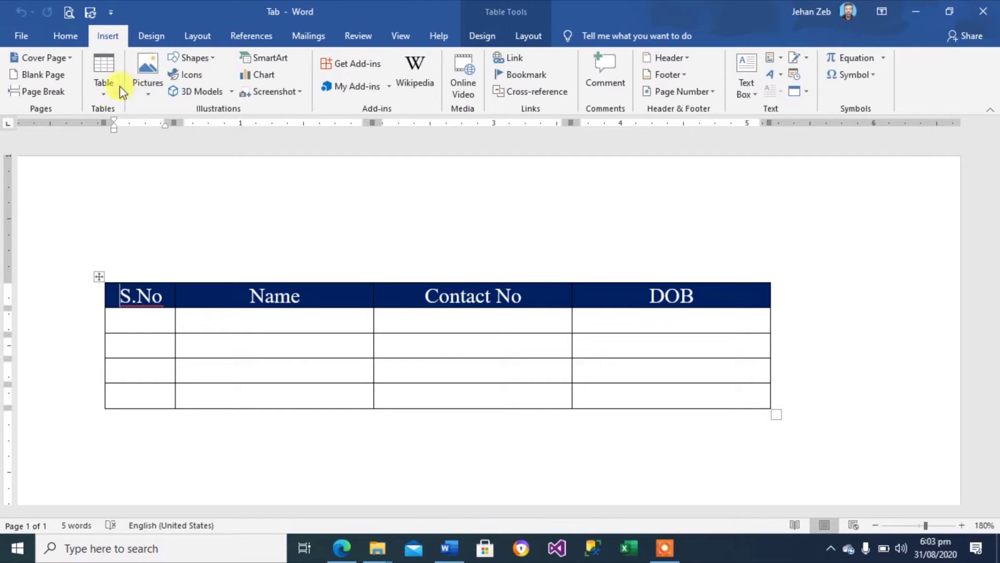
pyautogui.click(106, 96)
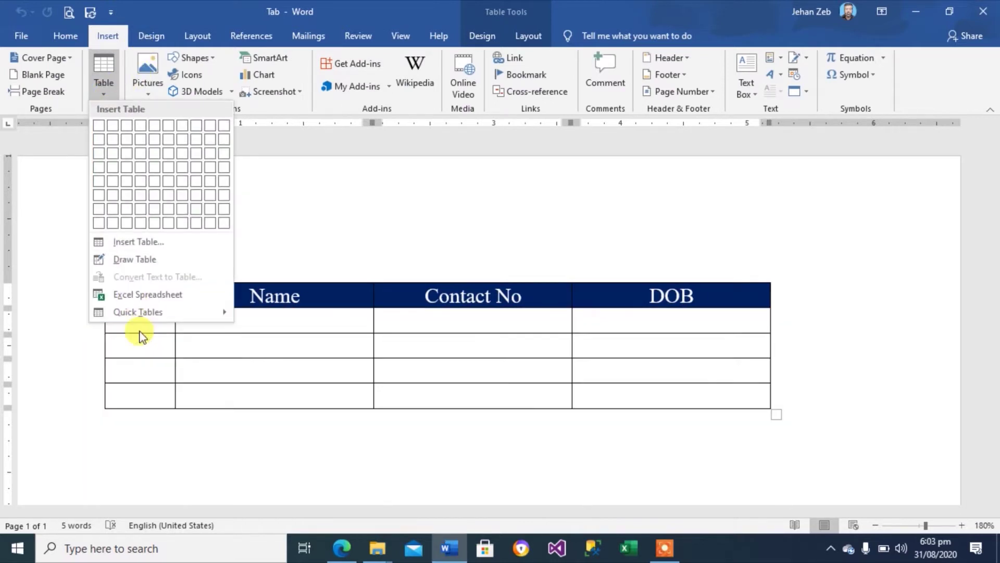
pyautogui.moveTo(154, 312)
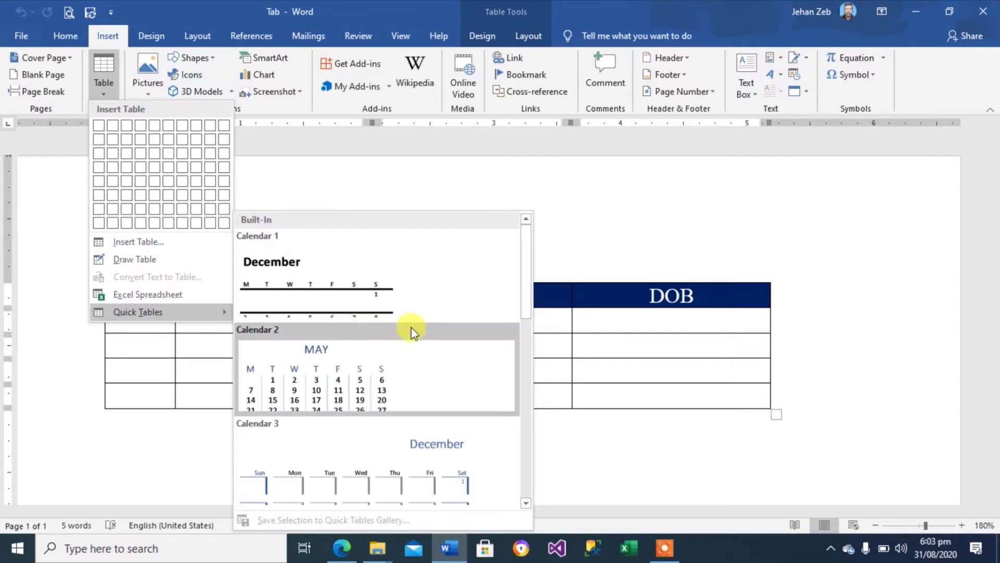
pyautogui.moveTo(528, 272)
pyautogui.mouseDown()
pyautogui.moveTo(529, 320)
pyautogui.moveTo(527, 264)
pyautogui.mouseUp()
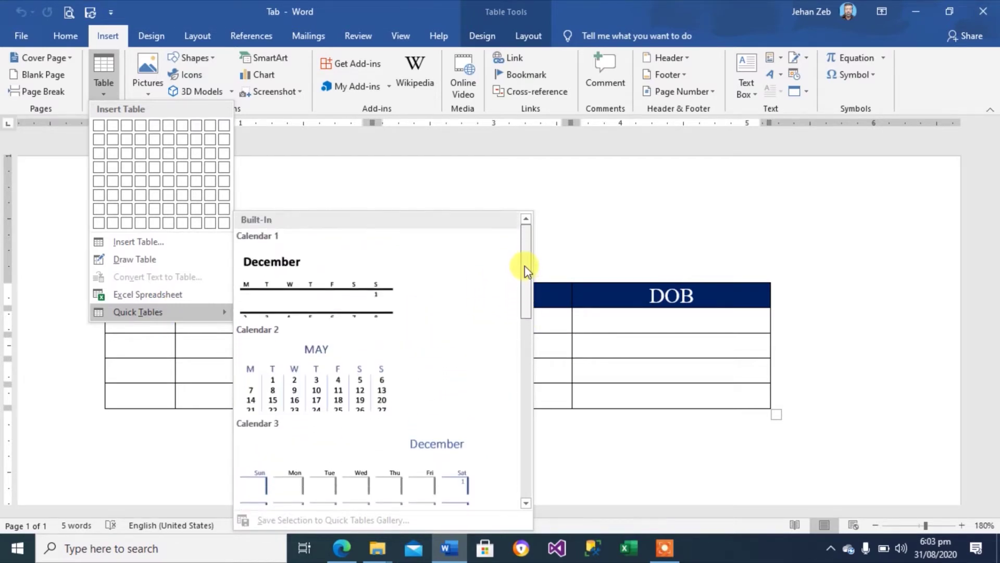
pyautogui.click(579, 229)
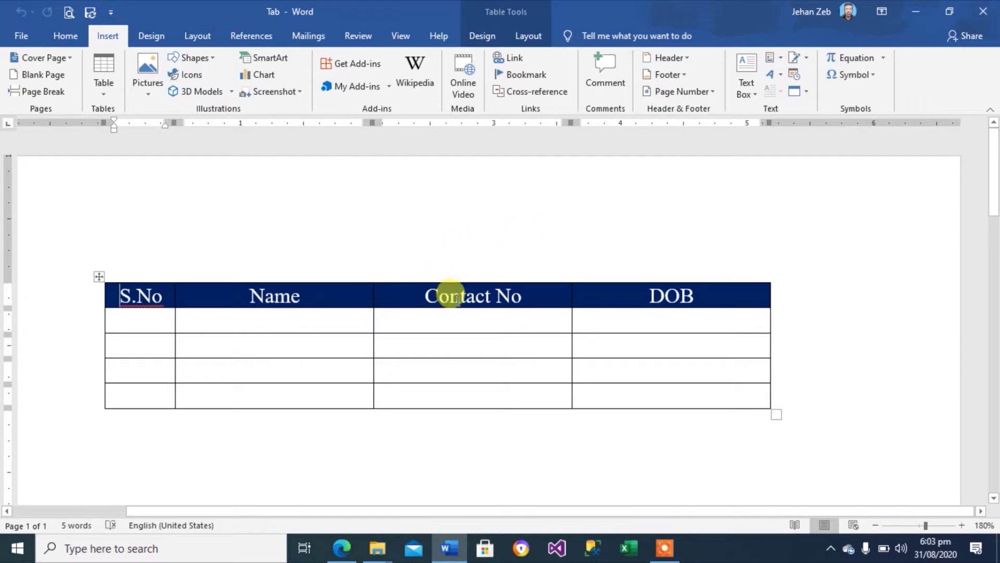
# - Select the whole table and start saving it to the Quick Part Gallery as a building block named MyTable
pyautogui.click(449, 315)
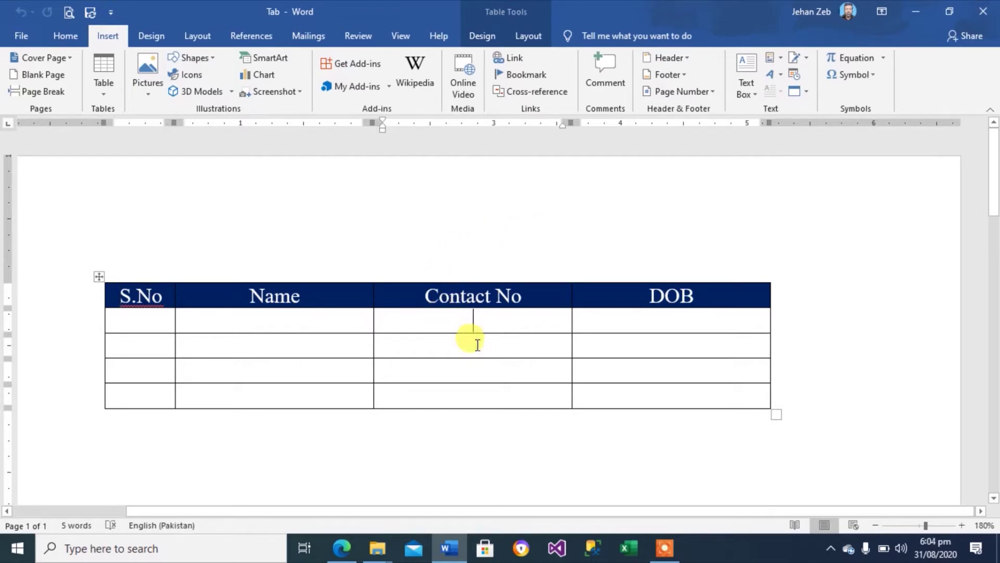
pyautogui.click(98, 276)
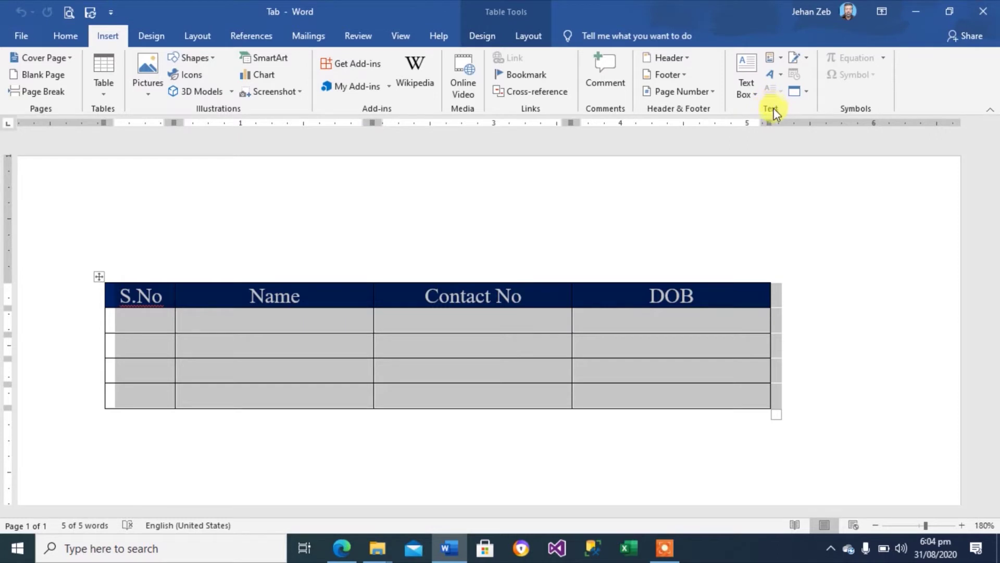
pyautogui.click(777, 58)
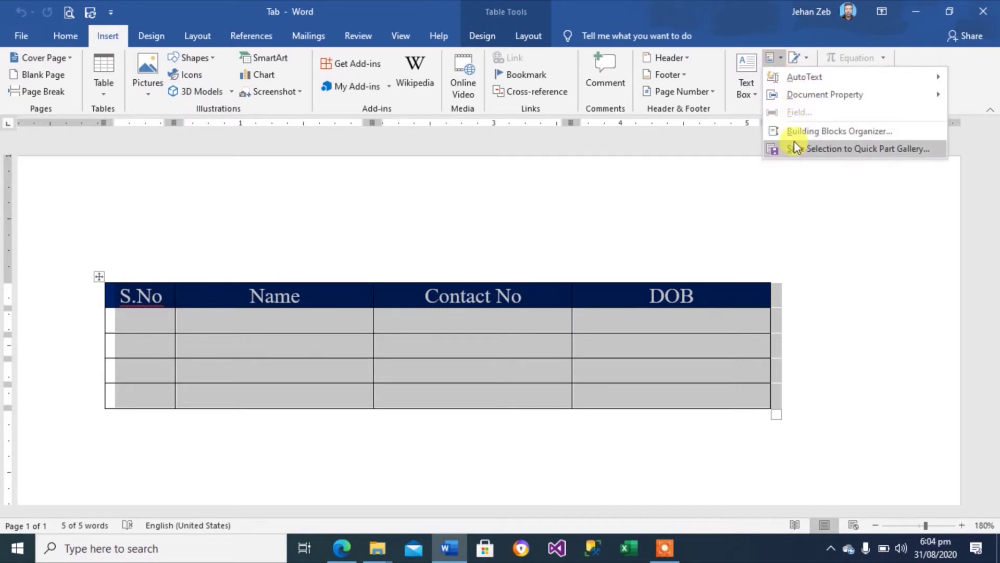
pyautogui.click(848, 148)
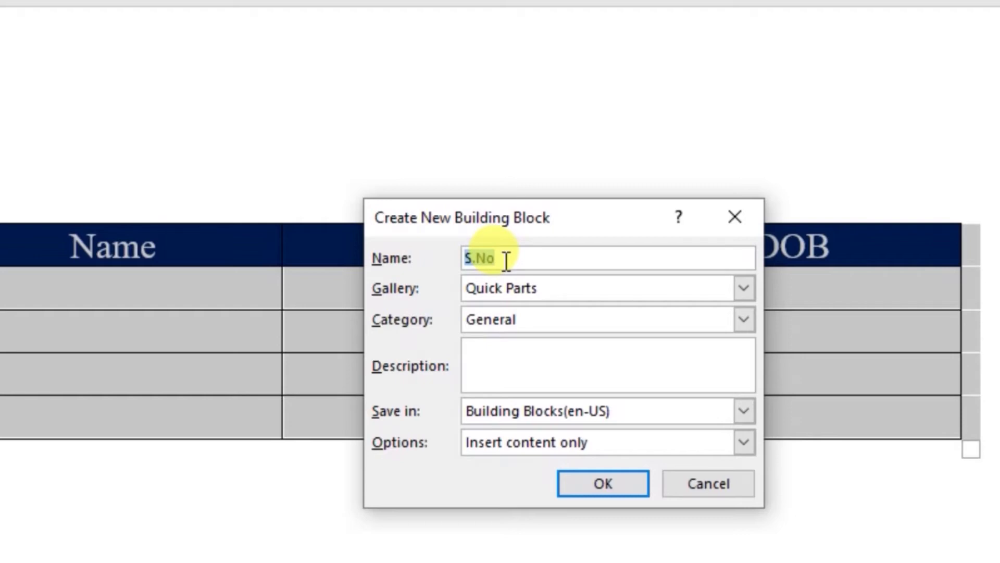
pyautogui.write('M')
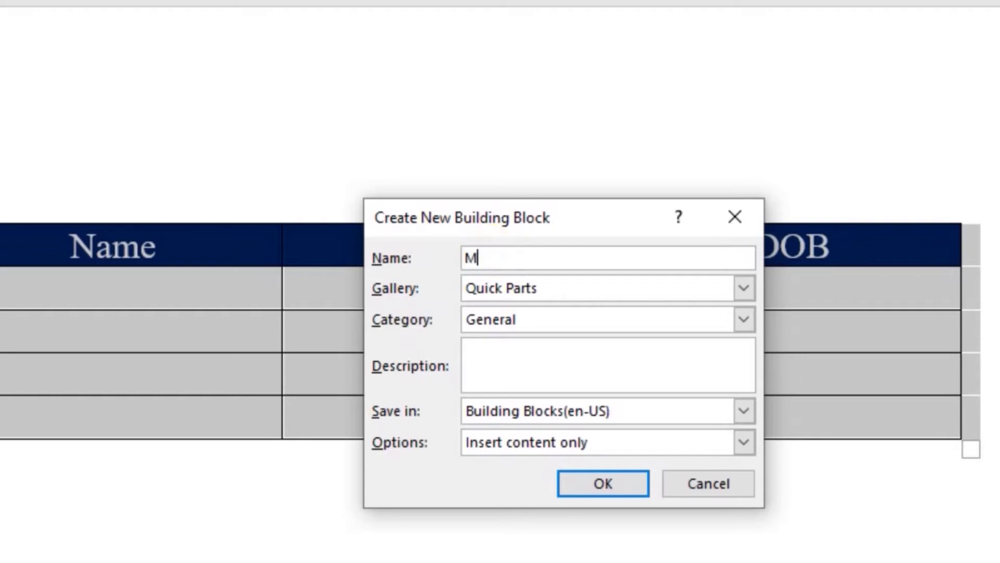
pyautogui.write('yTable')
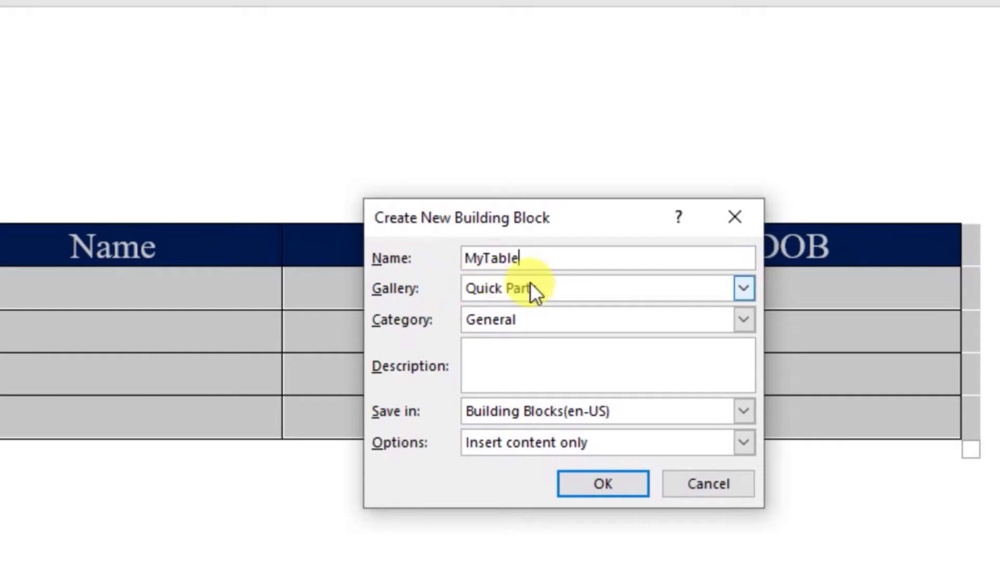
# - Assign the new building block to the Tables gallery with the Built-In category, leaving its description empty
pyautogui.click(711, 291)
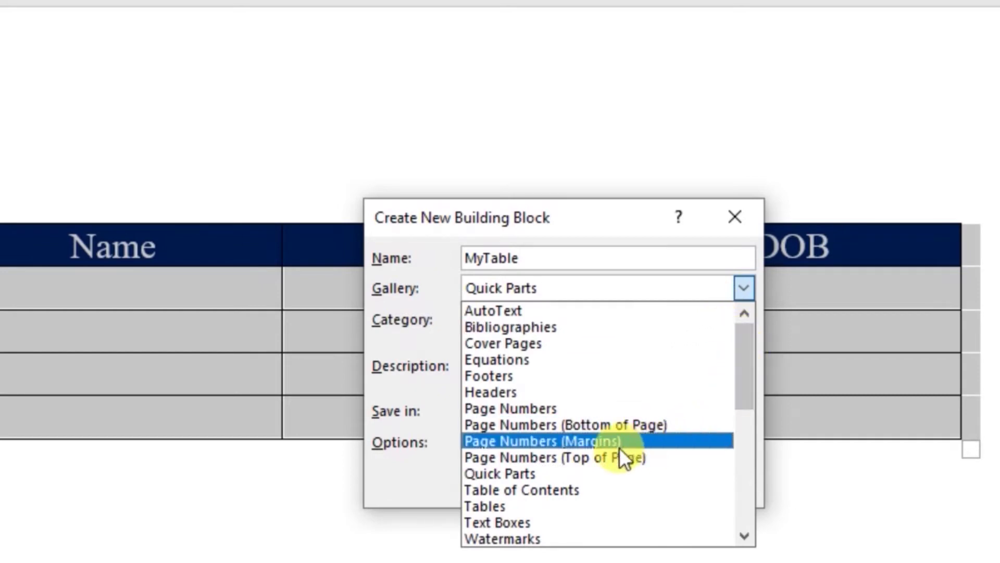
pyautogui.click(488, 506)
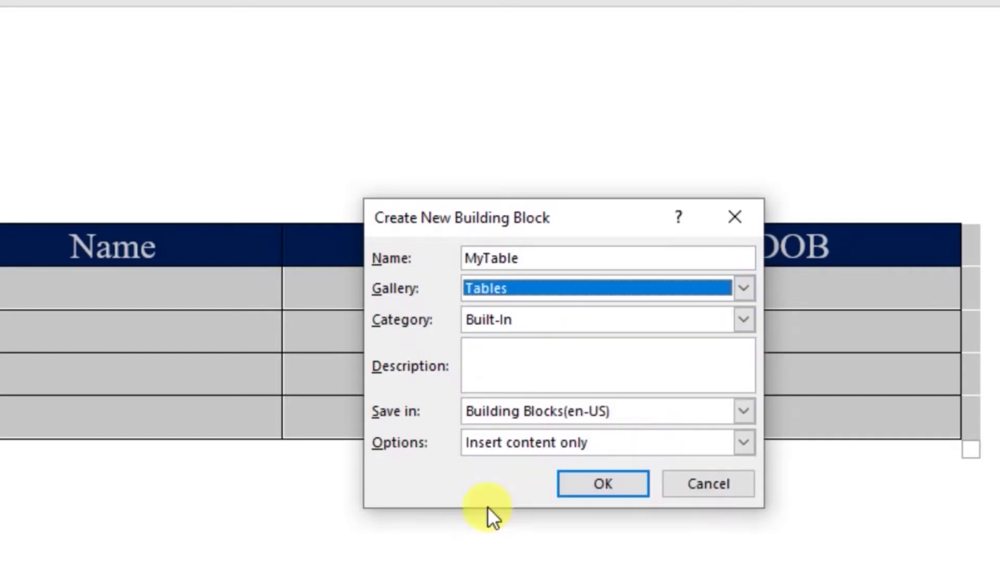
pyautogui.click(746, 320)
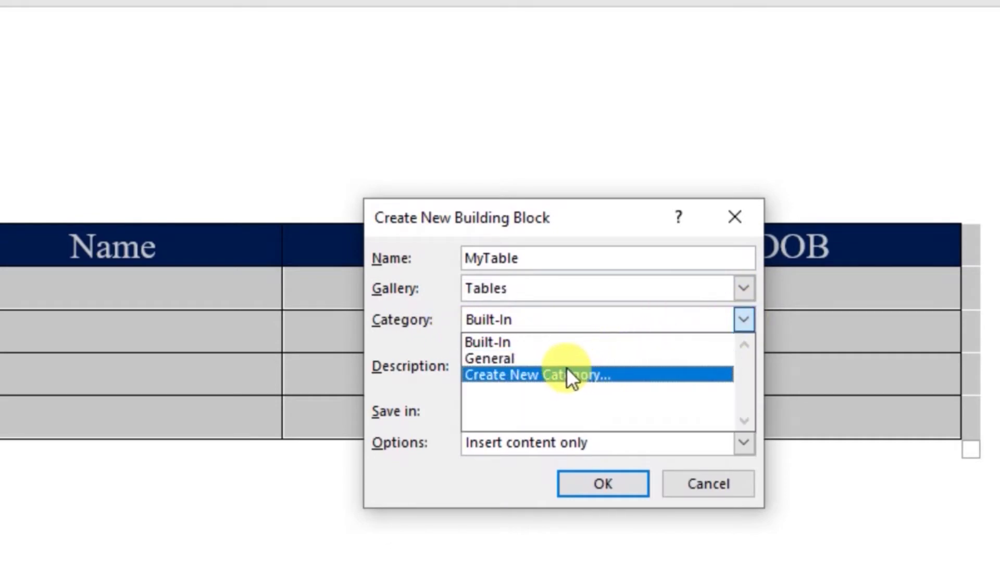
pyautogui.click(507, 341)
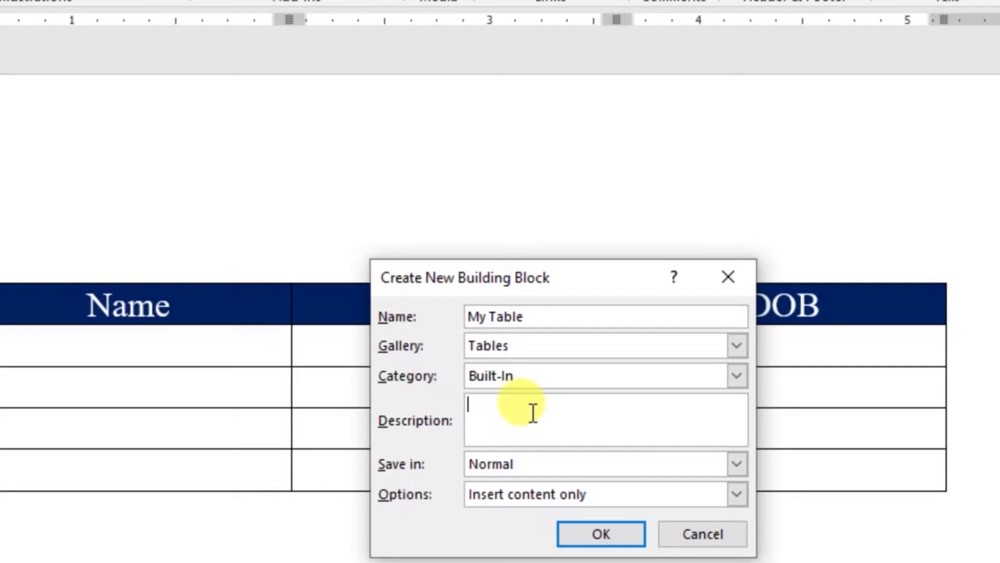
pyautogui.click(522, 412)
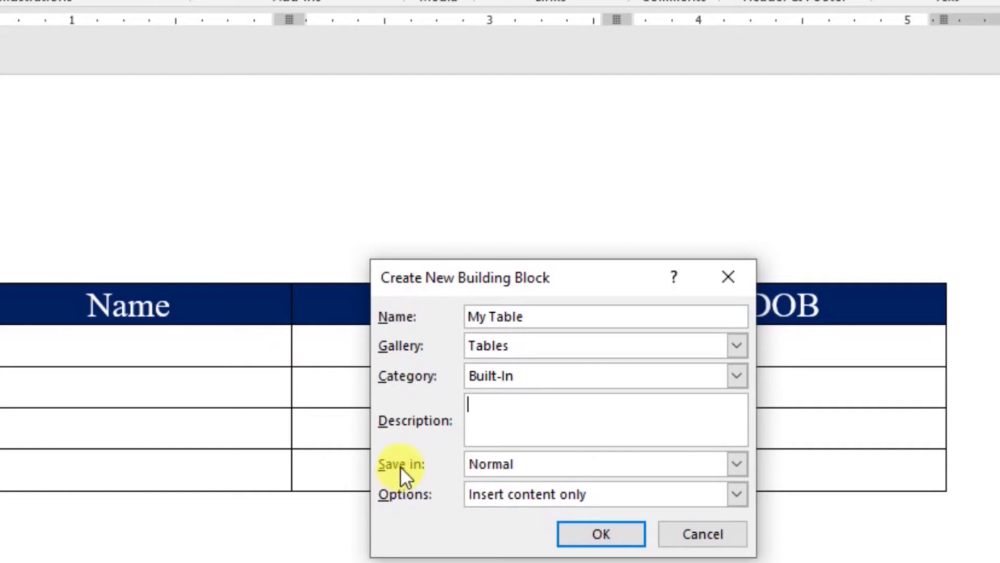
# - Save the building block in the Normal template with Insert content only, and deselect the table
pyautogui.click(604, 467)
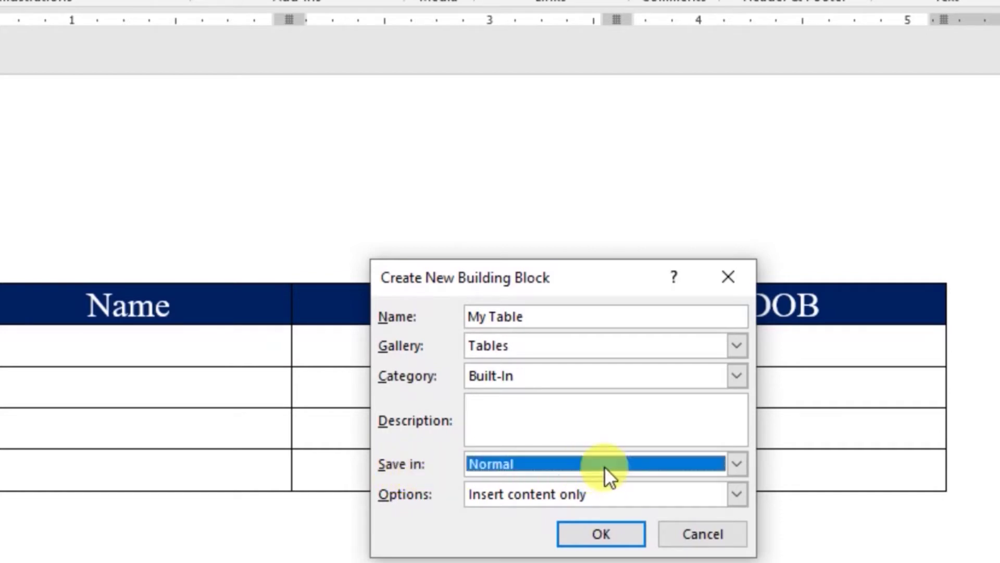
pyautogui.click(501, 489)
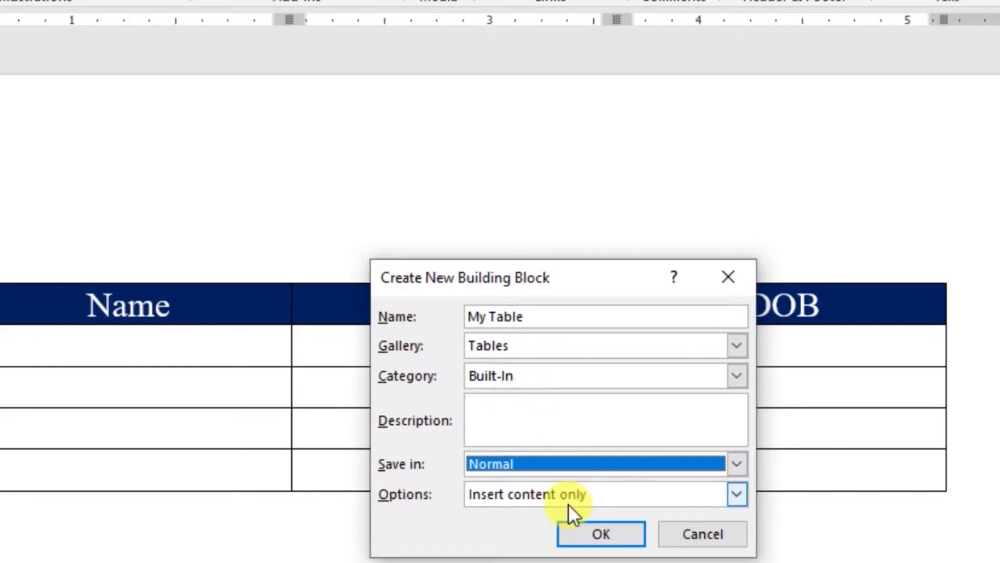
pyautogui.click(596, 530)
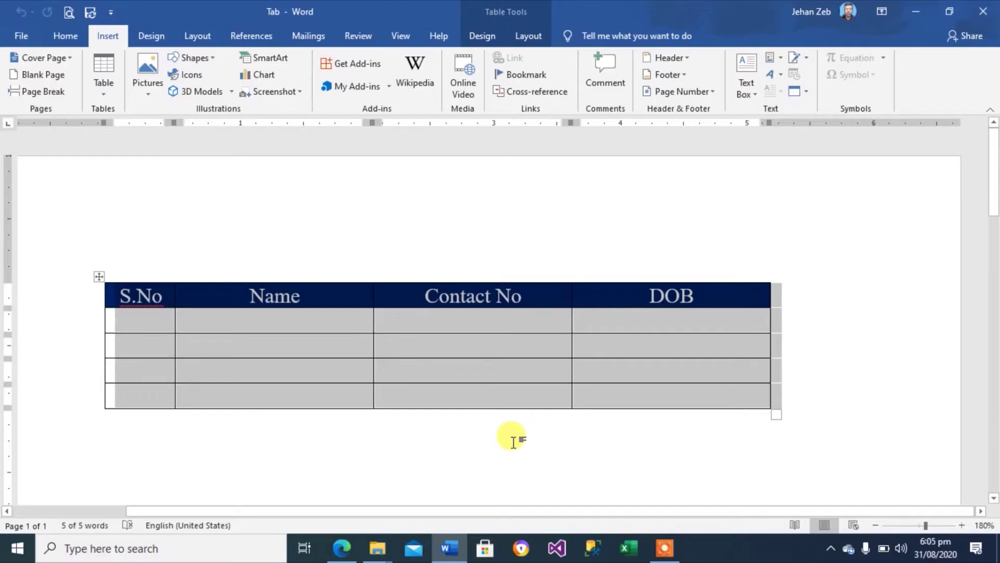
pyautogui.click(514, 441)
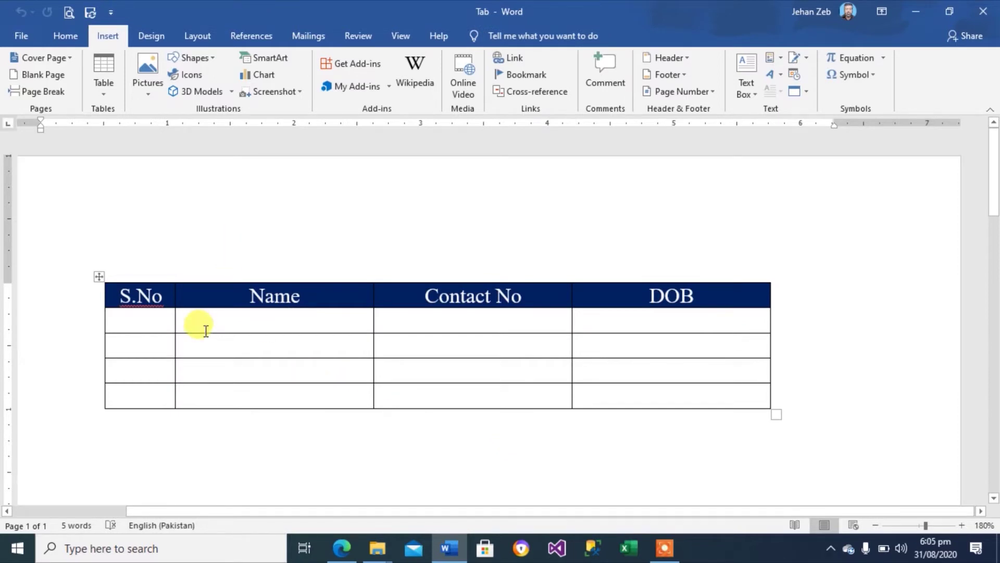
# - Insert the saved MyTable quick table below the existing table at the end of the document
pyautogui.hotkey('ctrl', 'End')
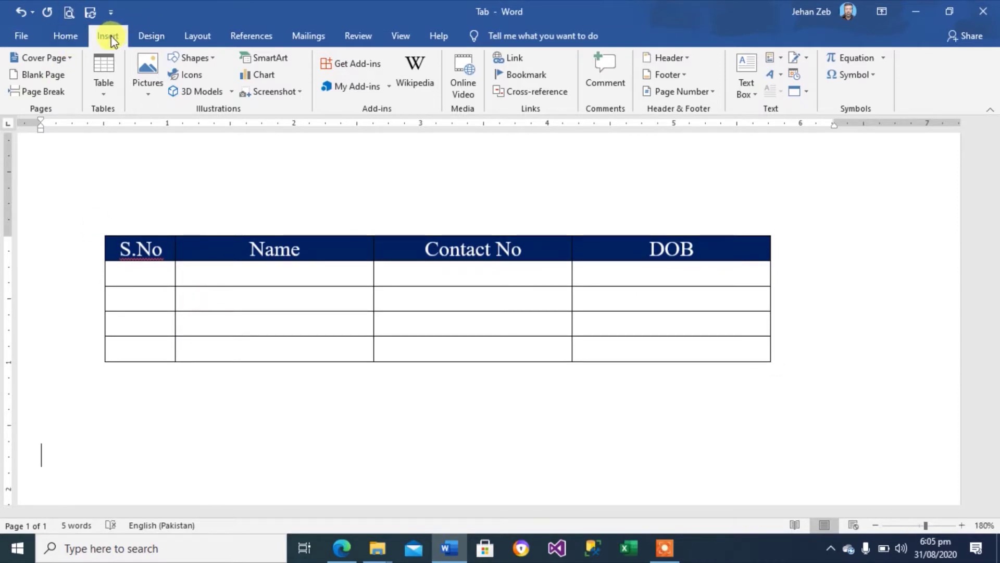
pyautogui.click(104, 93)
pyautogui.moveTo(127, 317)
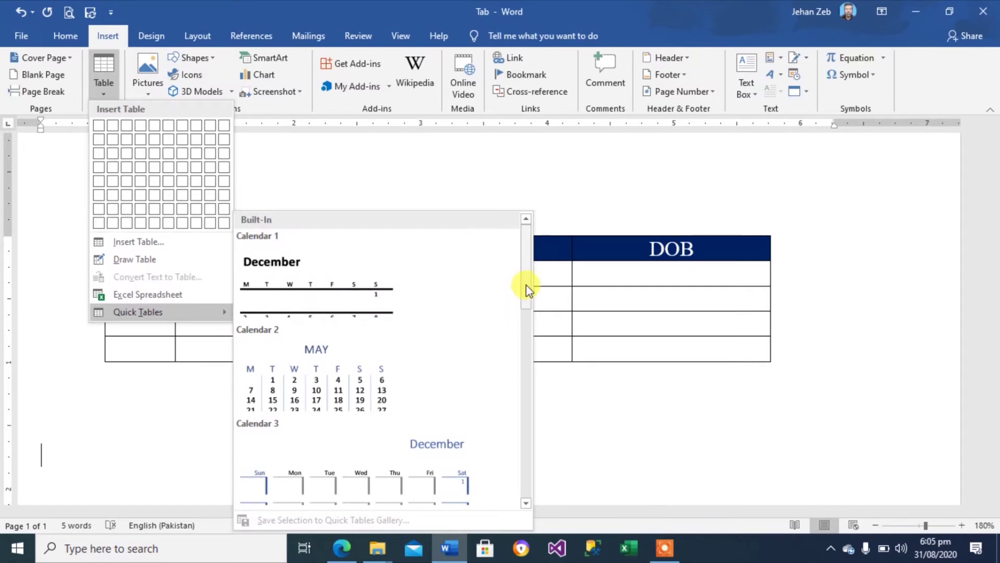
pyautogui.scroll(-3, 527, 284)
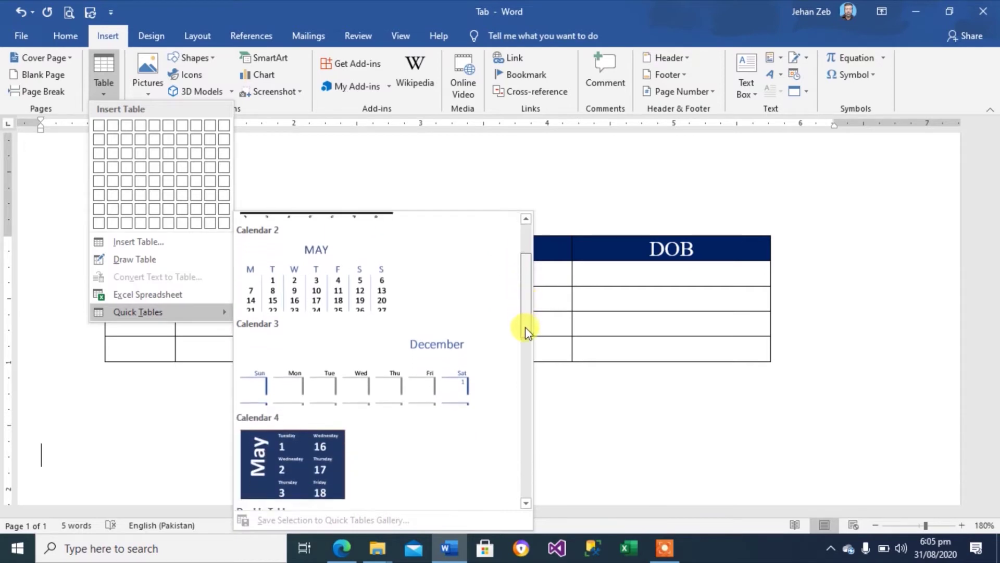
pyautogui.scroll(-7, 527, 338)
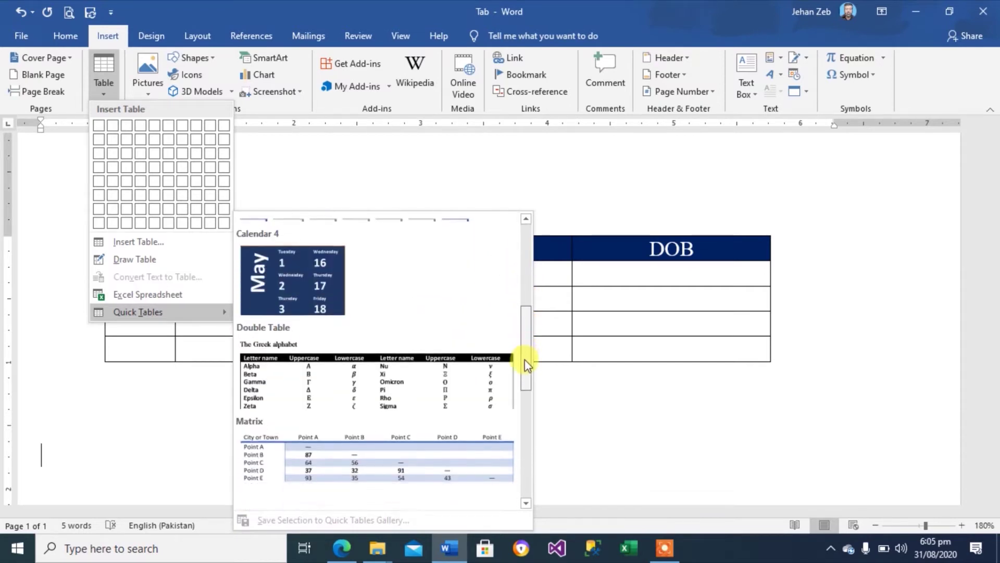
pyautogui.scroll(-2, 527, 388)
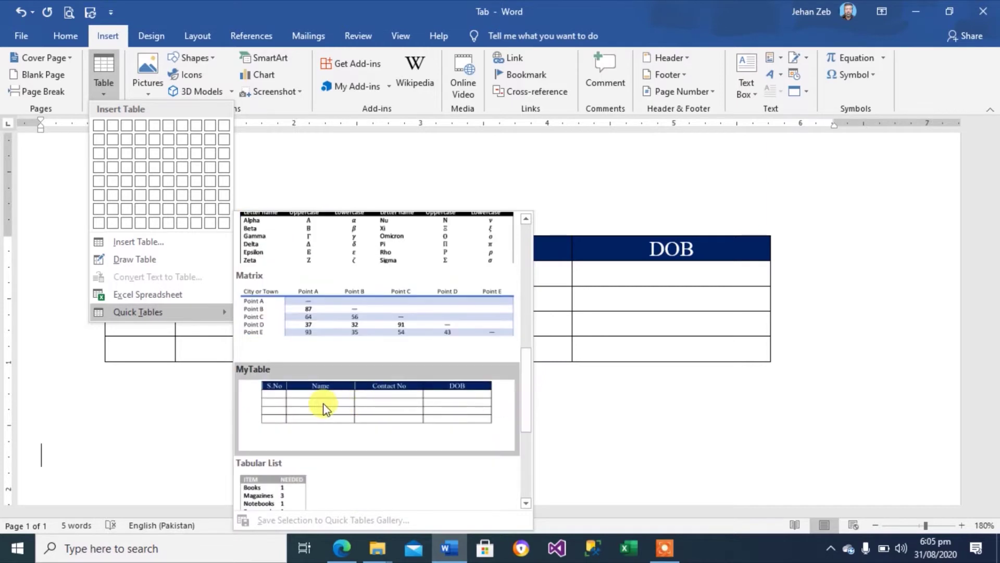
pyautogui.click(249, 374)
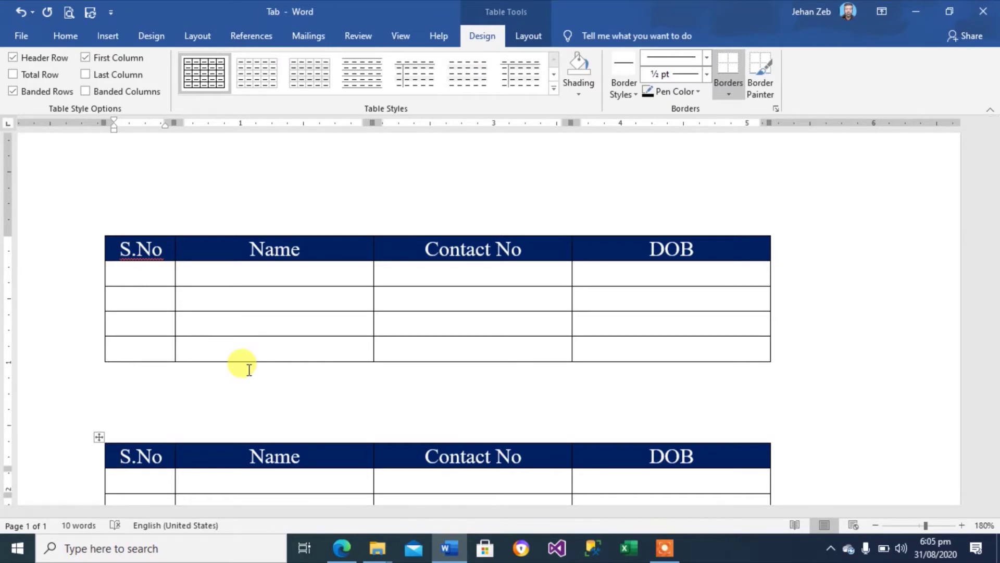
# - Create a new blank document and insert the MyTable quick table into it
pyautogui.hotkey('ctrl', 'n')
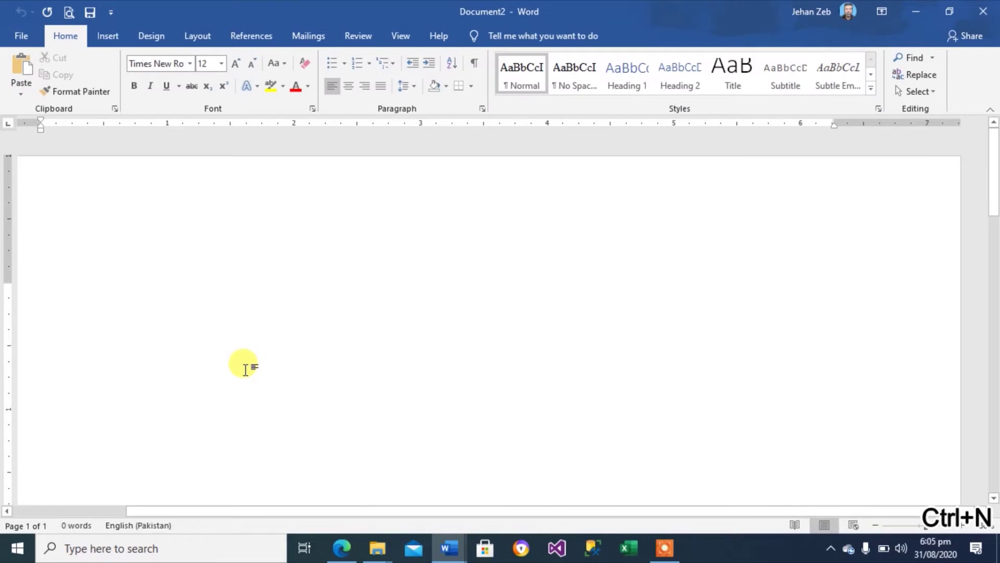
pyautogui.click(110, 36)
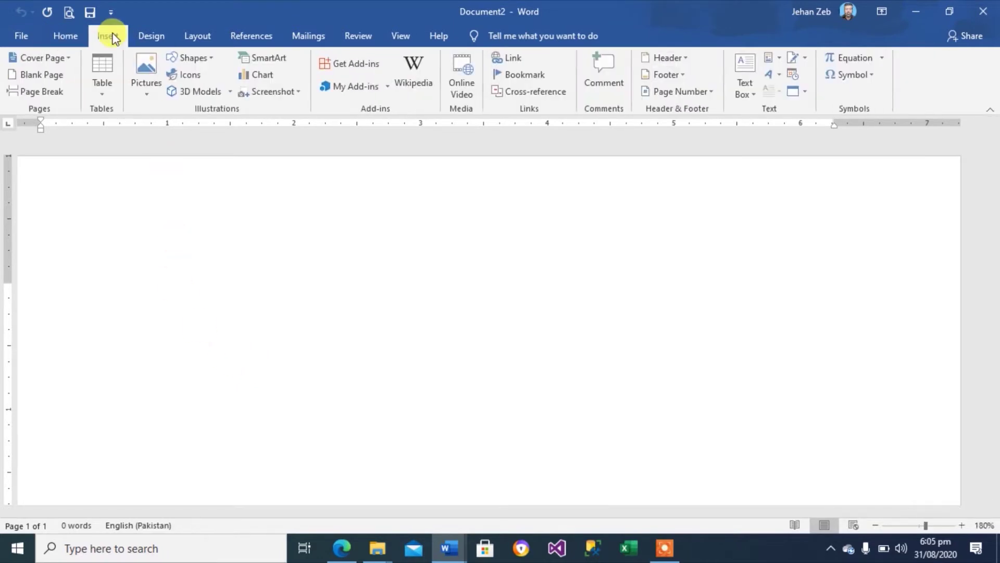
pyautogui.click(103, 94)
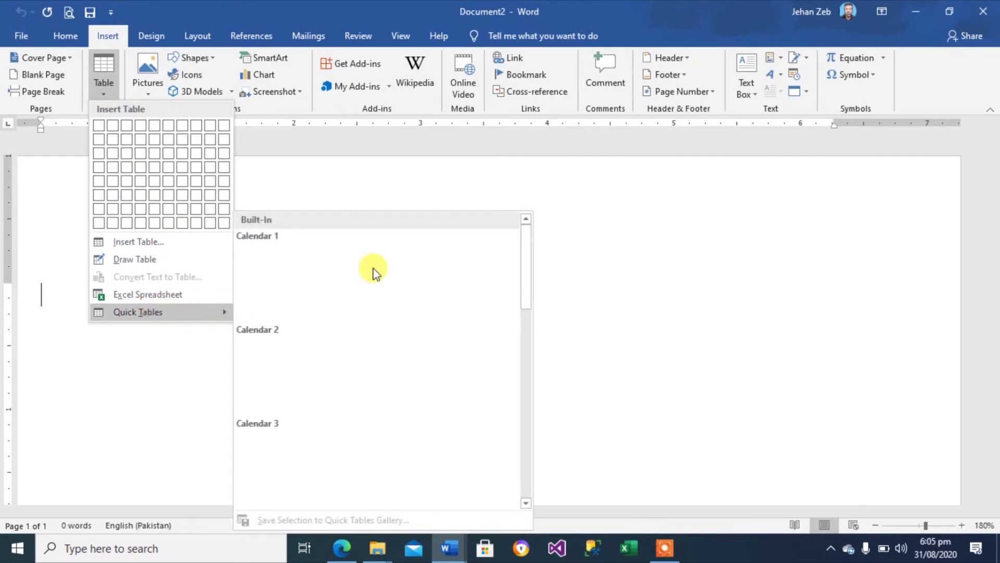
pyautogui.moveTo(525, 258); pyautogui.dragTo(527, 406)
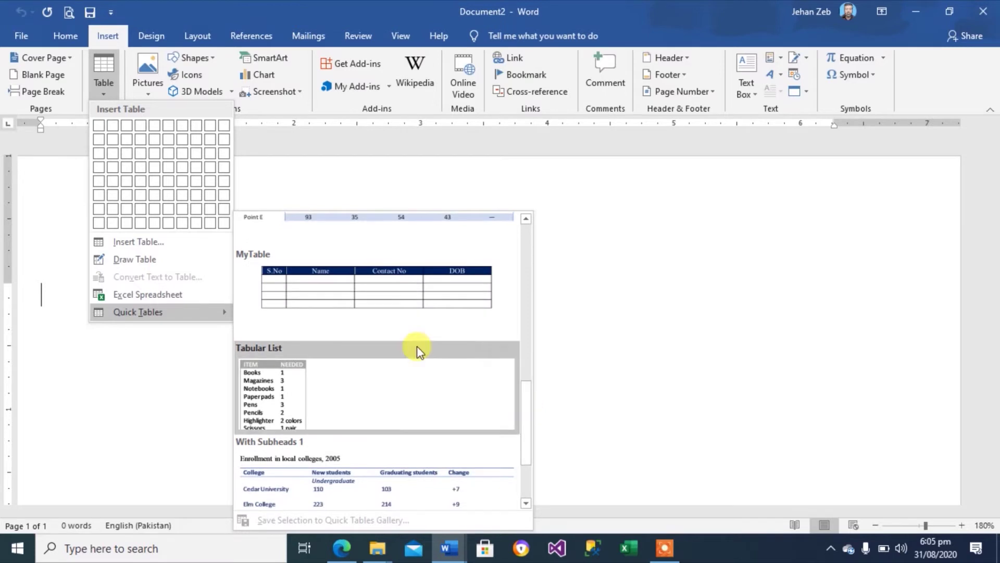
pyautogui.click(284, 276)
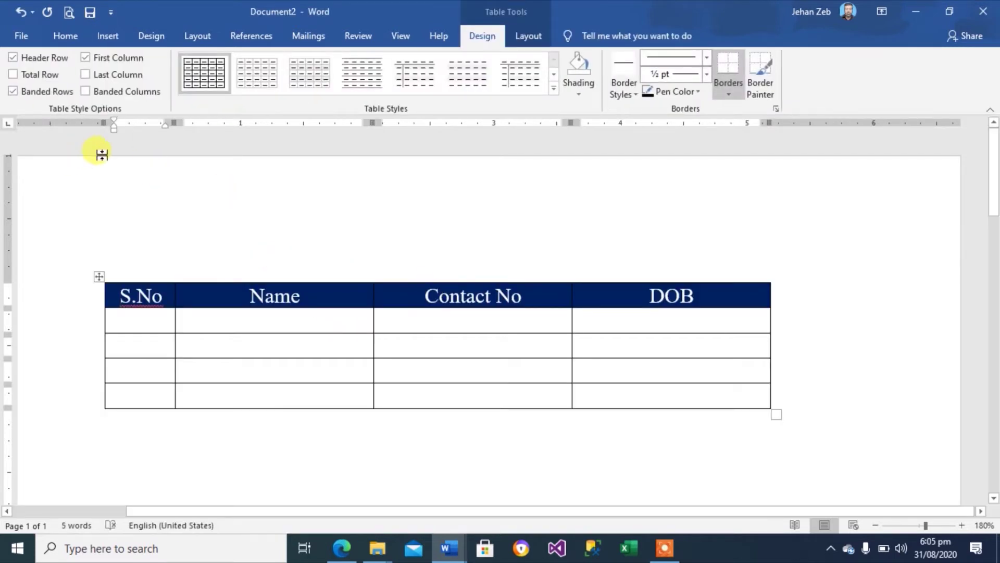
# - Delete the table from the new document and review the built-in header designs
pyautogui.rightClick(99, 276)
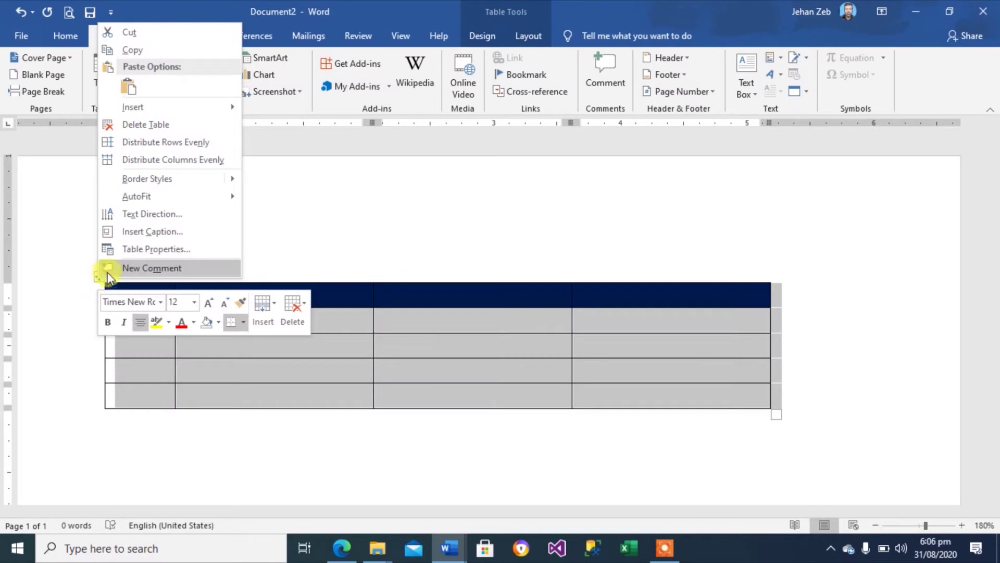
pyautogui.click(149, 124)
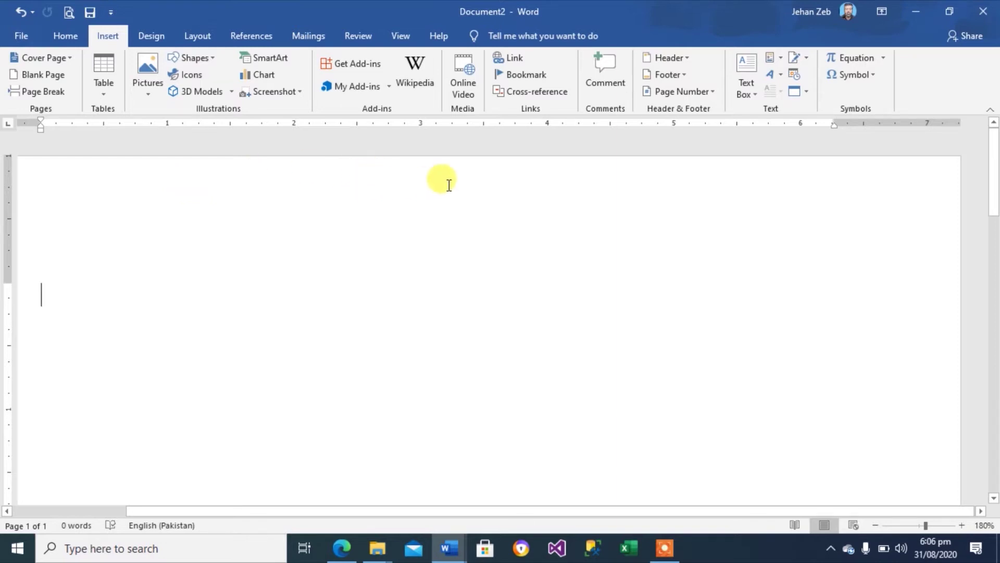
pyautogui.click(688, 59)
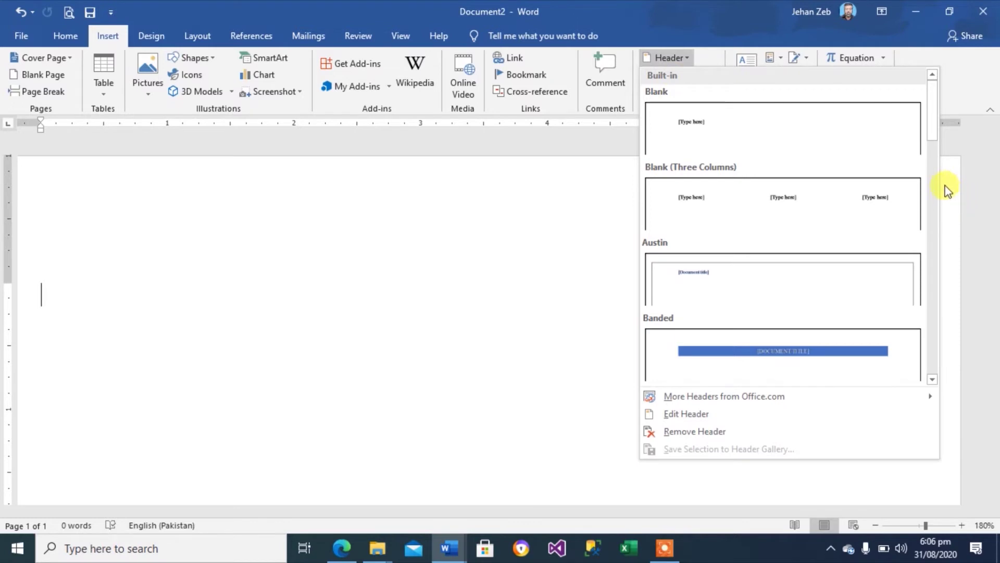
pyautogui.moveTo(933, 133)
pyautogui.mouseDown()
pyautogui.moveTo(957, 359)
pyautogui.moveTo(936, 250)
pyautogui.moveTo(930, 125)
pyautogui.mouseUp()
pyautogui.click(461, 240)
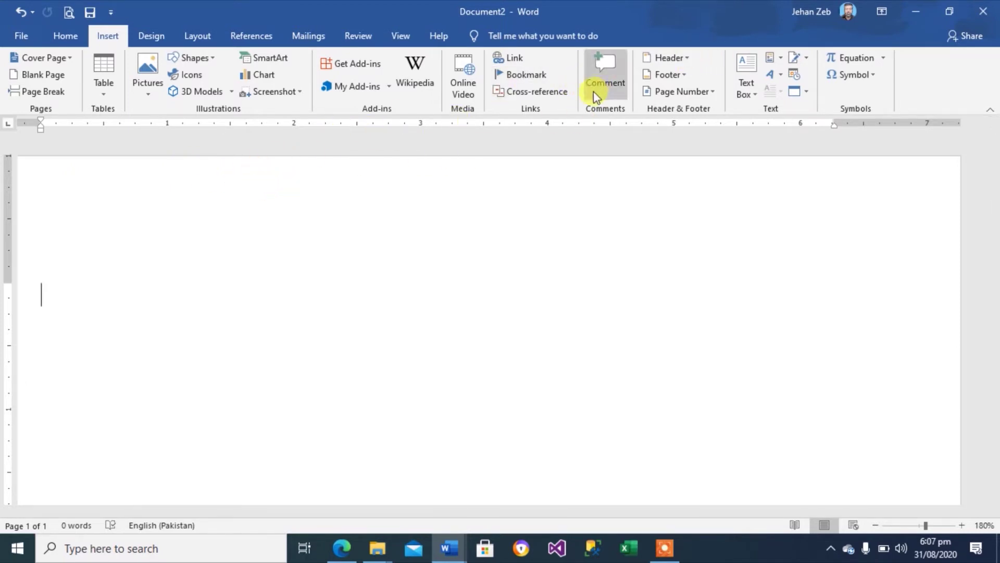
# - Open the page header for editing and enter "Zeb Academy" at its start and "Peshawar" at the centre tab stop
pyautogui.doubleClick(386, 191)
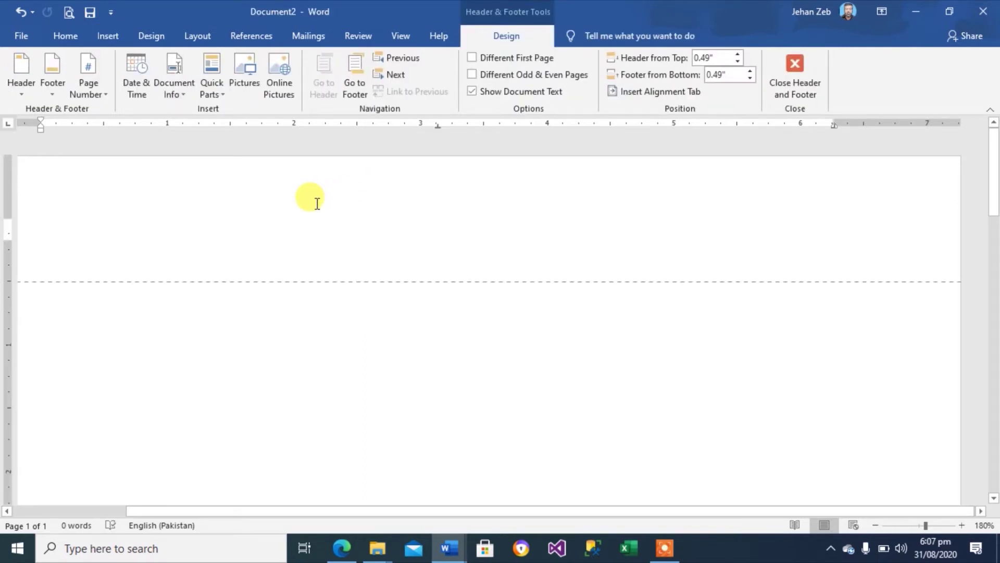
pyautogui.write('Zeb A')
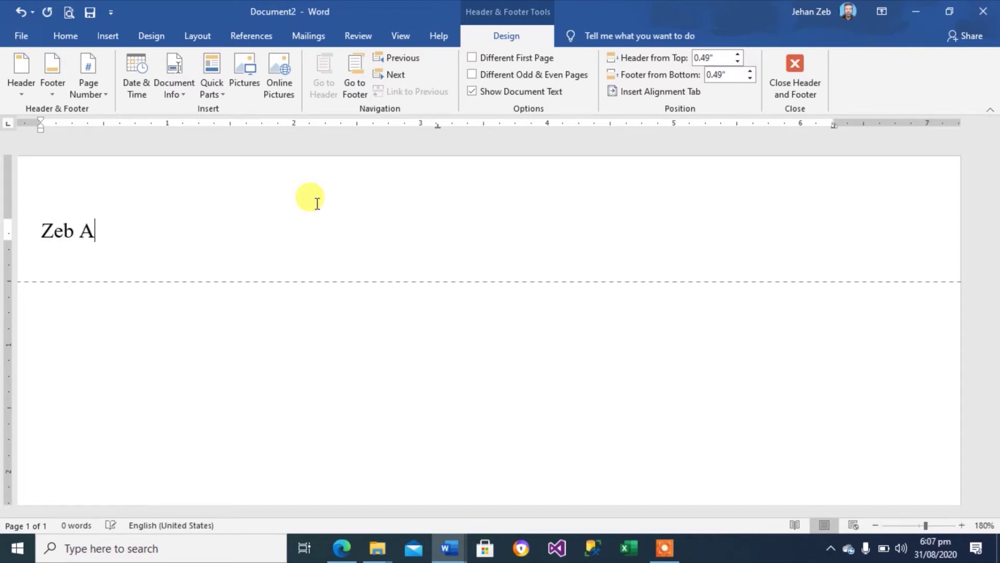
pyautogui.write('cademy')
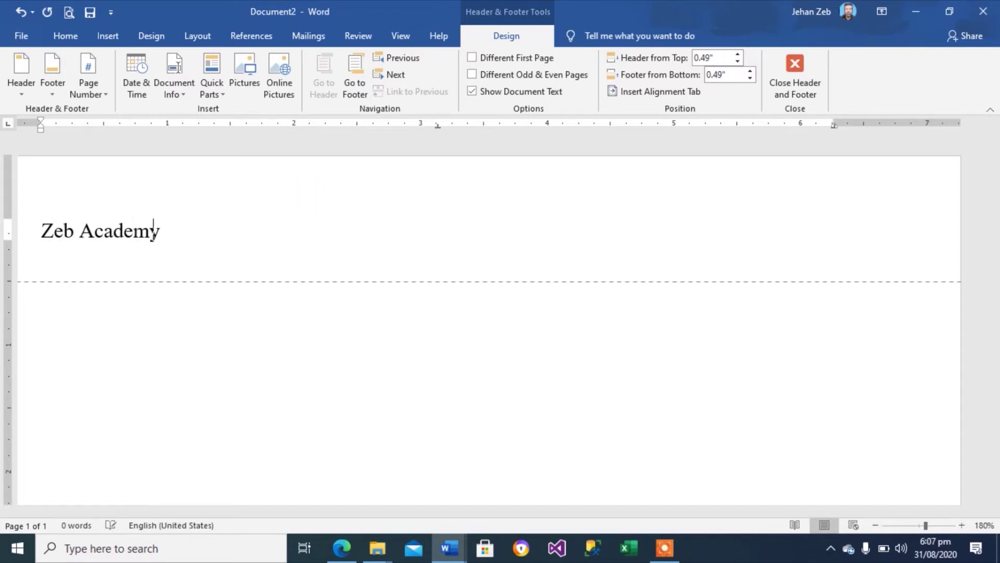
pyautogui.press('Tab')
pyautogui.write('Peshaw')
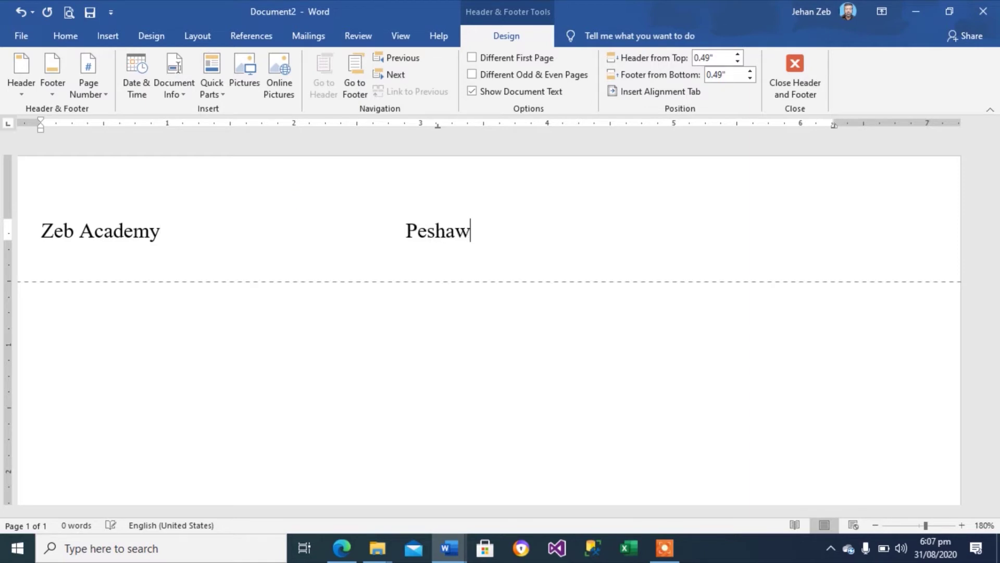
pyautogui.write('ar')
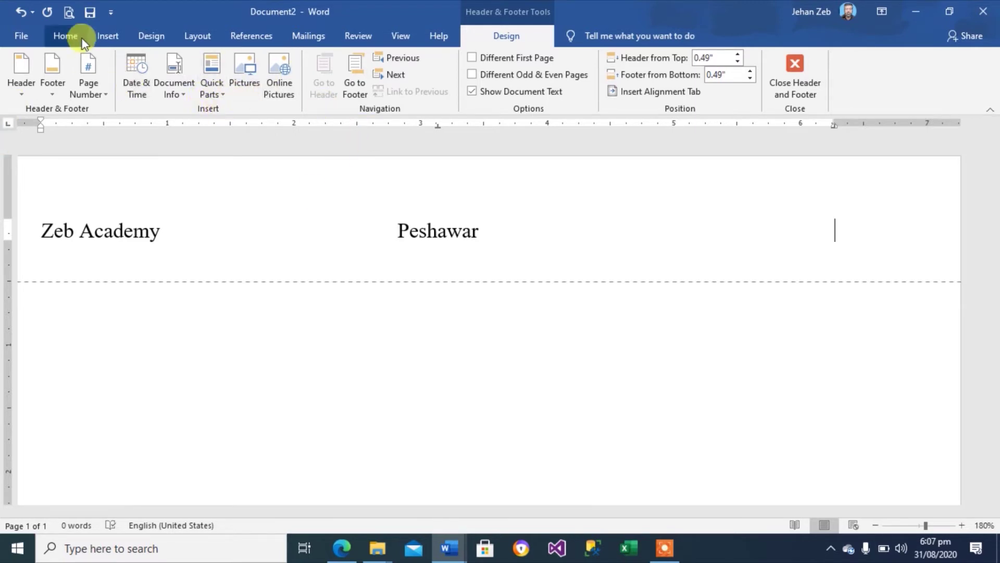
# - Insert the picture 232 from the Desktop at the header's end, shrink it to a small thumbnail and return to the document body
pyautogui.click(246, 71)
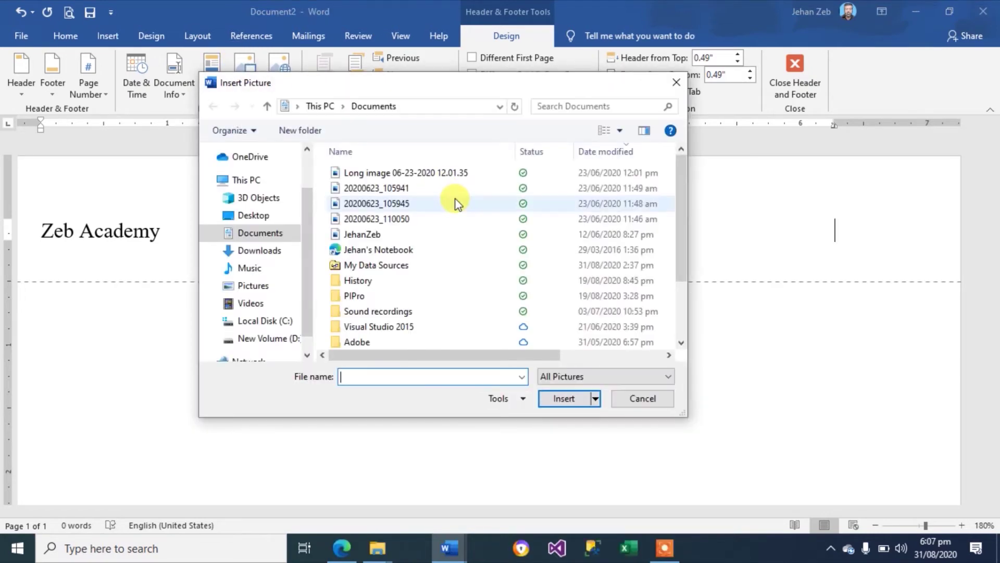
pyautogui.click(255, 215)
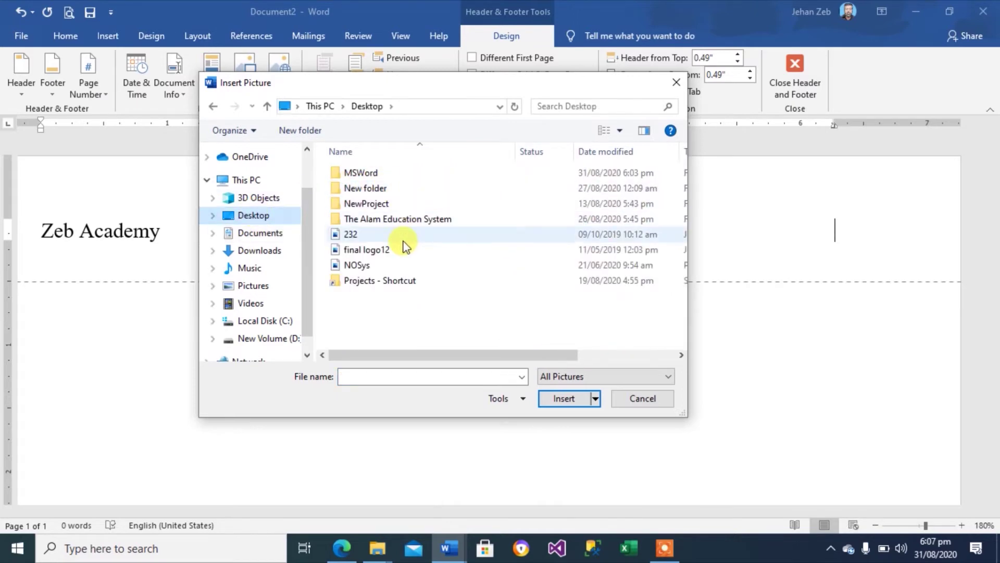
pyautogui.click(356, 235)
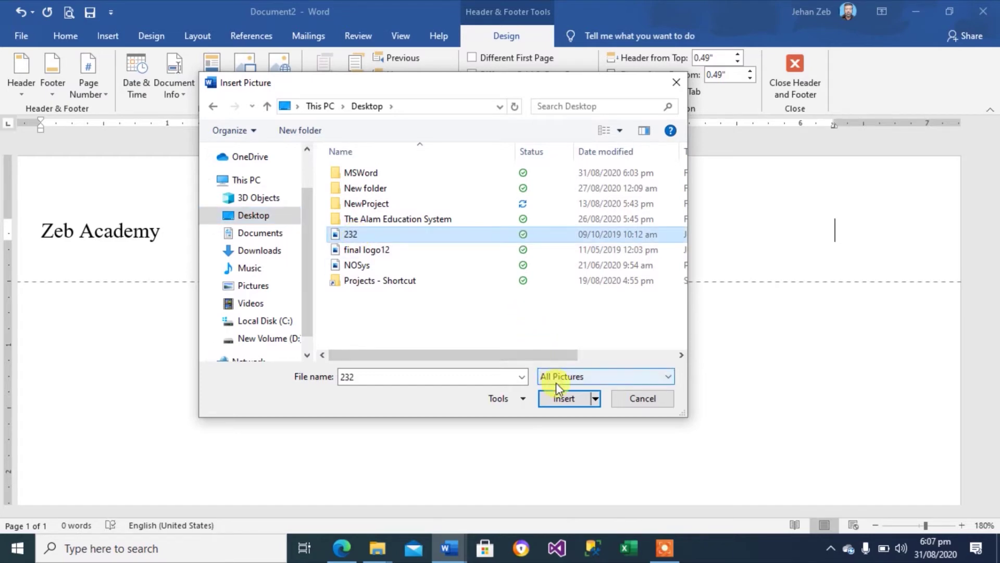
pyautogui.click(563, 399)
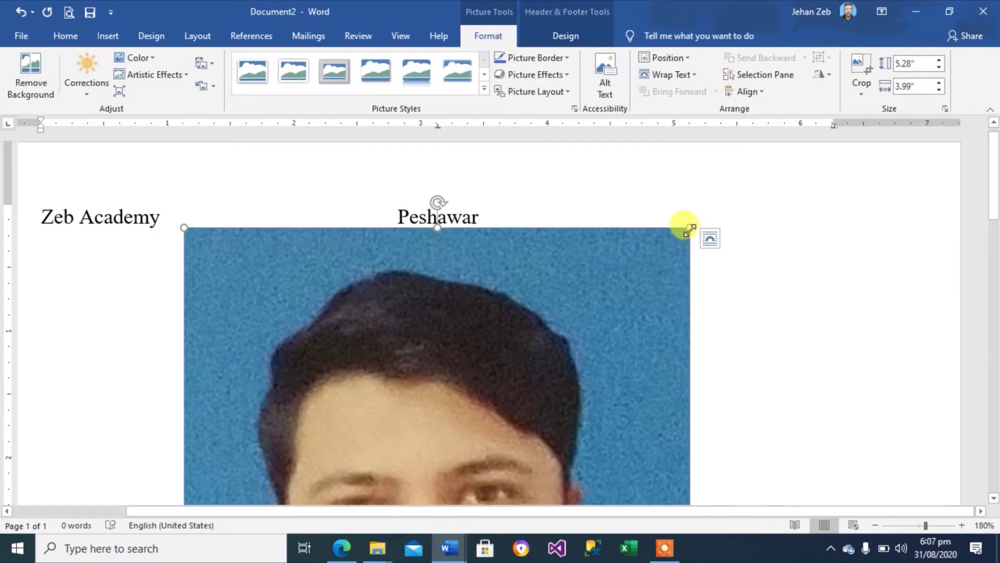
pyautogui.moveTo(690, 227); pyautogui.dragTo(348, 525)
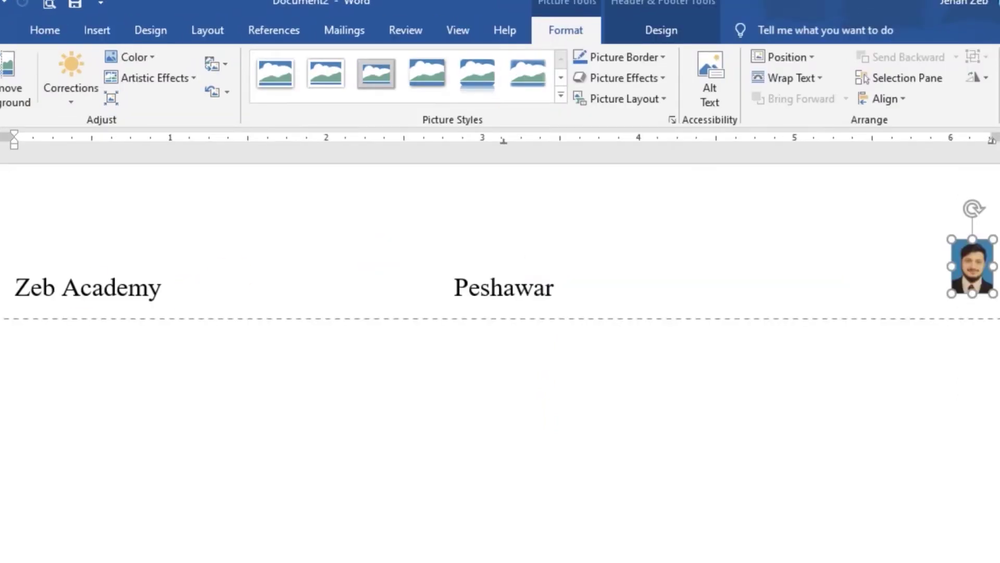
pyautogui.doubleClick(500, 428)
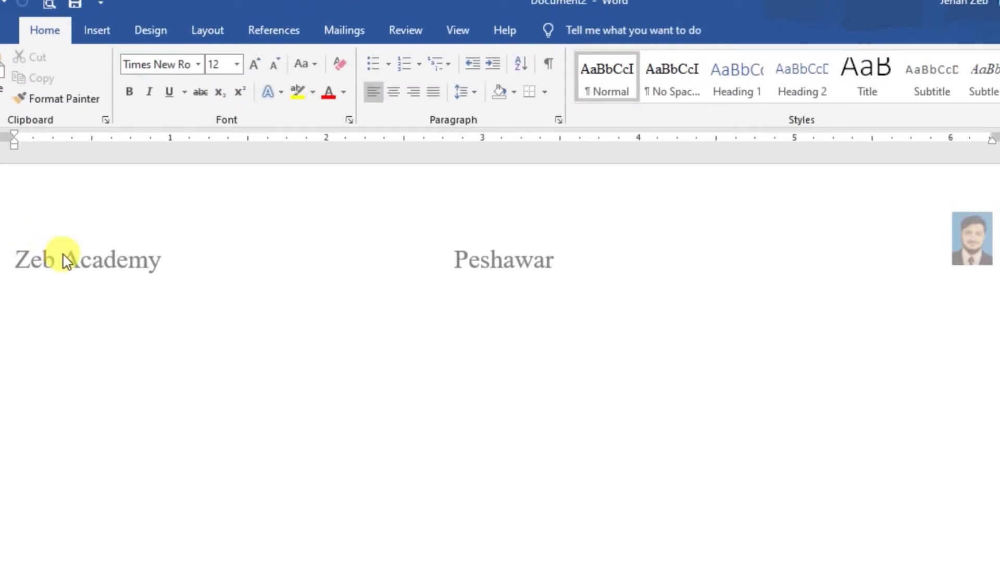
# - Select the whole header line with its text and picture, and start saving it as a Quick Part building block named "Header1"
pyautogui.doubleClick(81, 247)
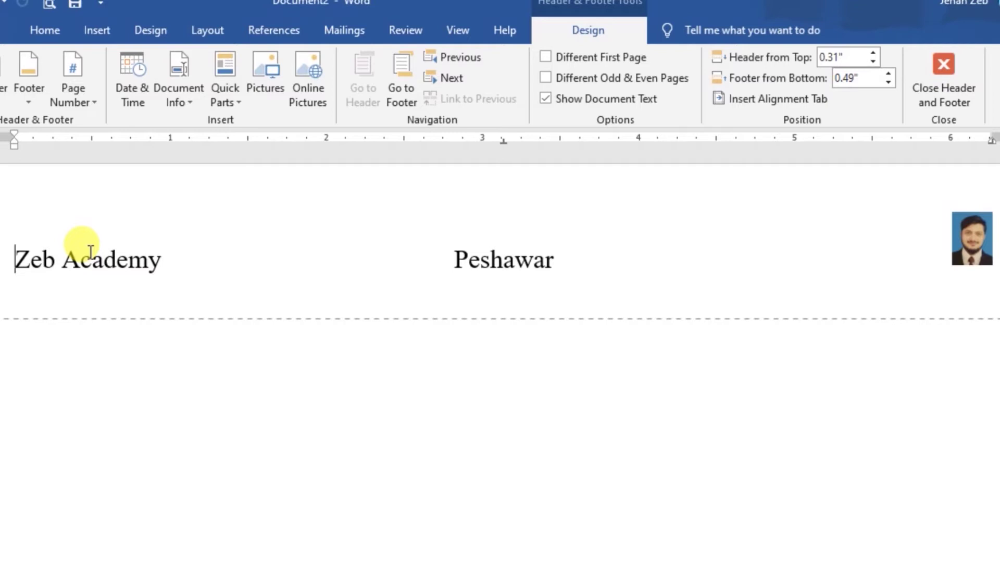
pyautogui.tripleClick(90, 251)
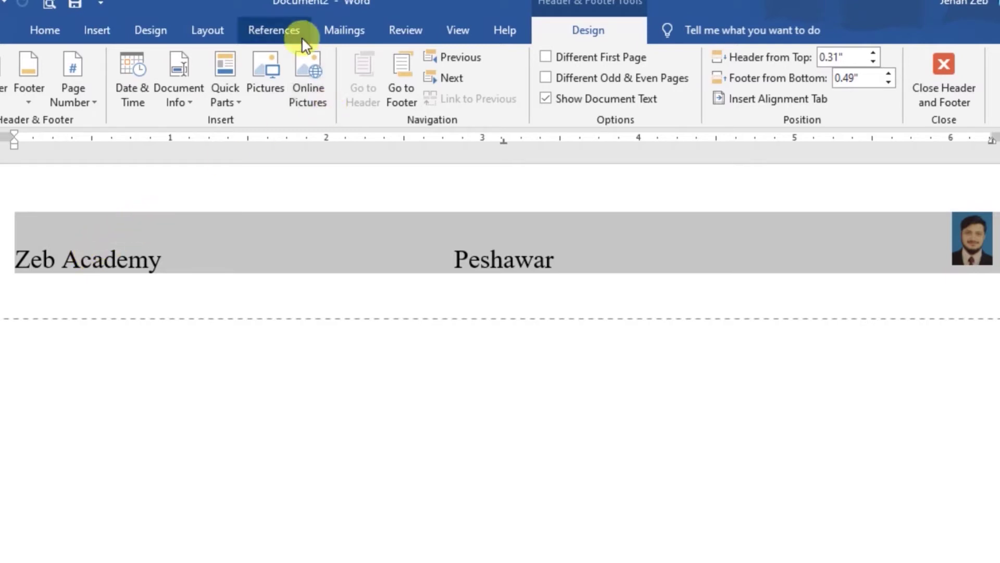
pyautogui.click(97, 30)
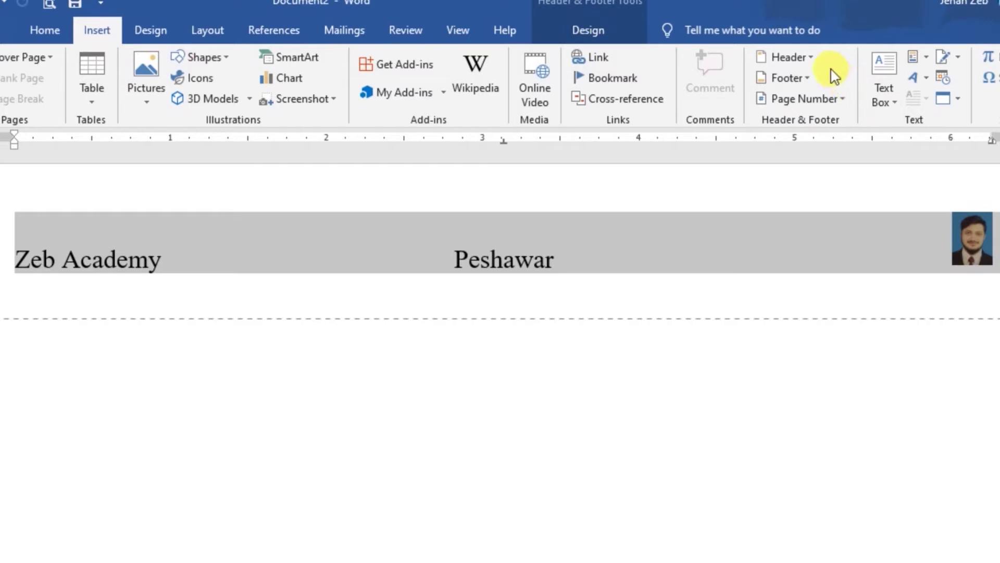
pyautogui.click(925, 67)
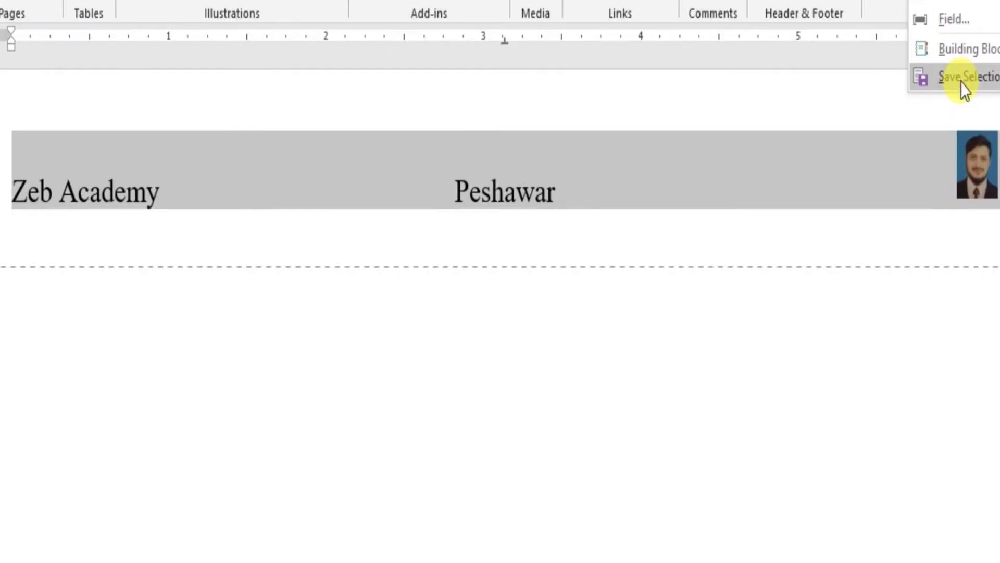
pyautogui.click(960, 170)
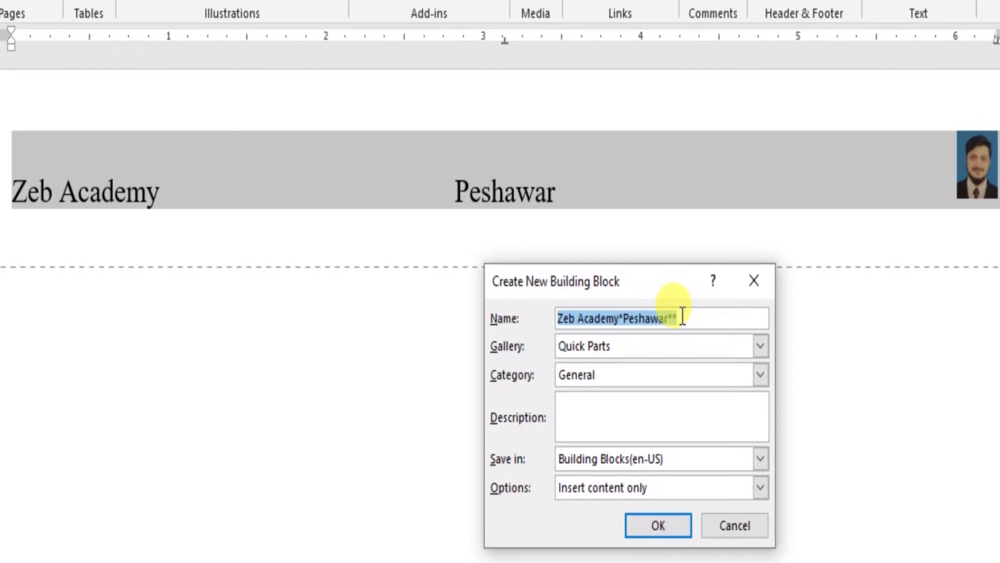
pyautogui.write('H')
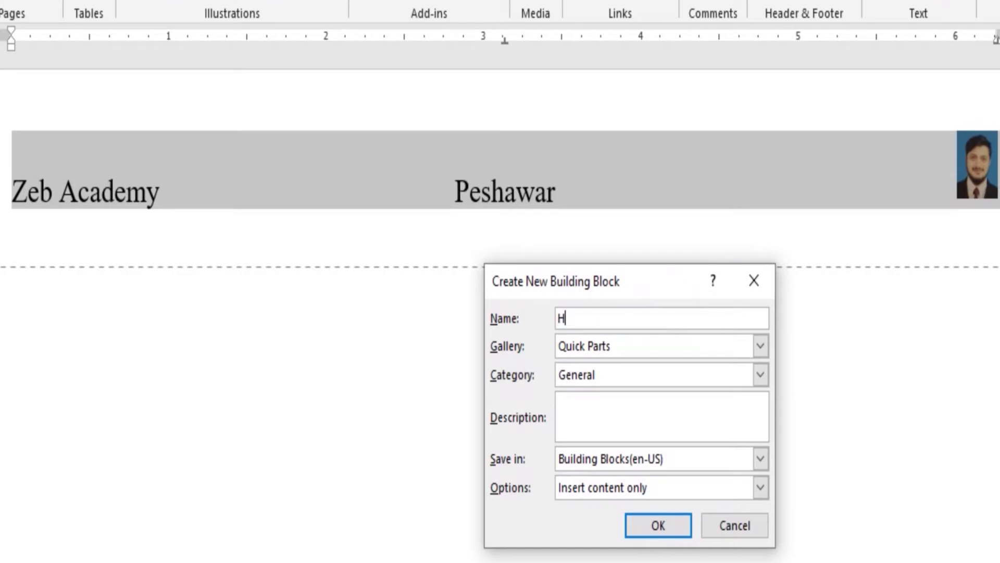
pyautogui.write('eader1')
# - Assign the new building block to the Headers gallery and the Built-in category, and save it
pyautogui.click(644, 346)
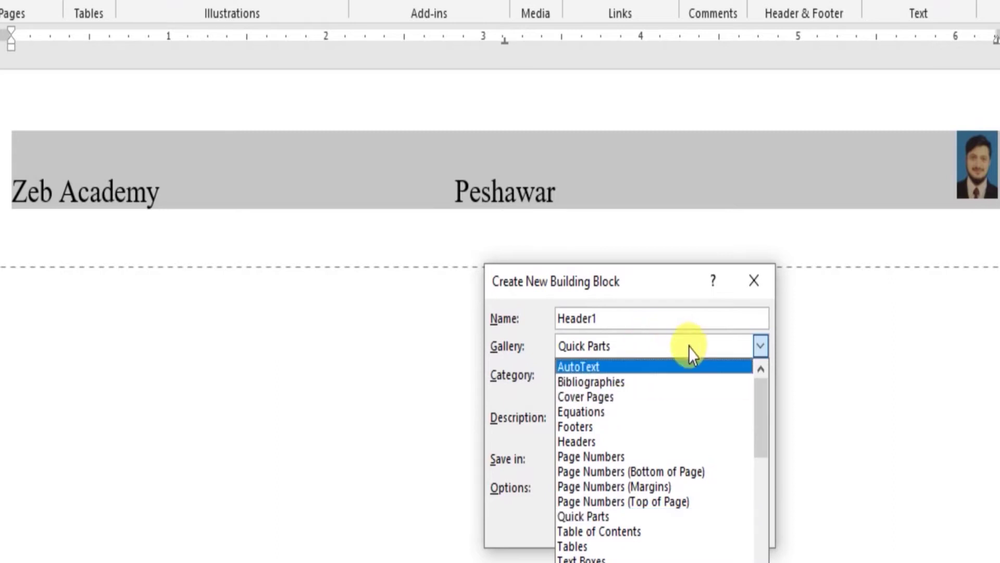
pyautogui.moveTo(764, 399)
pyautogui.mouseDown()
pyautogui.moveTo(768, 450)
pyautogui.moveTo(761, 389)
pyautogui.mouseUp()
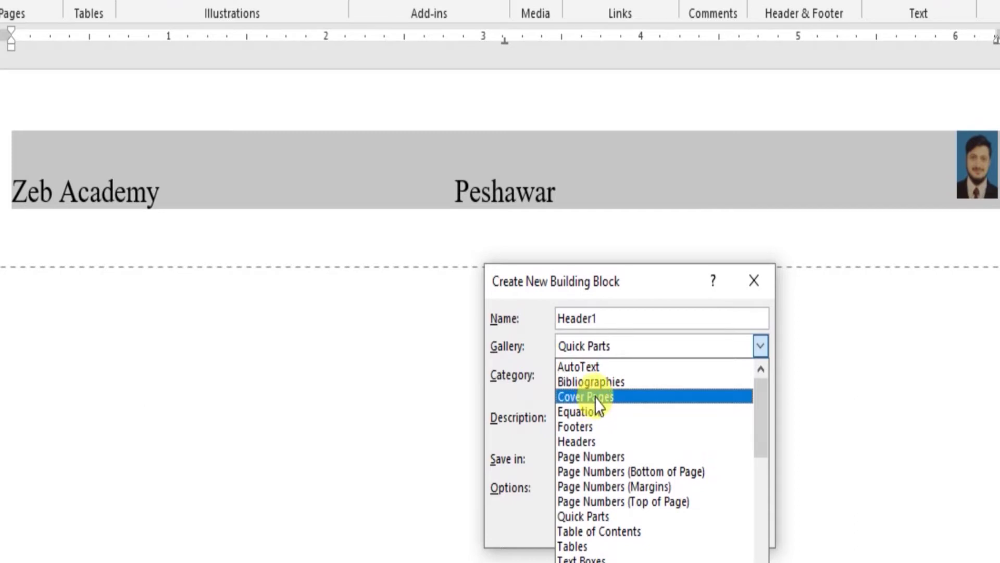
pyautogui.click(581, 446)
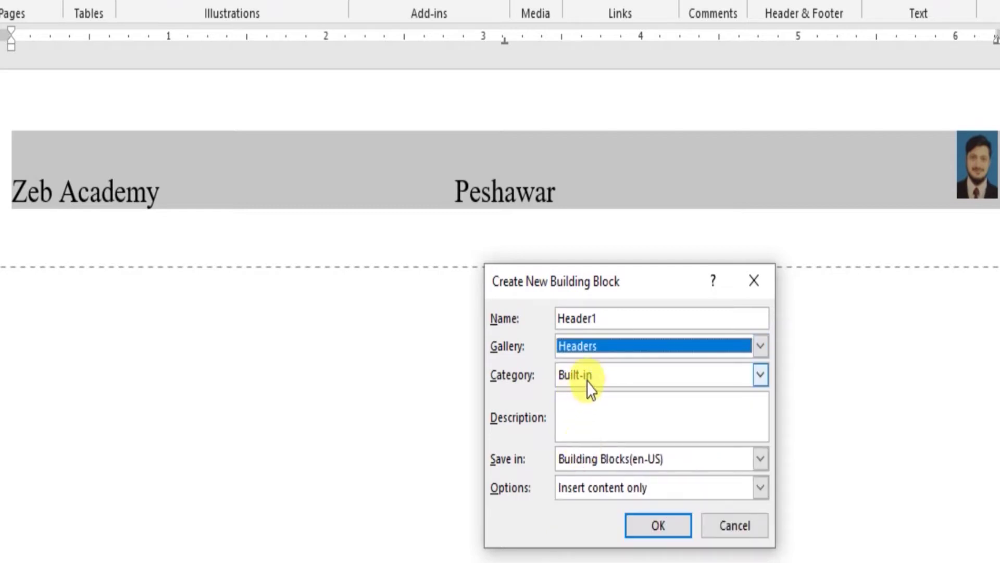
pyautogui.click(738, 376)
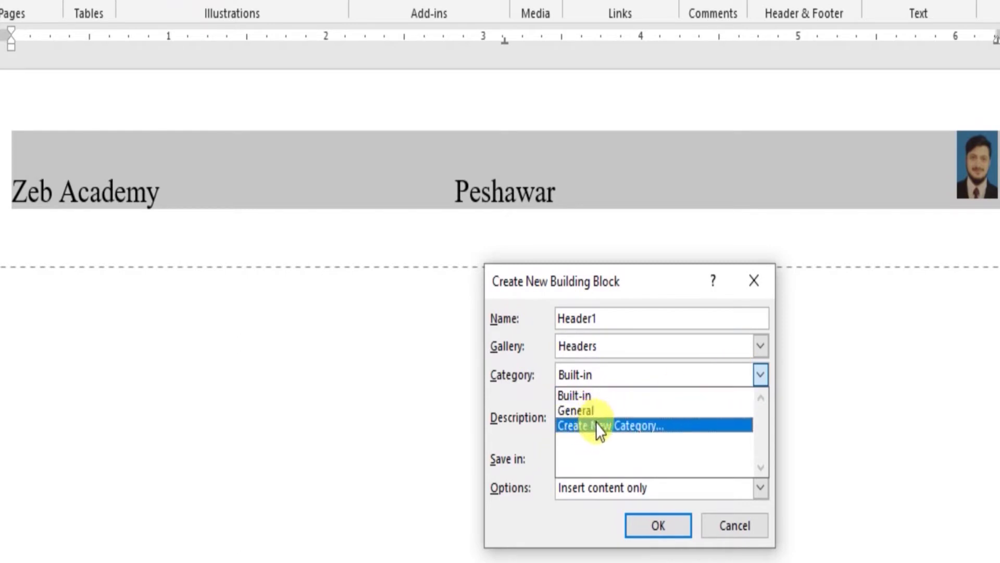
pyautogui.click(584, 396)
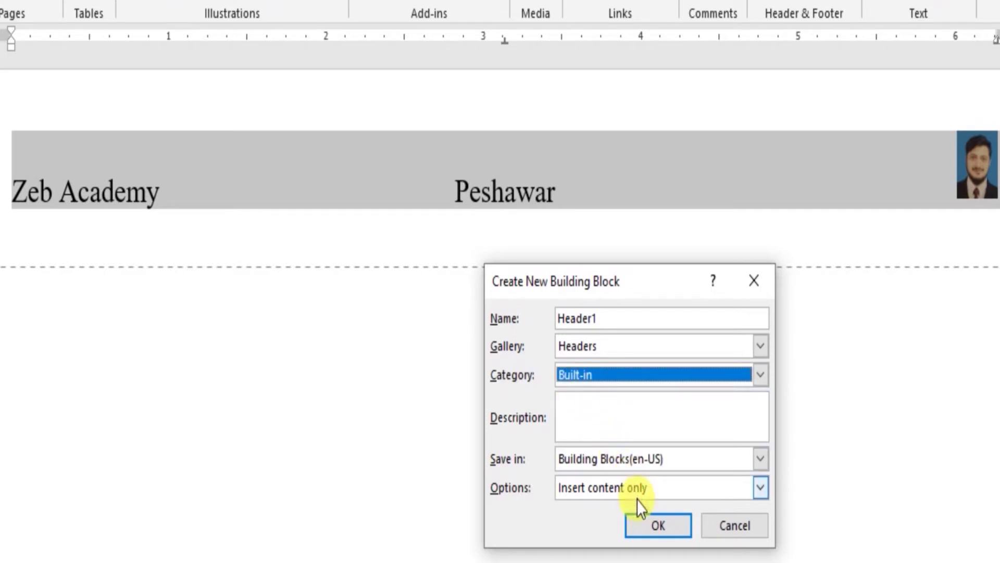
pyautogui.click(657, 525)
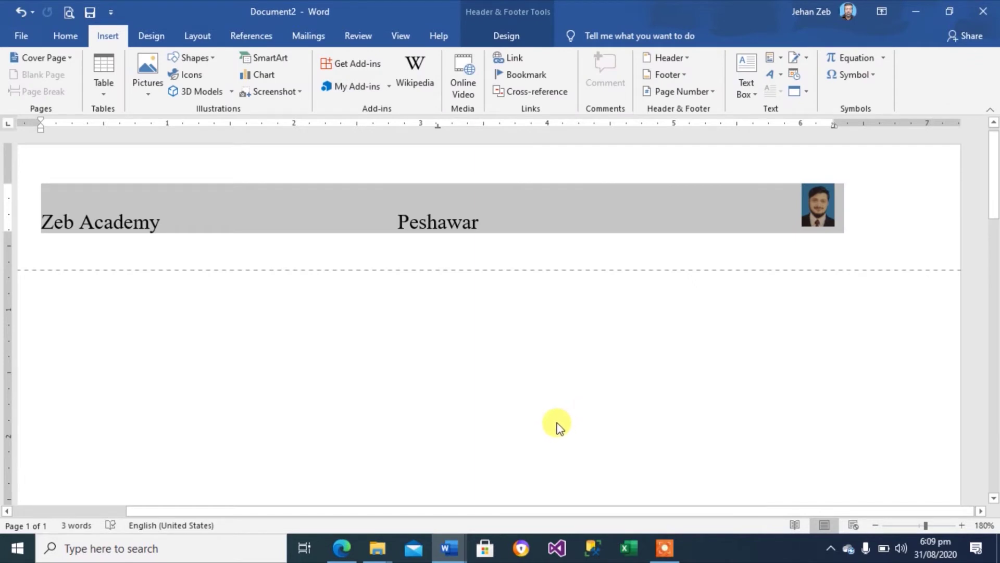
# - Create a new blank document, insert the saved Header1 design as its header and return to the document body
pyautogui.hotkey('ctrl', 'n')
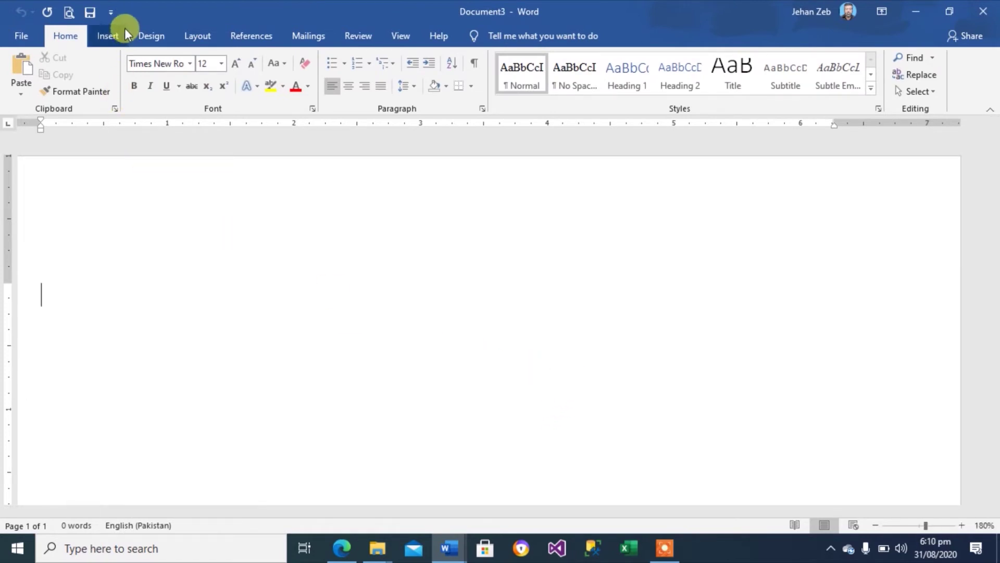
pyautogui.click(111, 34)
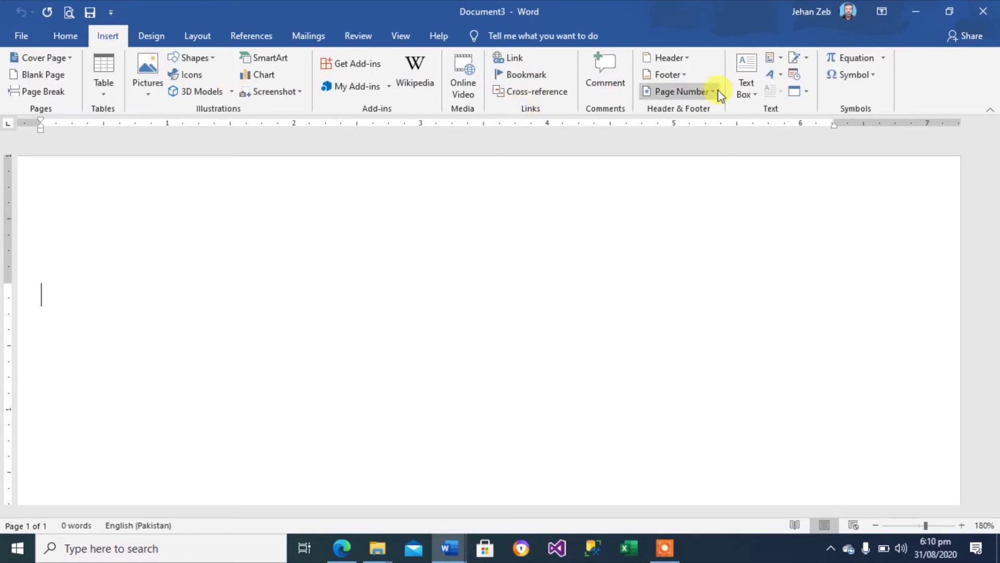
pyautogui.click(688, 61)
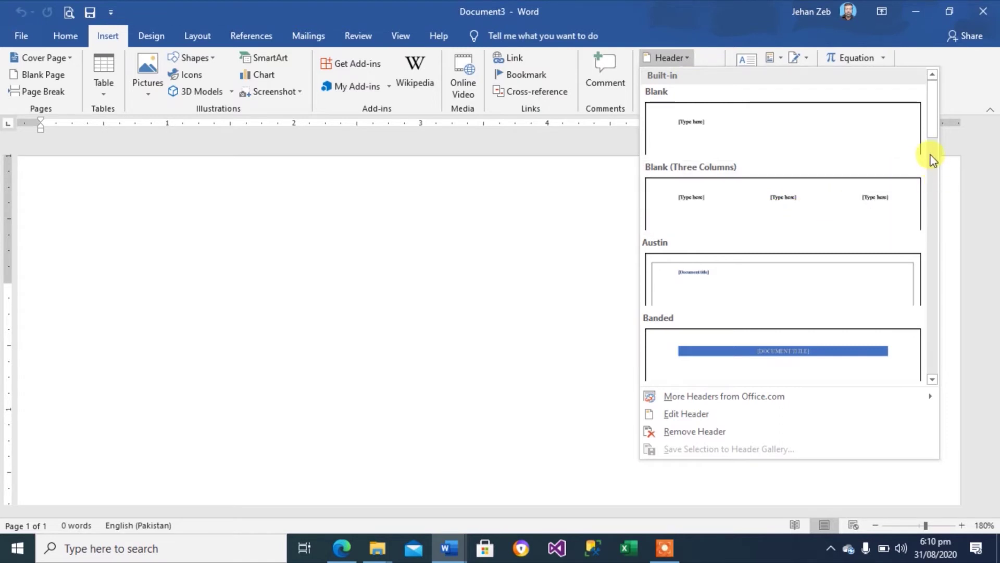
pyautogui.moveTo(934, 131); pyautogui.dragTo(943, 233)
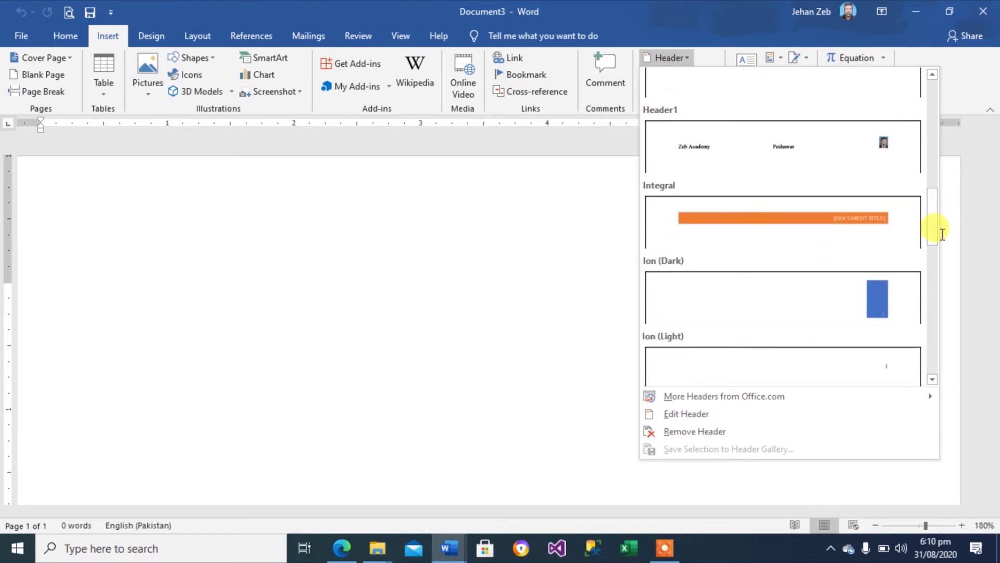
pyautogui.click(743, 147)
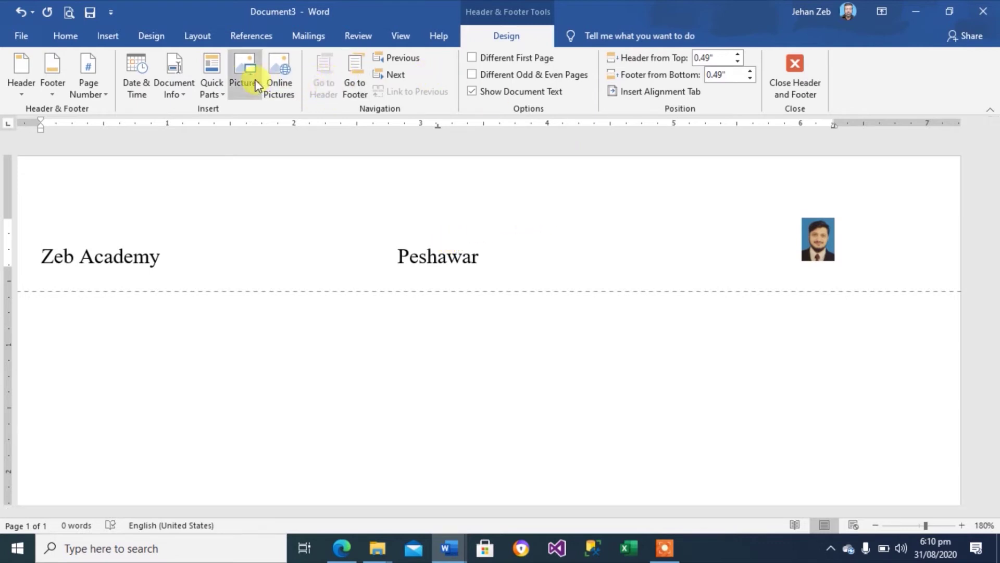
pyautogui.click(225, 98)
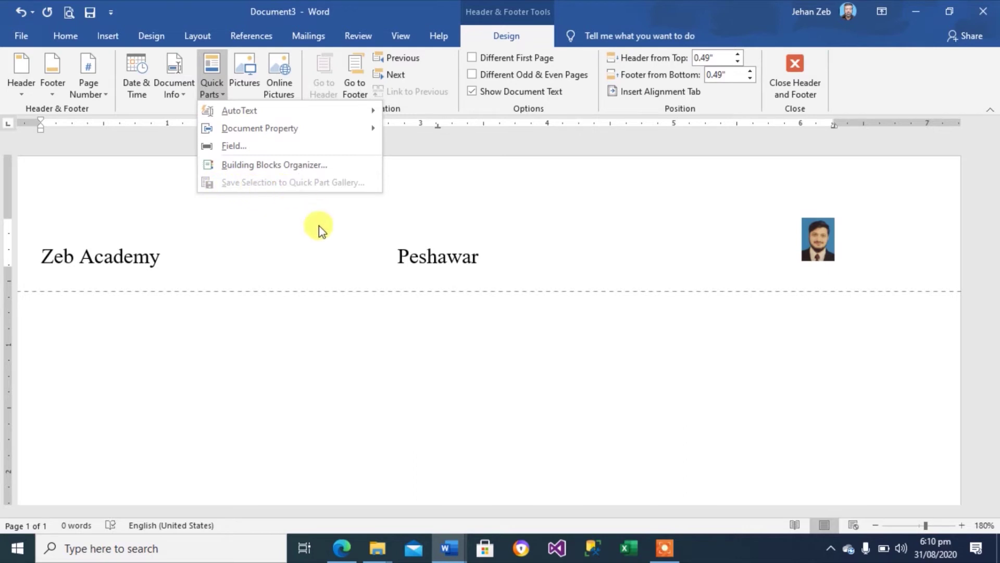
pyautogui.click(356, 377)
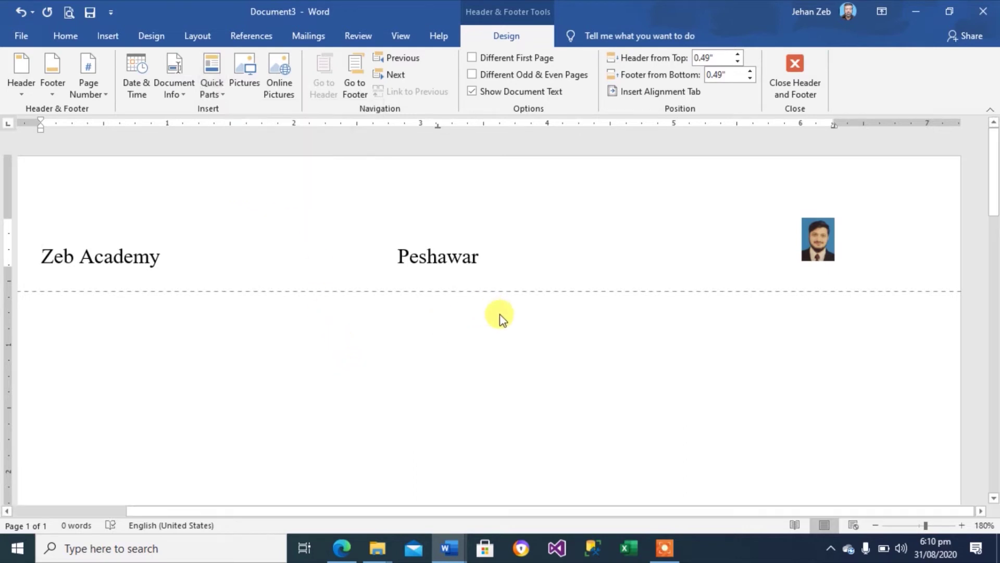
pyautogui.click(802, 64)
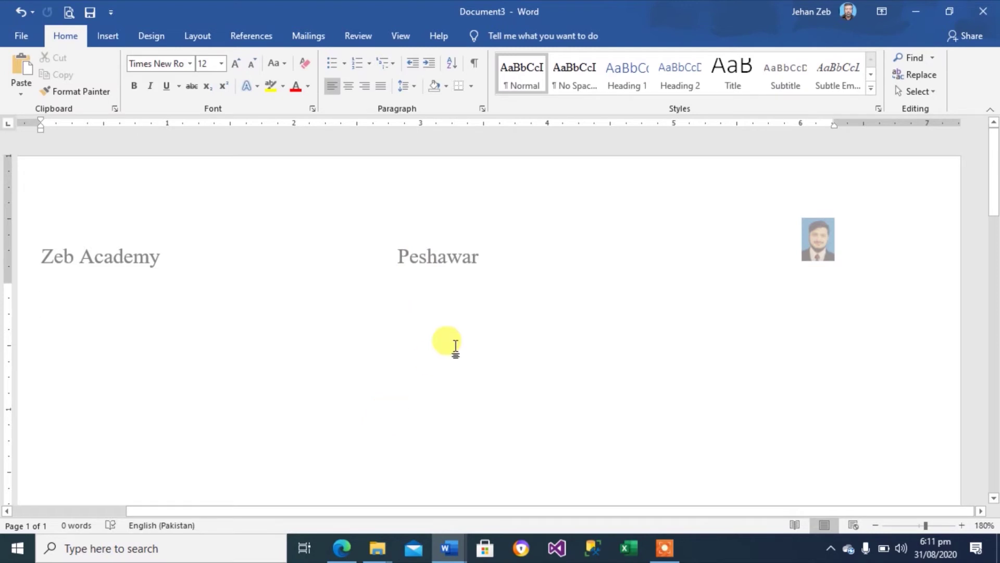
# - Open the Building Blocks Organizer and preview the MyTable entry in its list
pyautogui.click(112, 41)
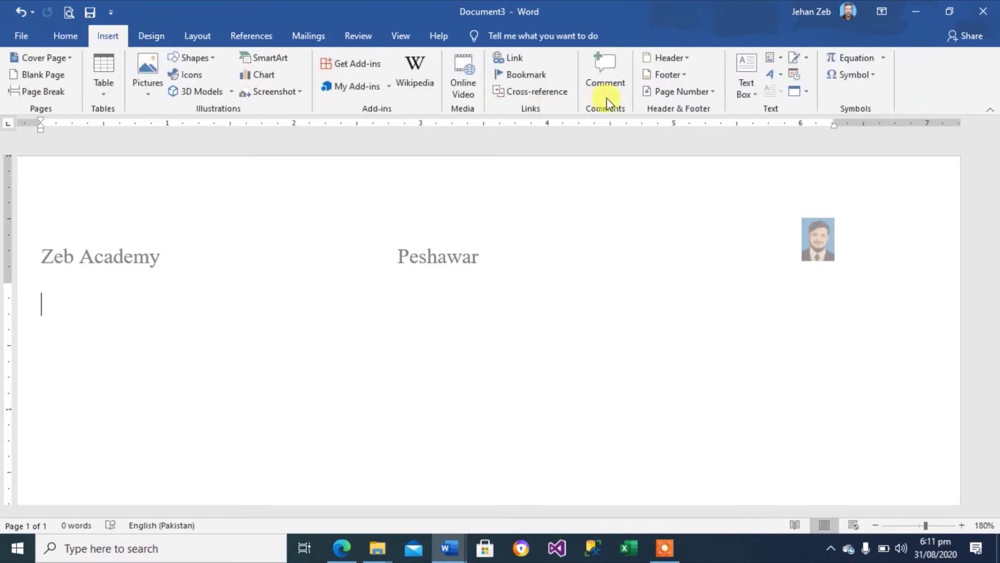
pyautogui.click(781, 63)
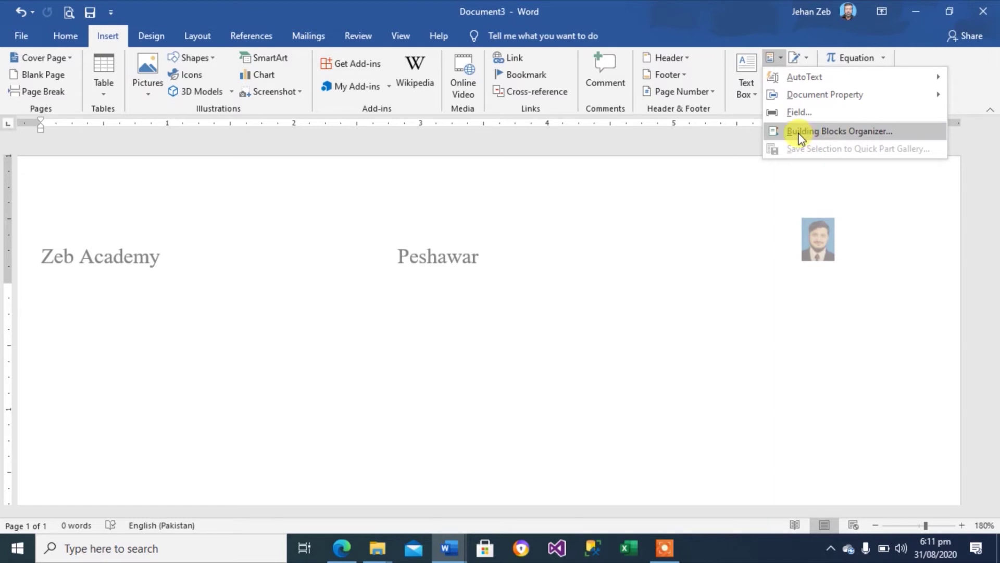
pyautogui.click(853, 136)
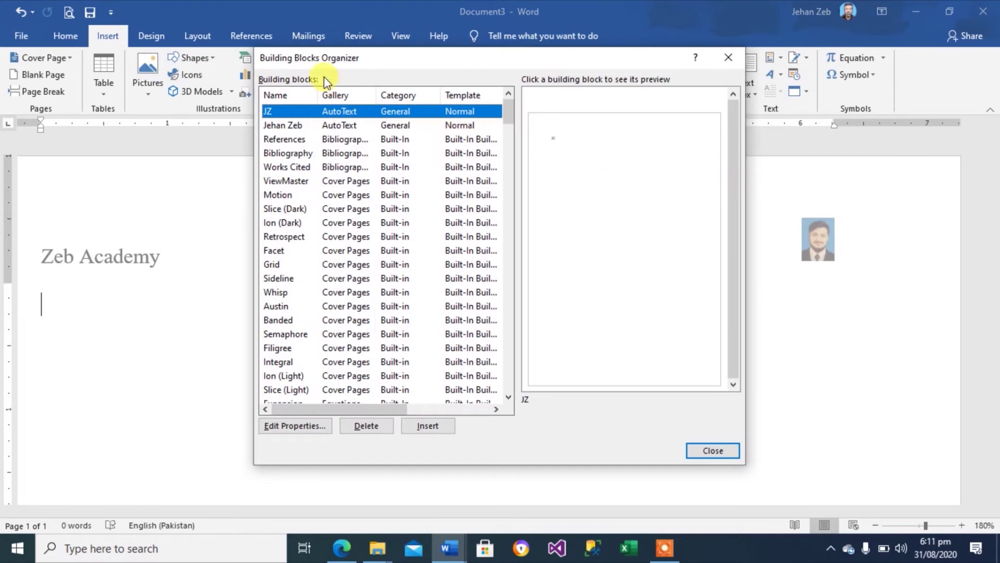
pyautogui.moveTo(358, 58); pyautogui.dragTo(317, 87)
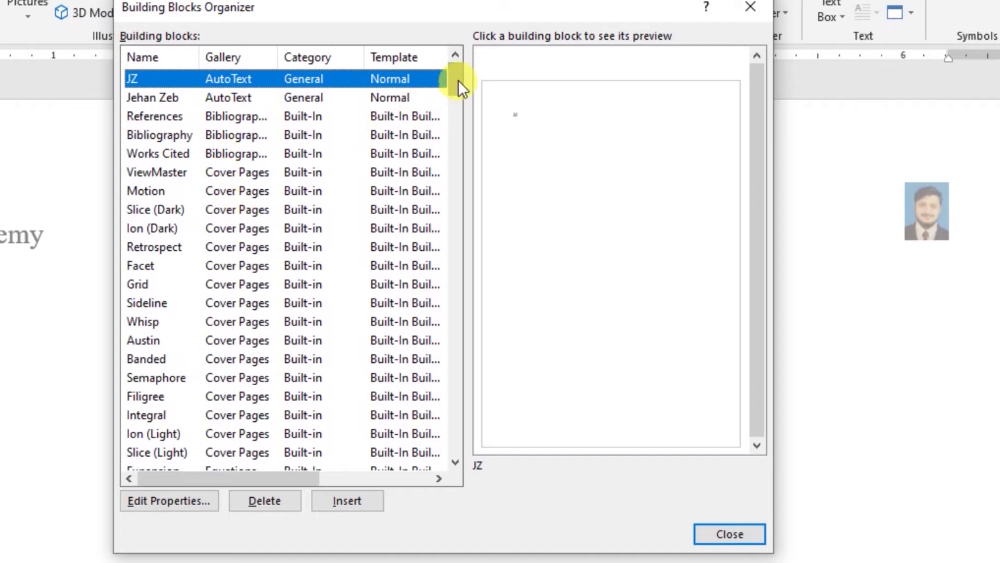
pyautogui.moveTo(458, 80); pyautogui.dragTo(454, 361)
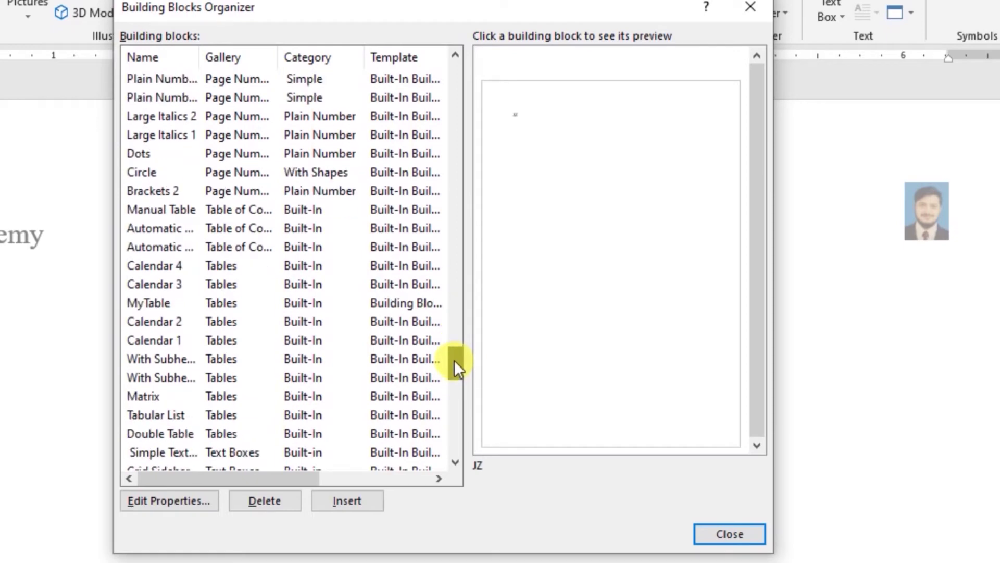
pyautogui.click(149, 304)
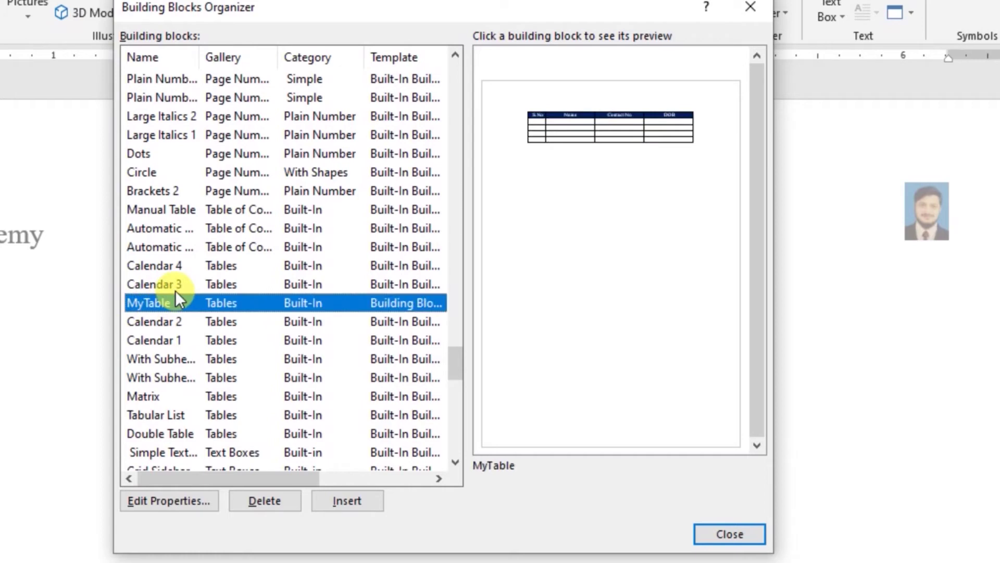
# - Sort the building blocks by name, gallery and category in turn, and return to sorting by name
pyautogui.click(170, 56)
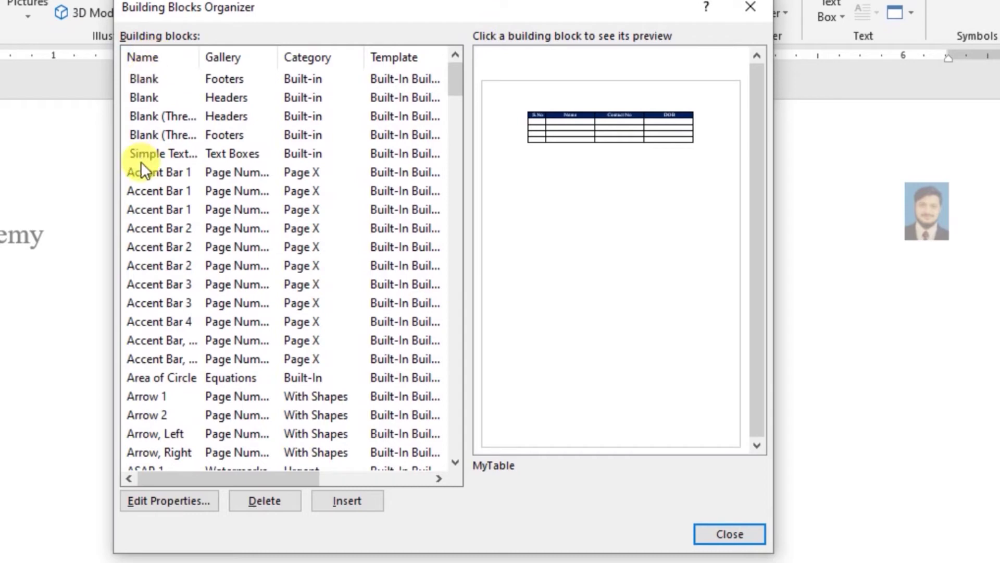
pyautogui.click(246, 58)
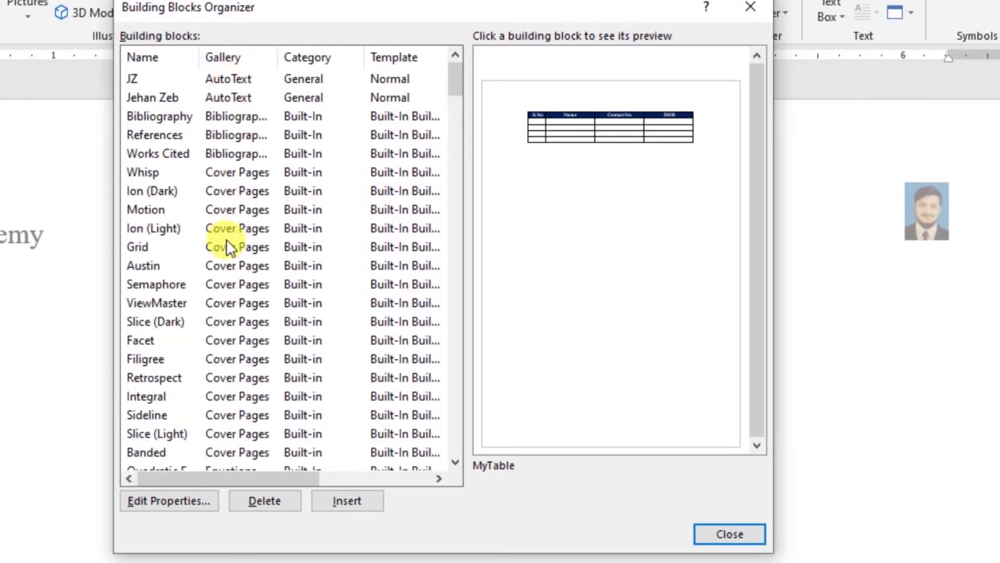
pyautogui.click(324, 56)
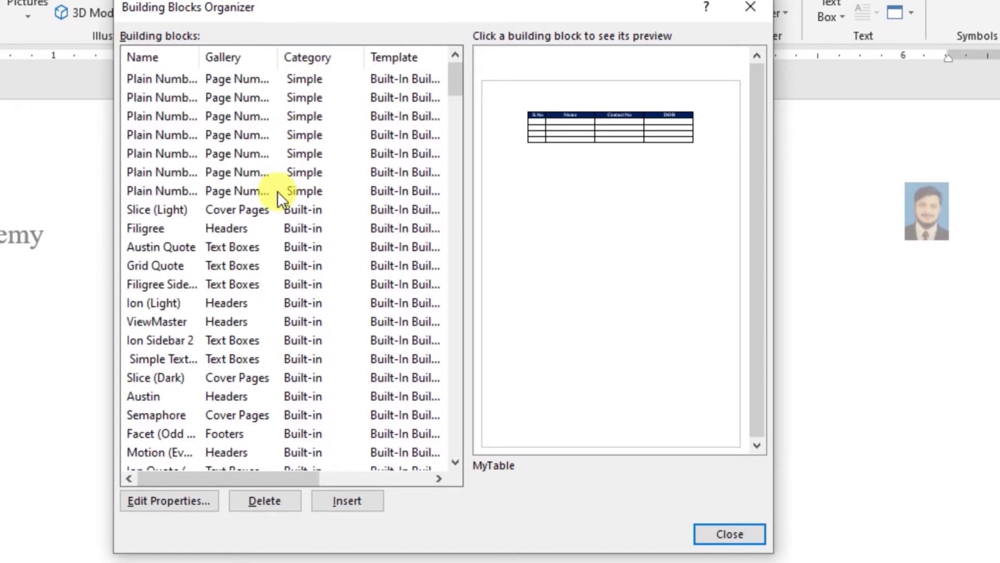
pyautogui.click(178, 55)
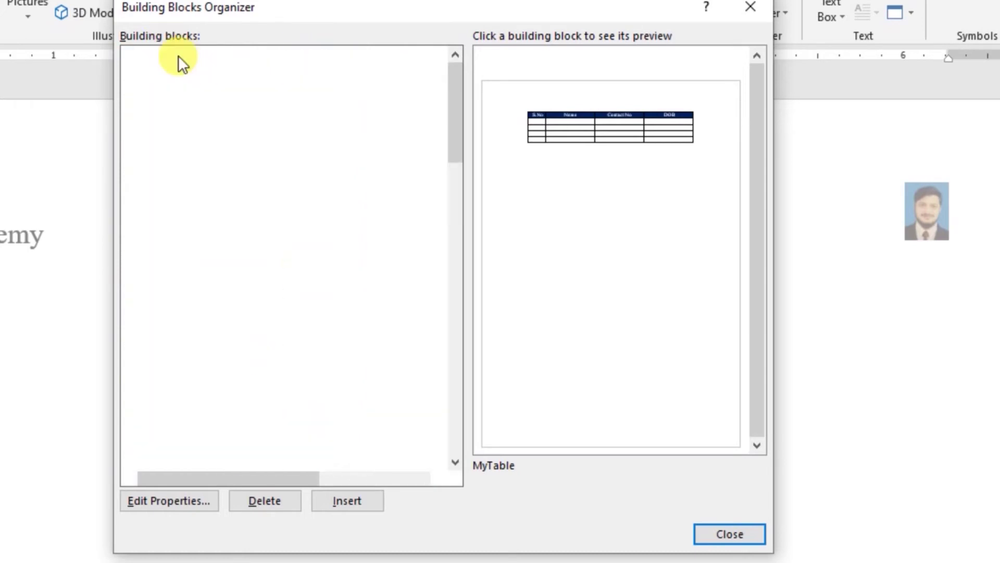
# - Find MyTable in the name-sorted list and view its building block properties without changing them
pyautogui.moveTo(458, 73); pyautogui.dragTo(458, 259)
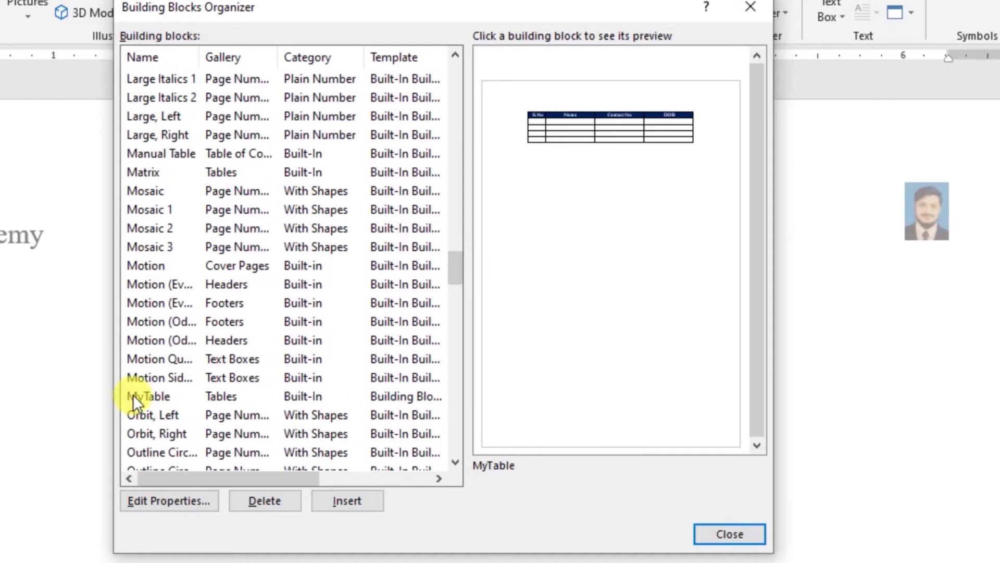
pyautogui.click(148, 399)
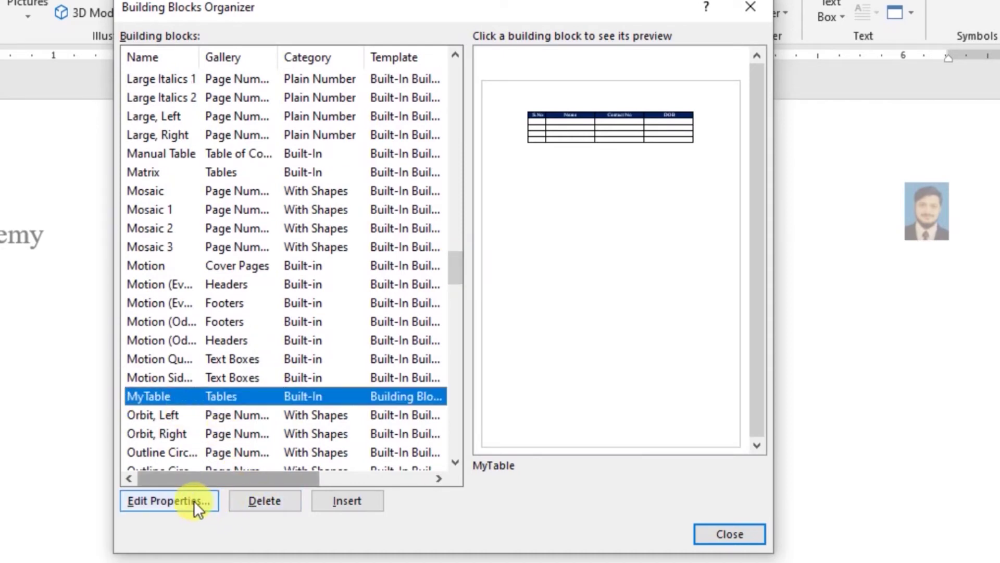
pyautogui.click(180, 500)
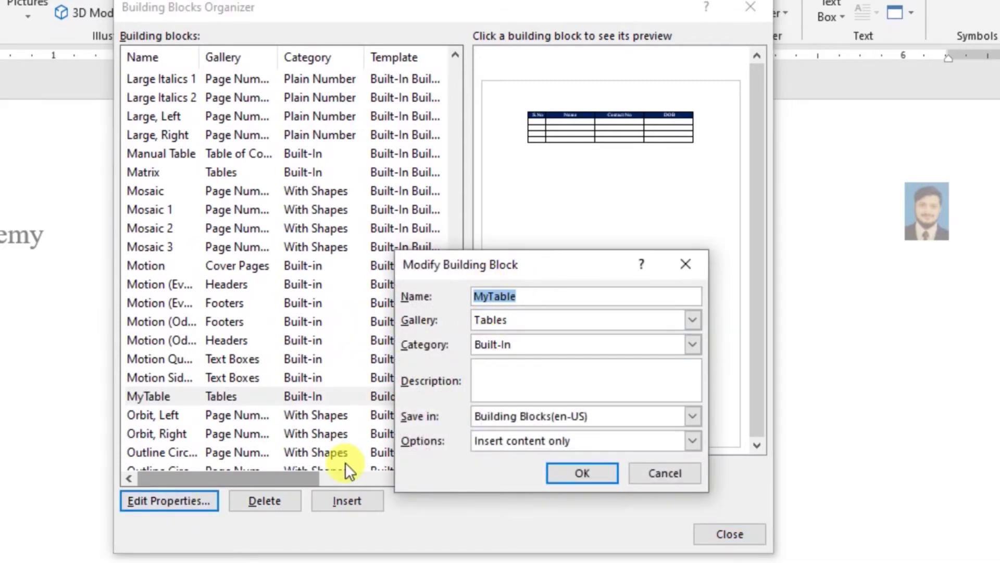
pyautogui.click(676, 474)
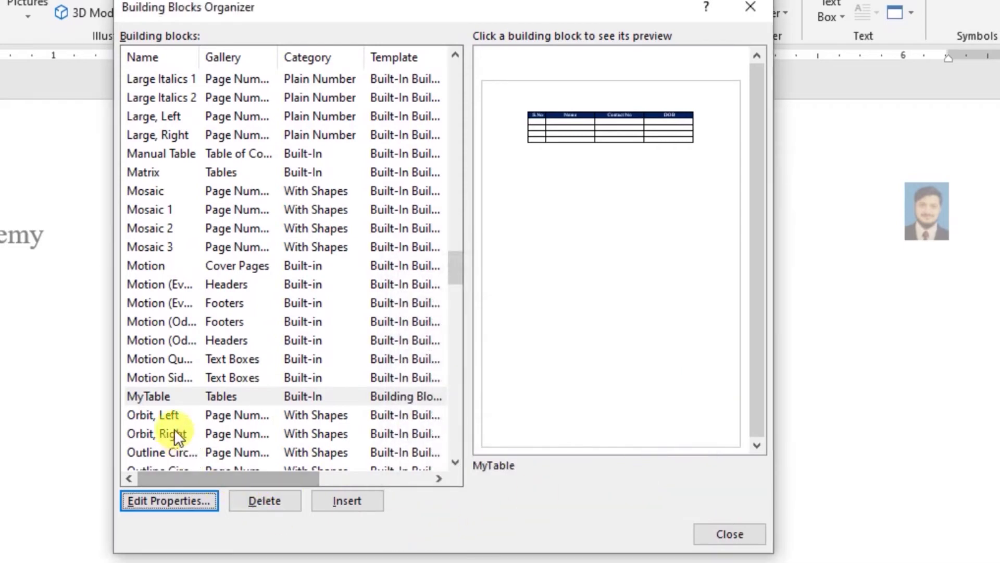
# - Delete the MyTable building block, confirm the deletion and close the Building Blocks Organizer
pyautogui.click(266, 501)
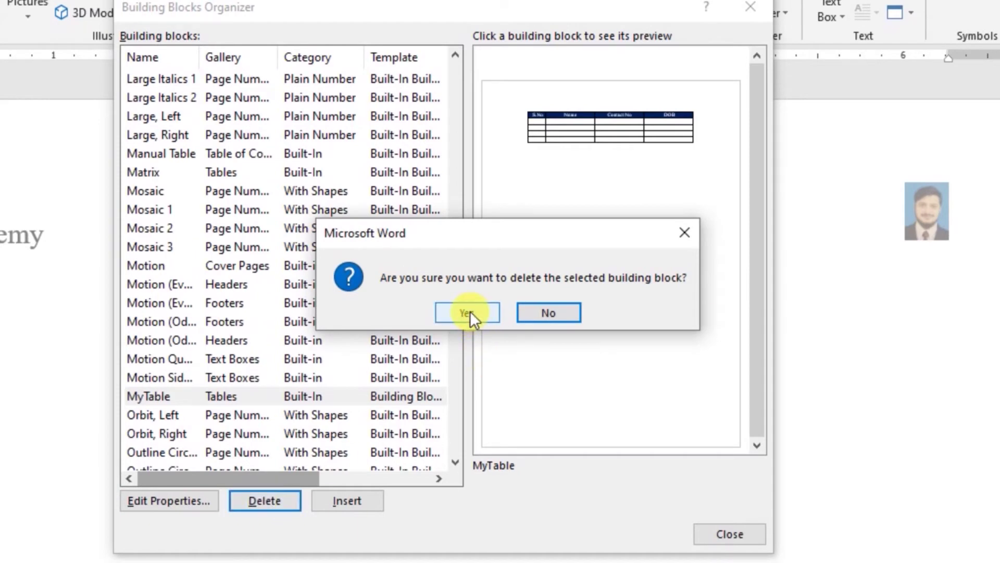
pyautogui.click(469, 312)
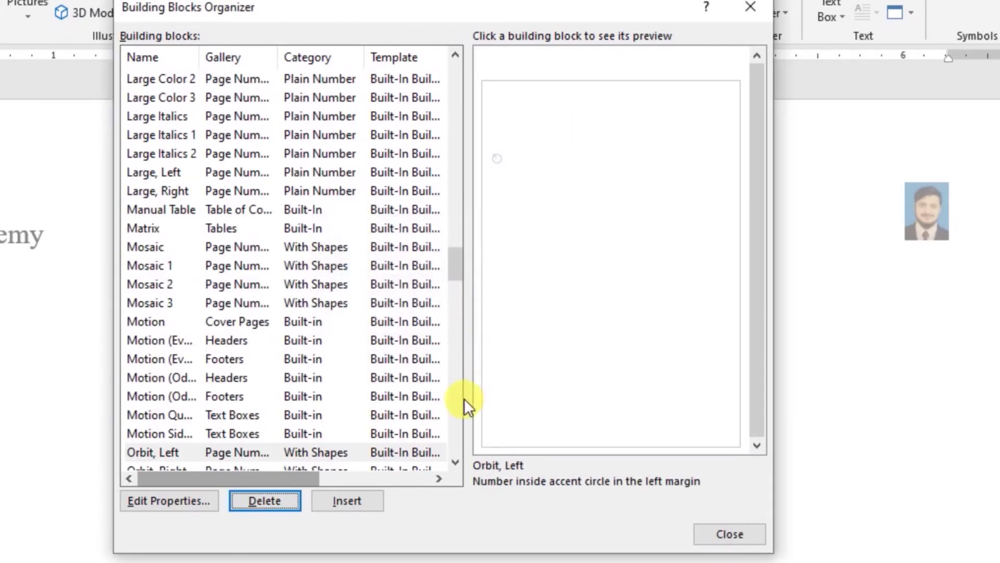
pyautogui.click(740, 536)
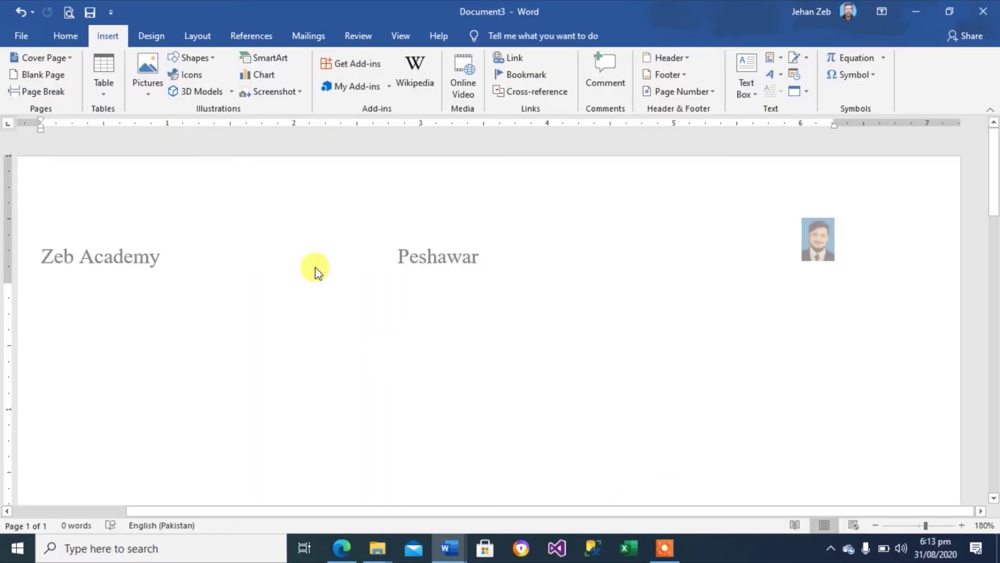
# - Look through the Quick Tables gallery for the MyTable entry and browse the built-in equations gallery without inserting anything
pyautogui.click(103, 89)
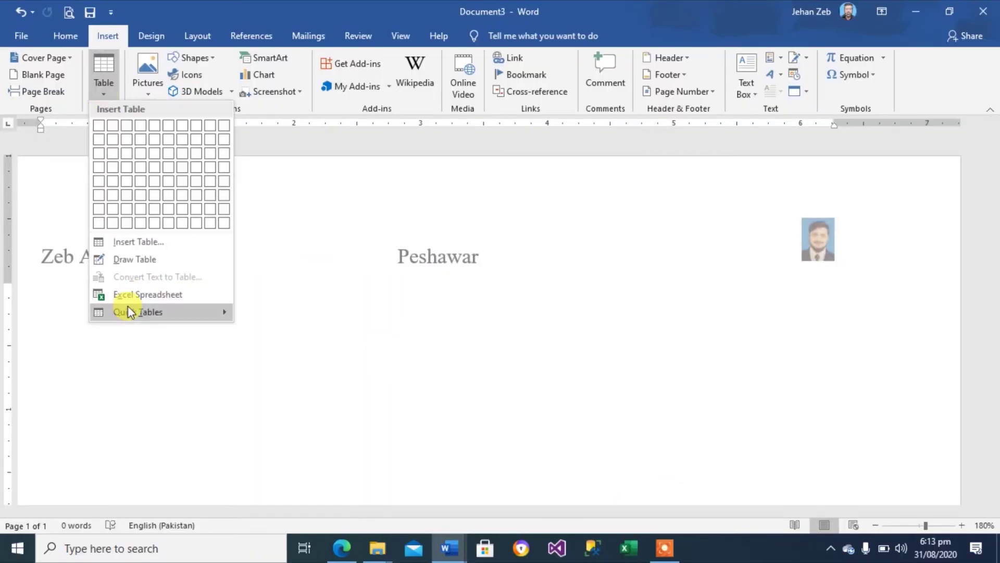
pyautogui.moveTo(145, 313)
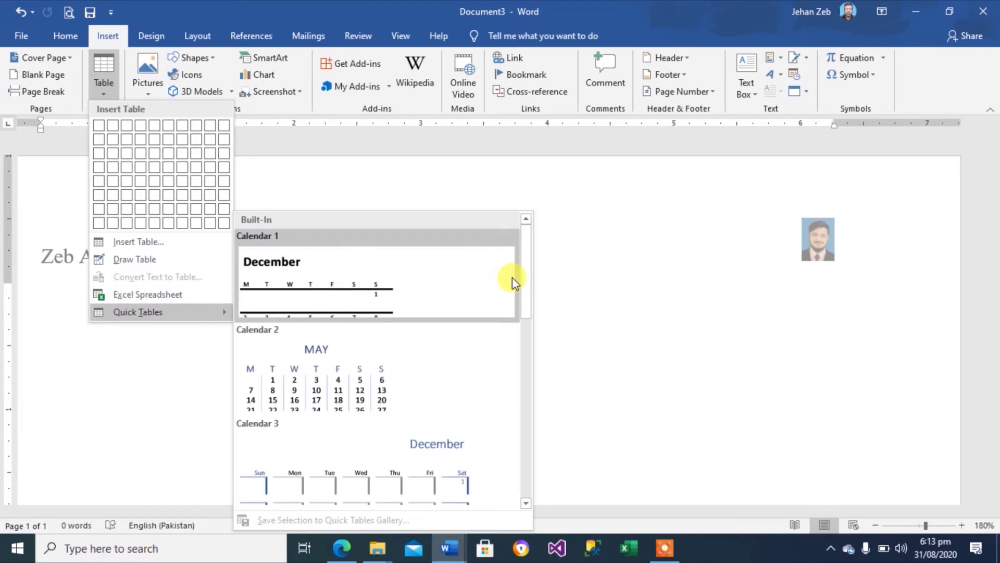
pyautogui.moveTo(529, 268); pyautogui.dragTo(532, 310)
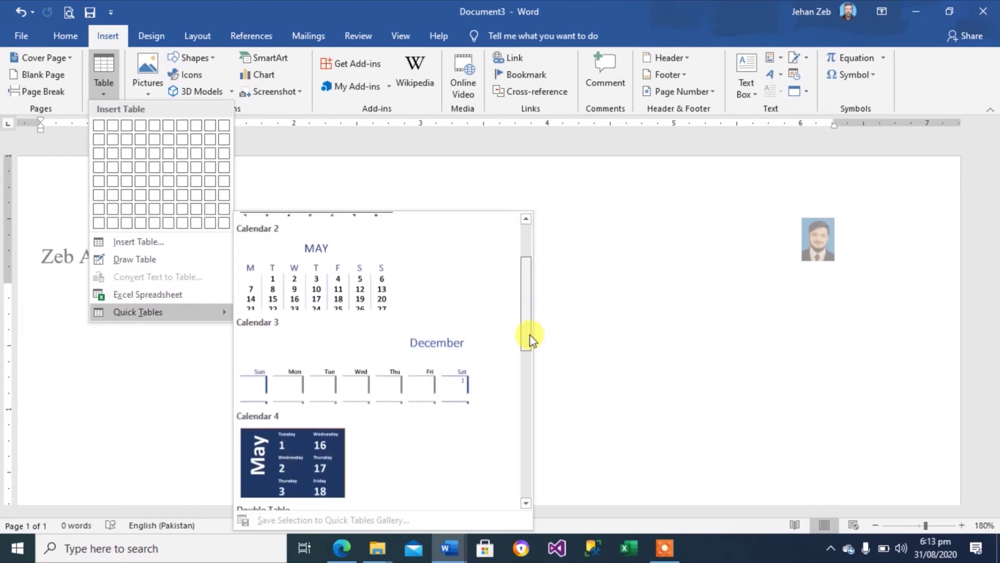
pyautogui.click(530, 372)
pyautogui.moveTo(530, 348)
pyautogui.mouseDown()
pyautogui.moveTo(529, 371)
pyautogui.moveTo(525, 336)
pyautogui.moveTo(527, 402)
pyautogui.moveTo(526, 346)
pyautogui.mouseUp()
pyautogui.click(672, 290)
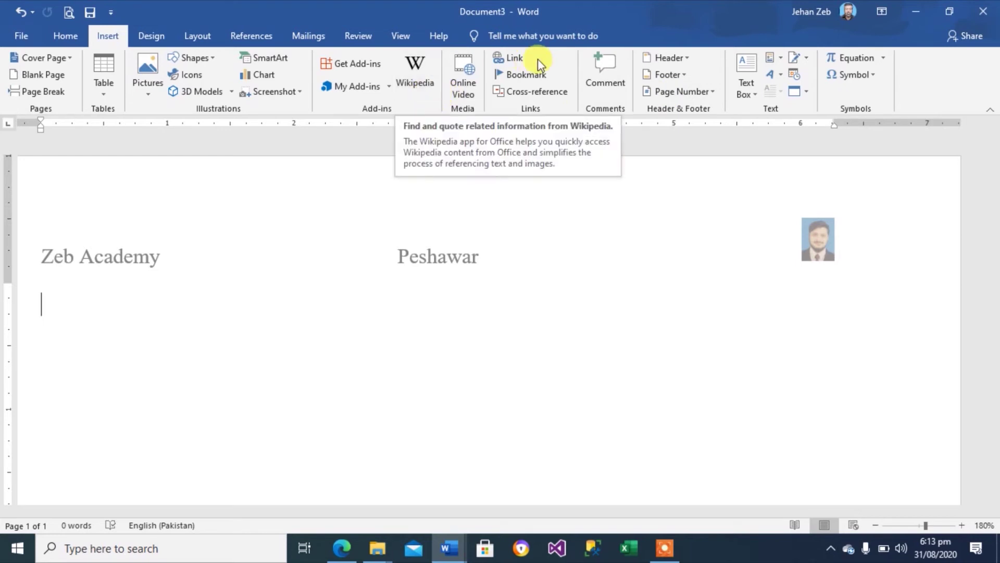
pyautogui.click(885, 59)
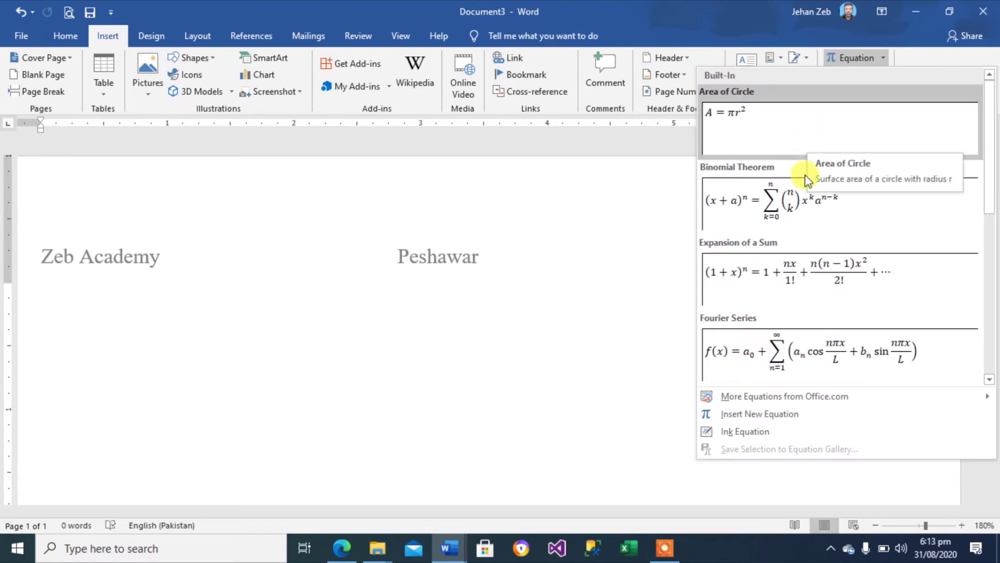
pyautogui.moveTo(990, 136); pyautogui.dragTo(978, 94)
pyautogui.click(579, 289)
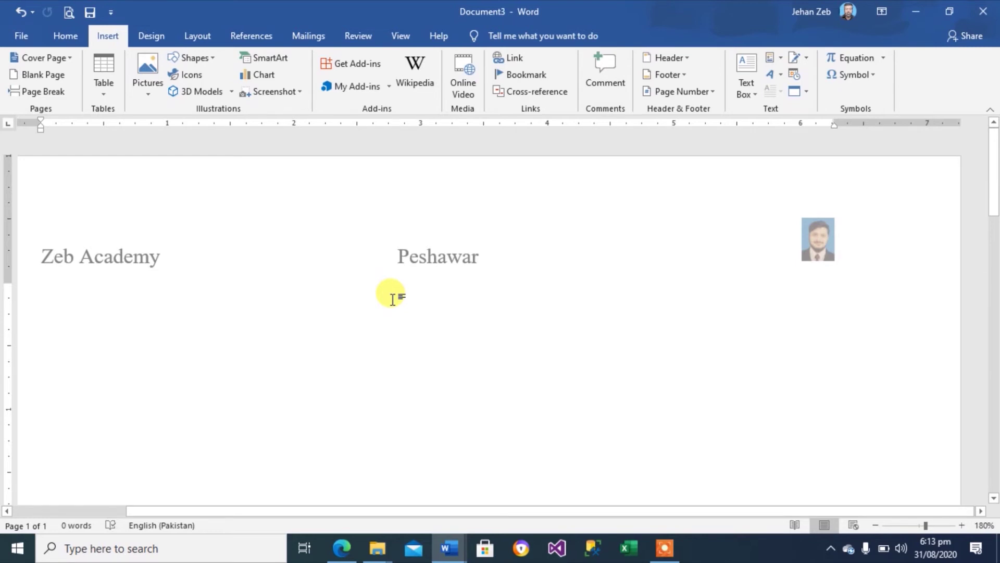
# - Generate sample paragraphs in the document body with =rand(4,3) and justify all of the text
pyautogui.write('=')
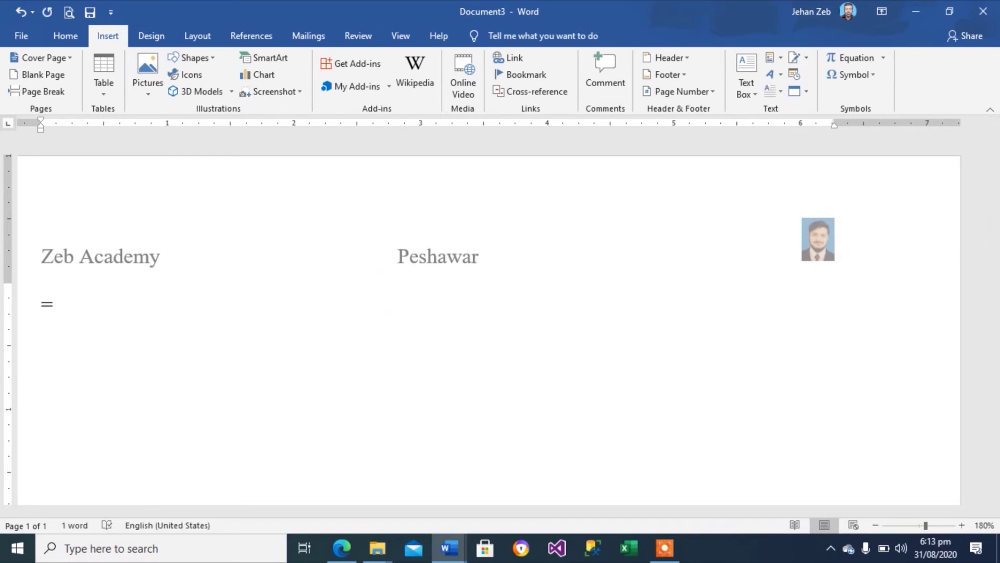
pyautogui.write('rand')
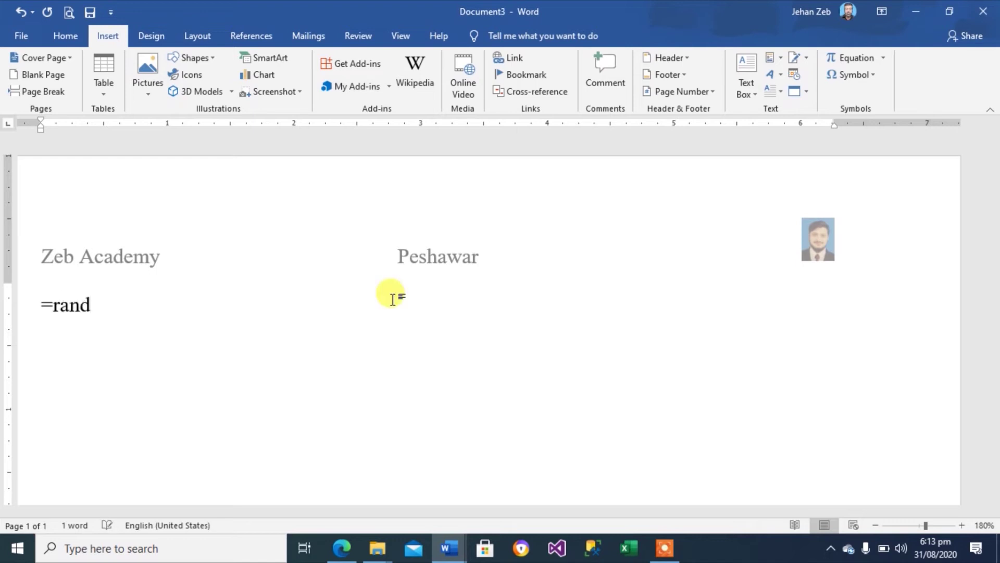
pyautogui.write('(4,')
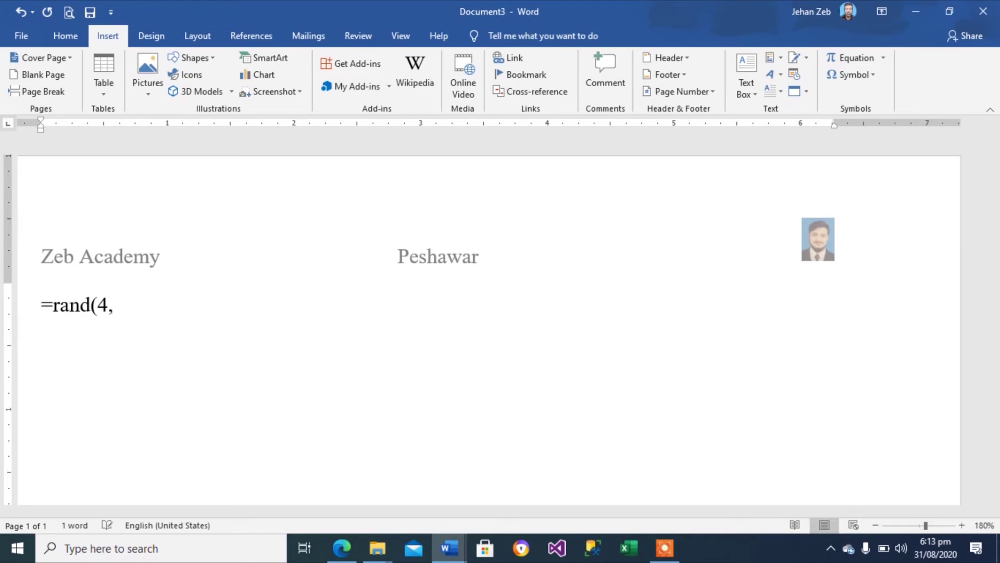
pyautogui.write('3)')
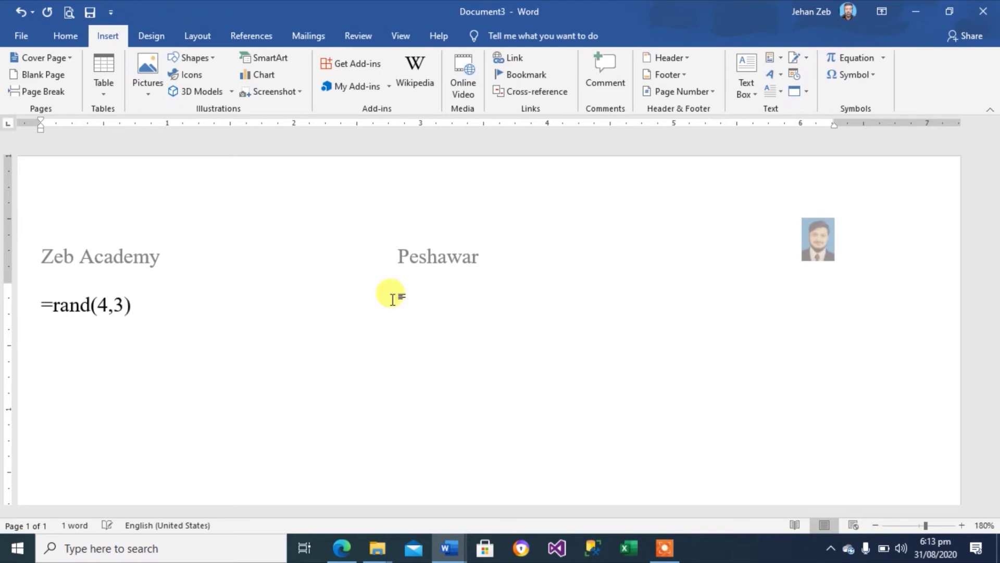
pyautogui.press('Return')
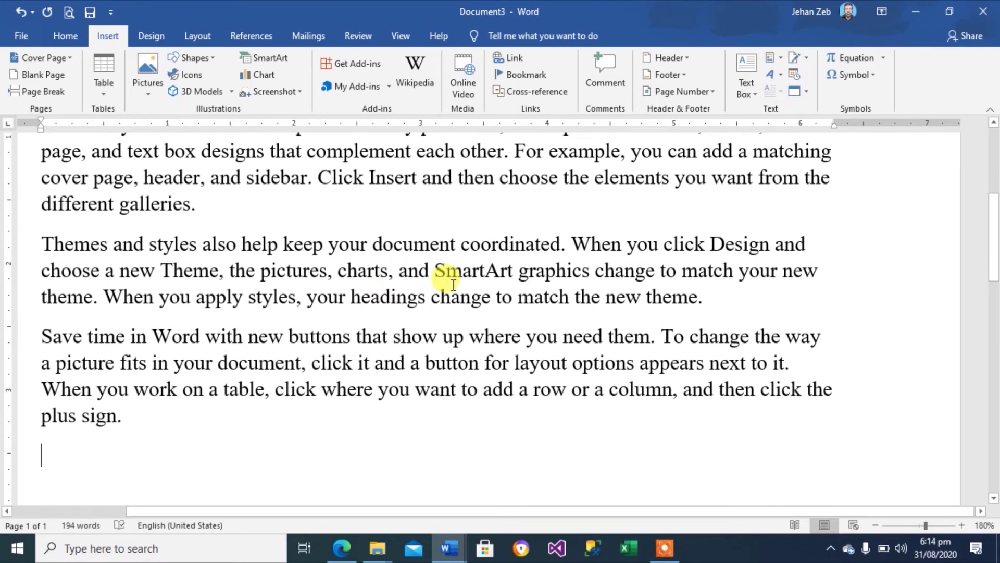
pyautogui.hotkey('ctrl', 'a')
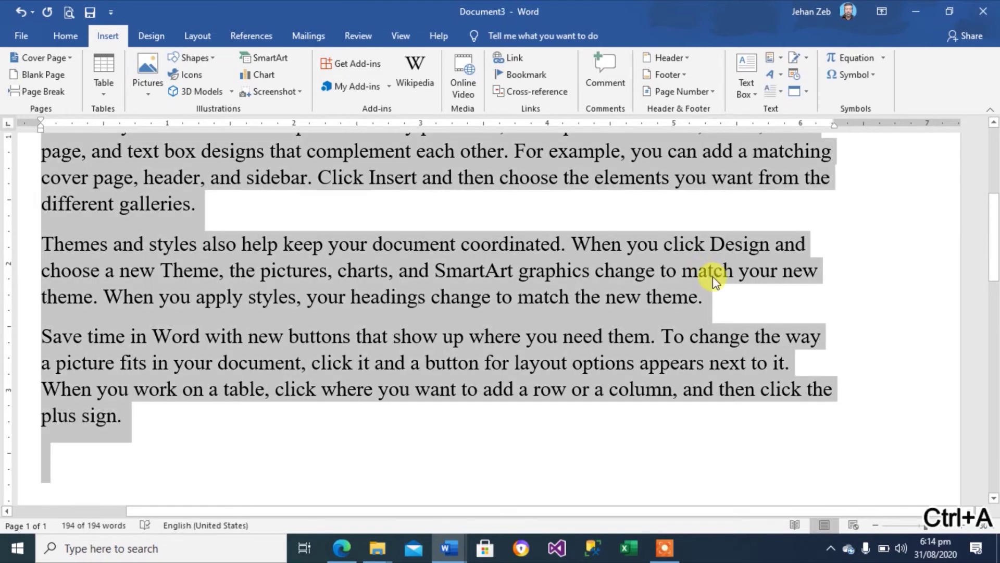
pyautogui.hotkey('ctrl', 'j')
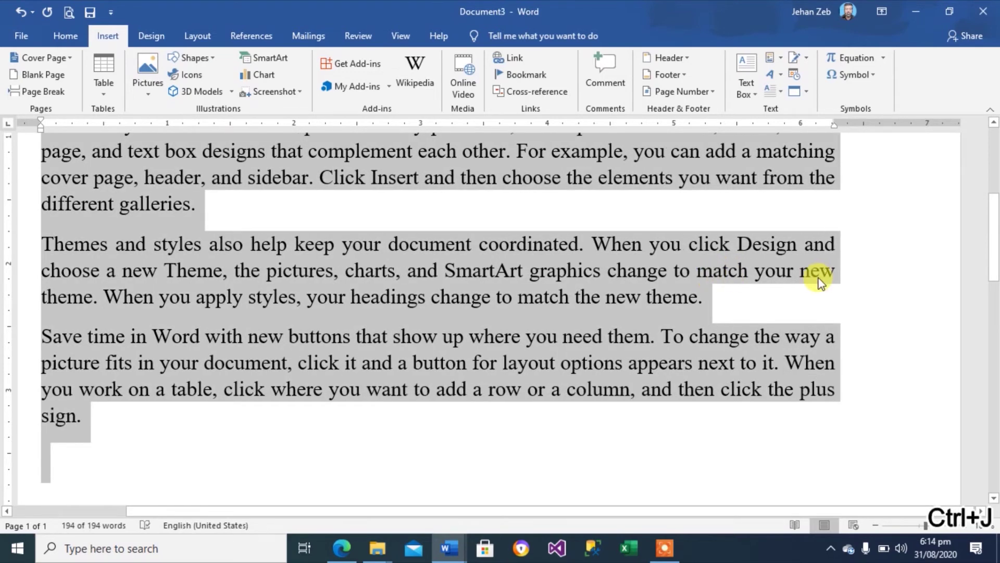
# - Add the line "This is Test for Quick Parts" as its own paragraph above the first sample paragraph
pyautogui.moveTo(996, 266); pyautogui.dragTo(995, 143)
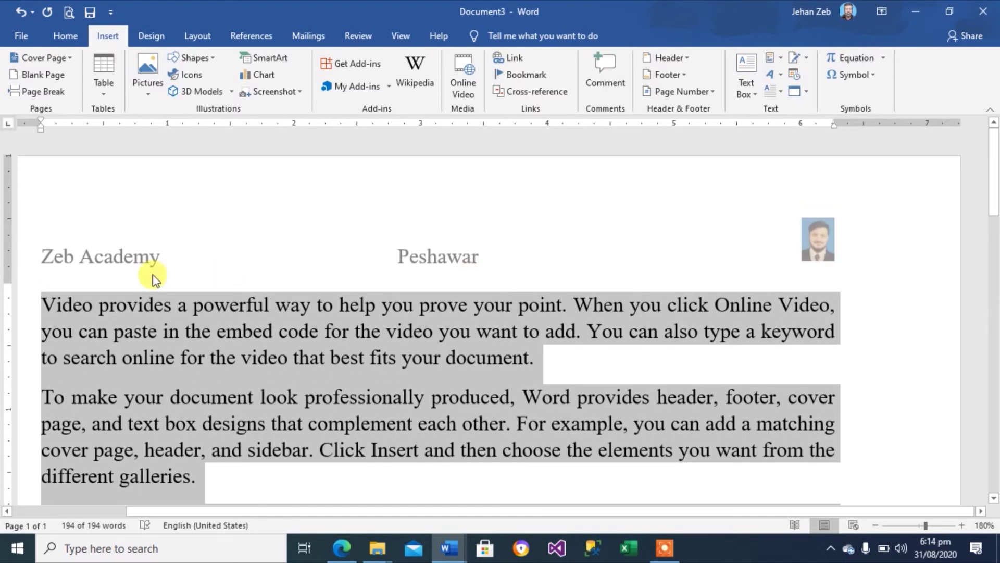
pyautogui.click(50, 304)
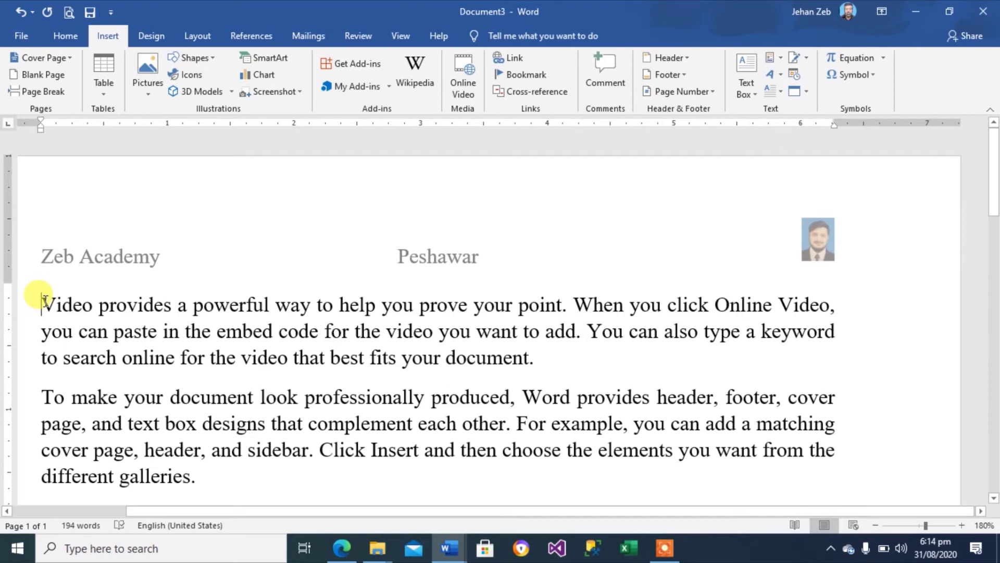
pyautogui.write('This is ')
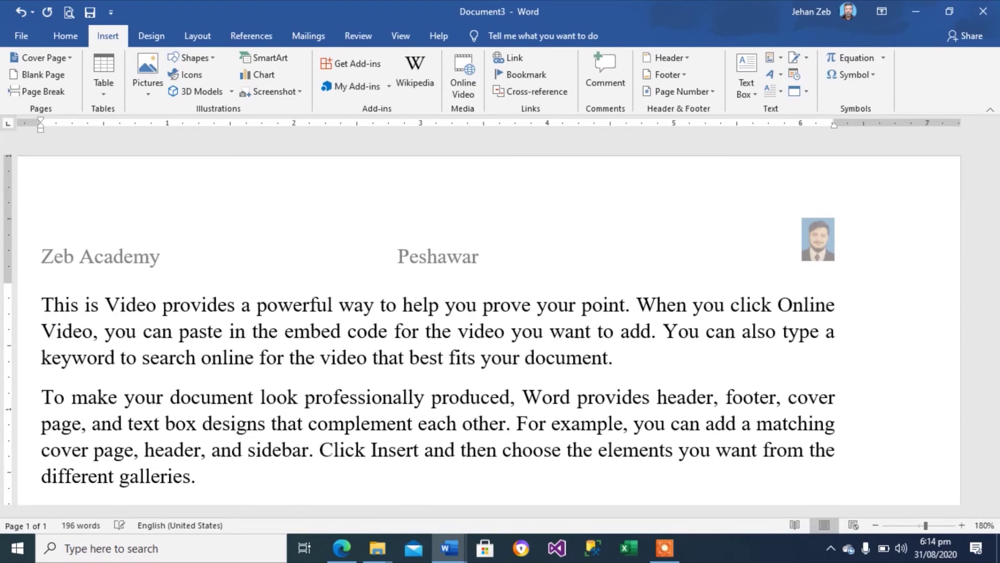
pyautogui.write('Test ')
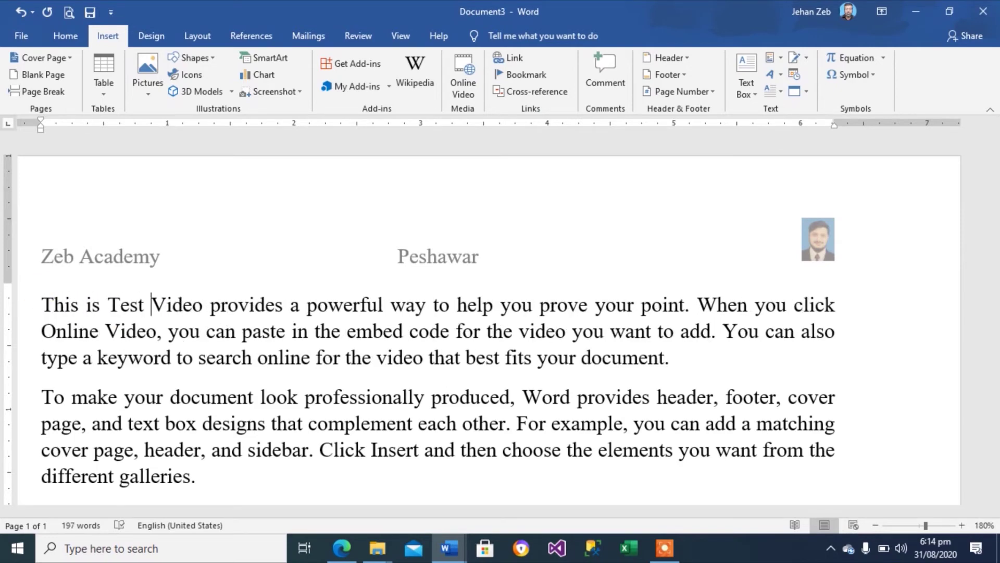
pyautogui.write('for ')
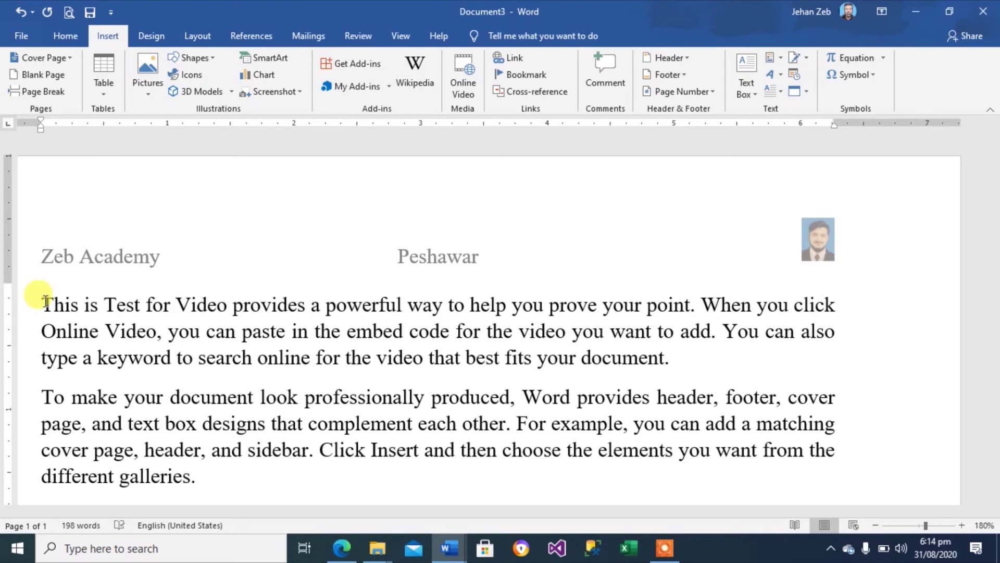
pyautogui.write('Quick ')
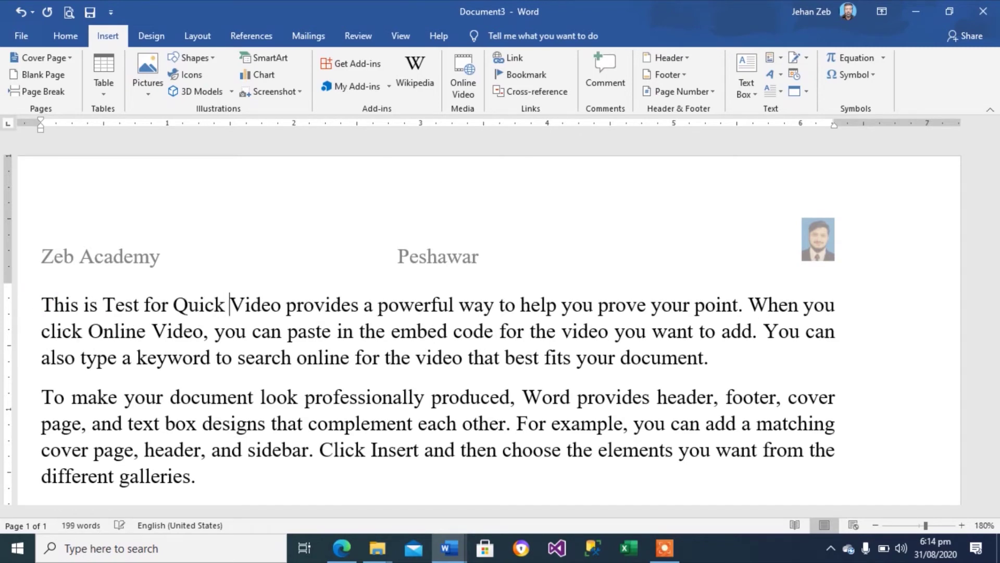
pyautogui.write('Pa')
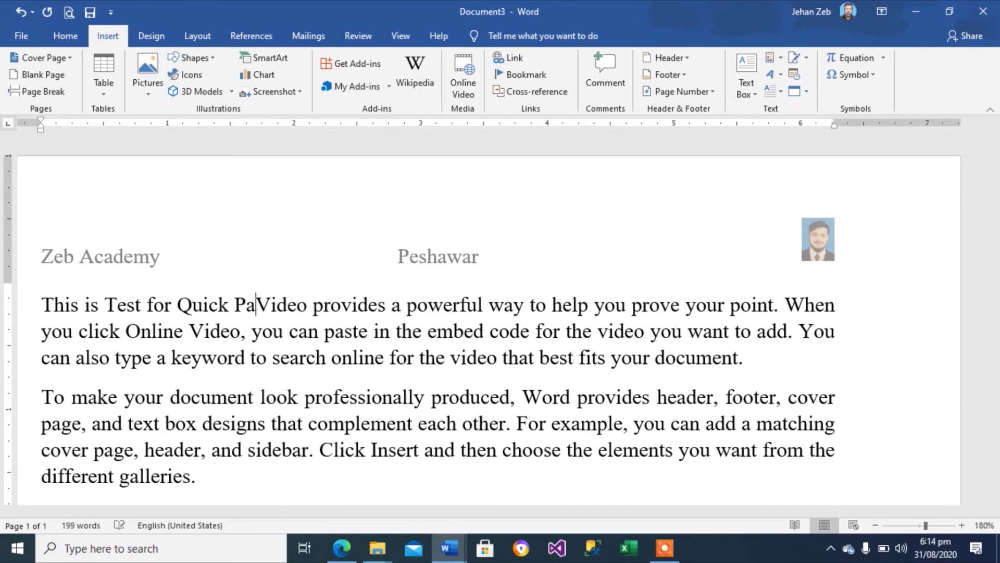
pyautogui.write('rts')
pyautogui.press('Return')
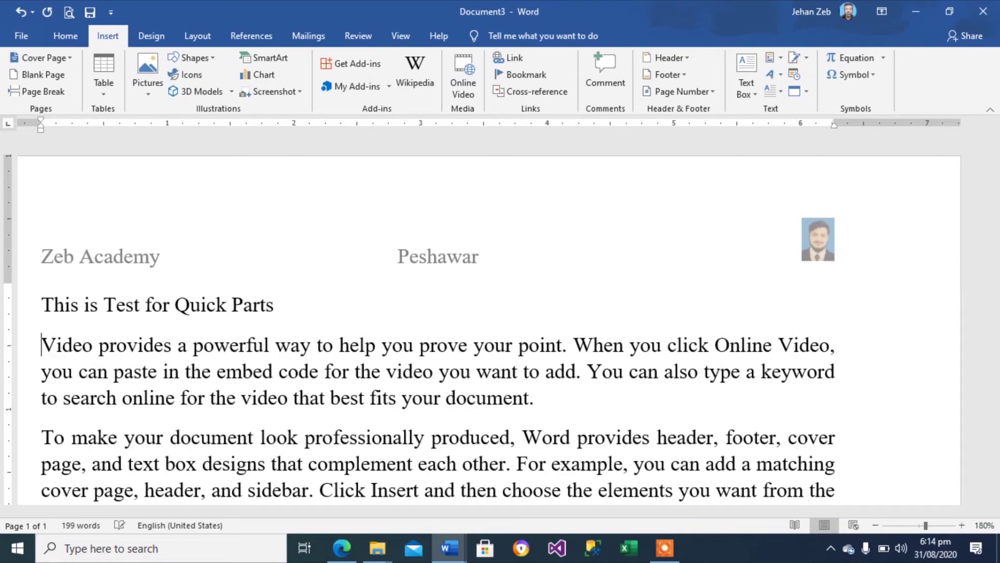
# - Format the "This is Test for Quick Parts" line as bold white text with a dark blue highlight
pyautogui.click(44, 305)
pyautogui.hotkey('ctrl', 'shift', 'Right')
pyautogui.hotkey('ctrl', 'shift', 'Right')
pyautogui.hotkey('ctrl', 'shift', 'Right')
pyautogui.hotkey('ctrl', 'shift', 'Right')
pyautogui.hotkey('ctrl', 'shift', 'Right')
pyautogui.hotkey('ctrl', 'shift', 'Right')
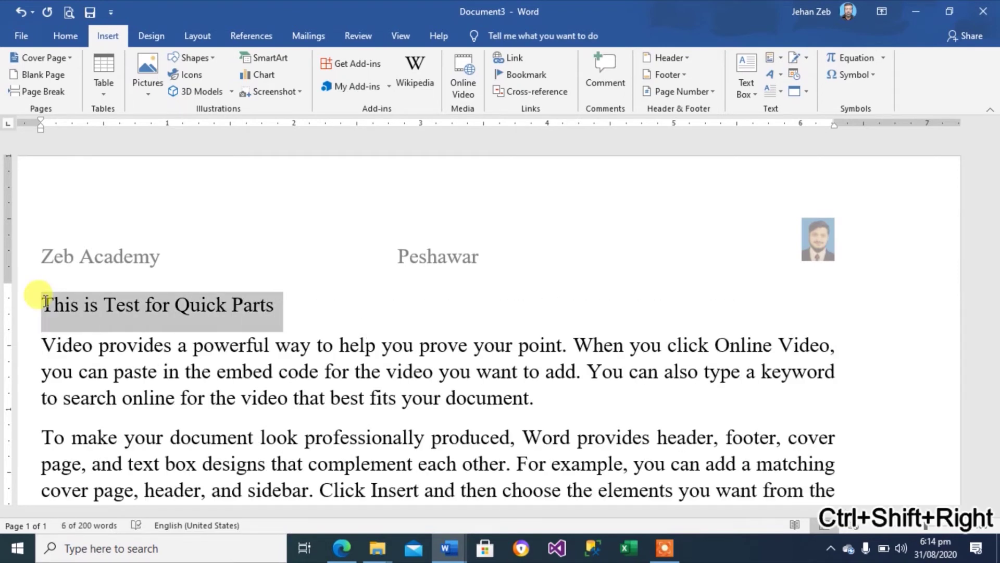
pyautogui.hotkey('shift', 'Left')
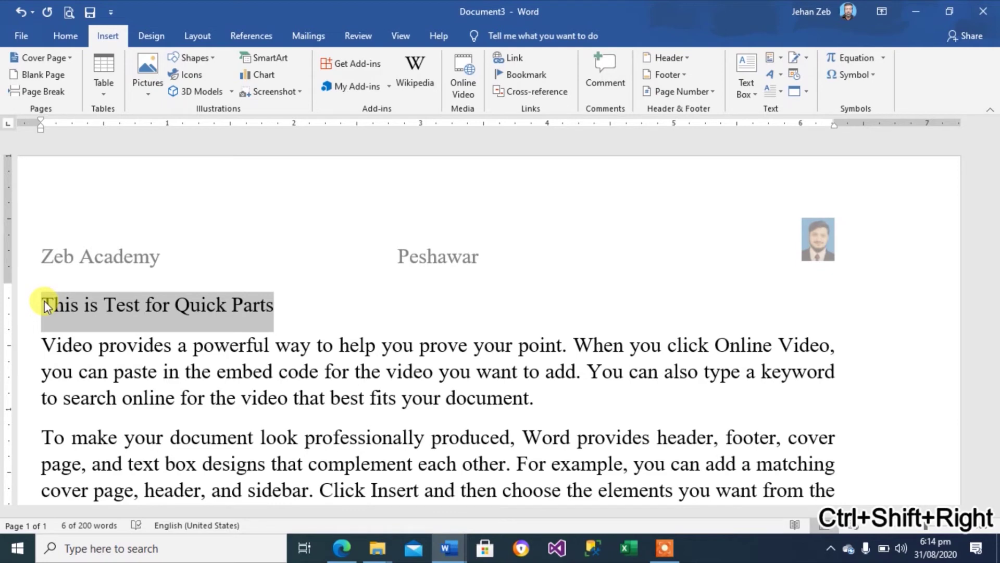
pyautogui.hotkey('ctrl', 'b')
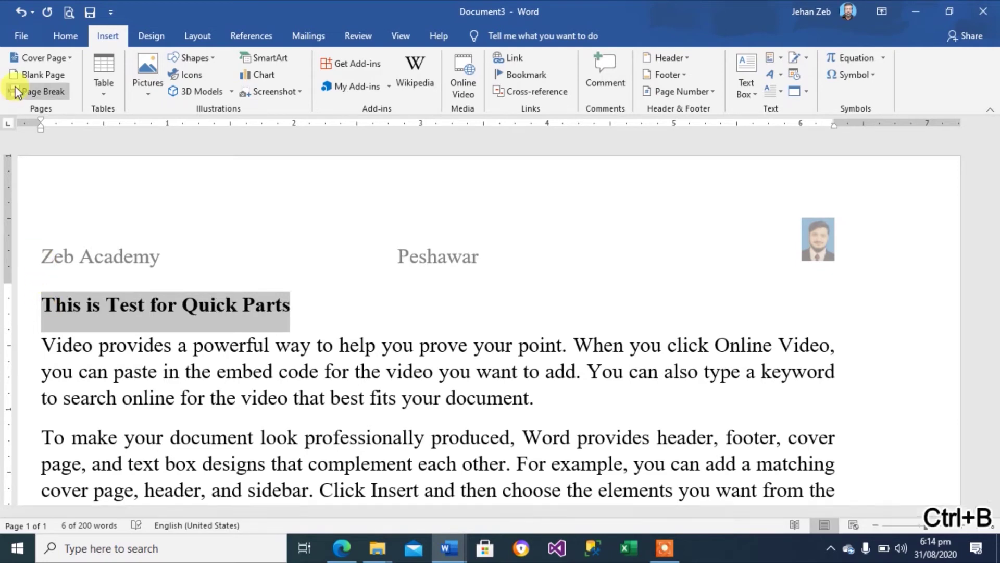
pyautogui.click(65, 36)
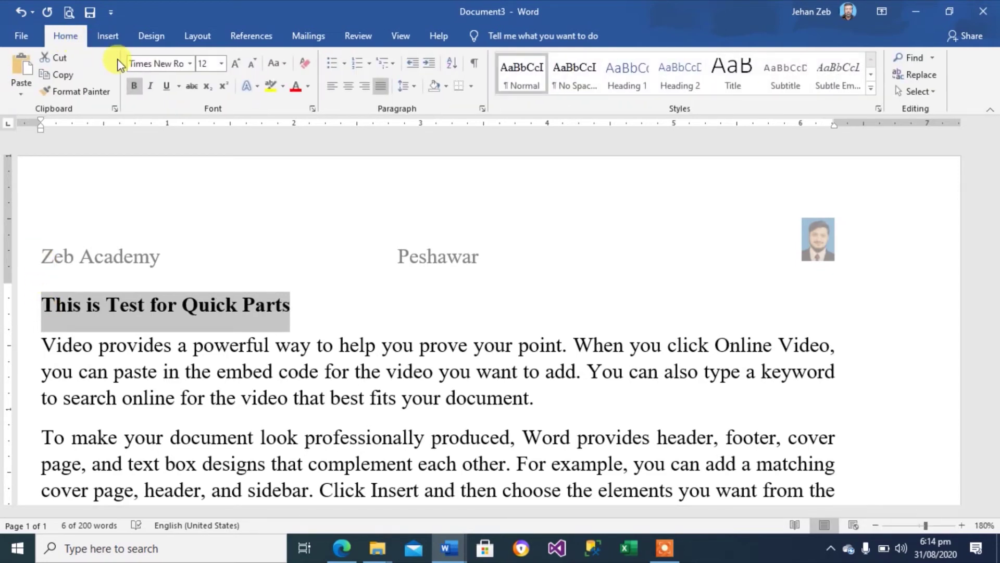
pyautogui.click(309, 87)
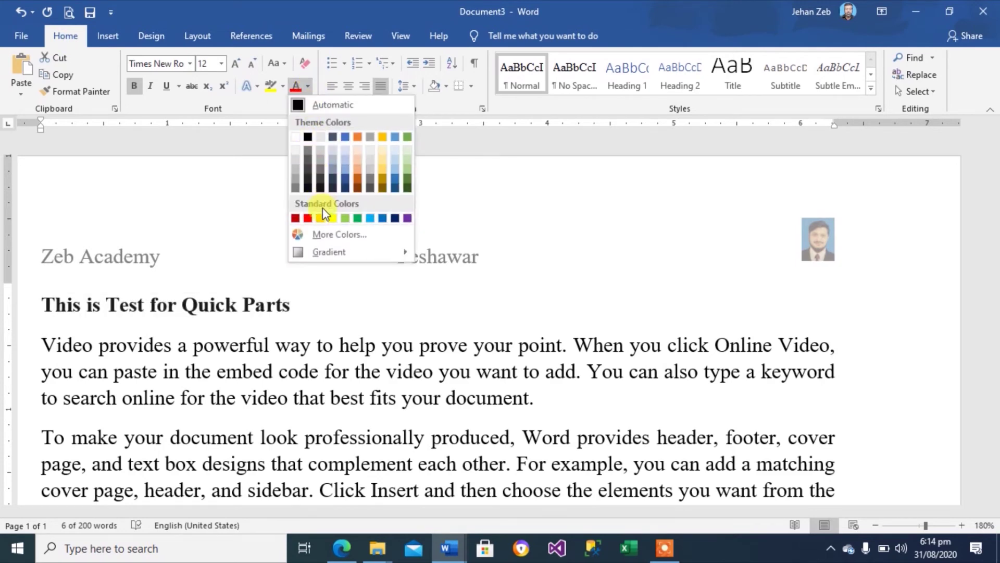
pyautogui.click(332, 218)
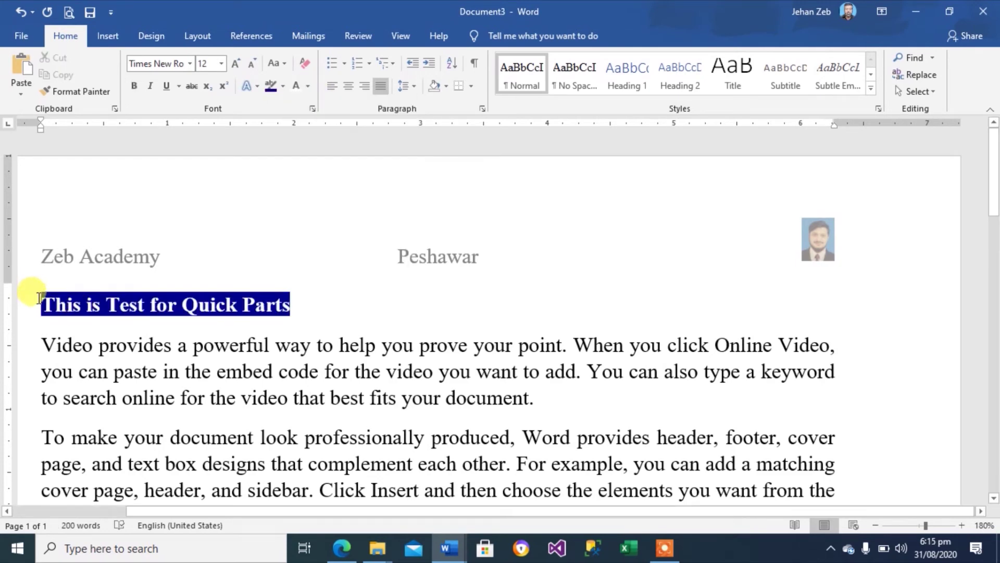
# - Select the heading line together with all sample paragraphs and set their font size to 14
pyautogui.moveTo(35, 292); pyautogui.dragTo(259, 189)
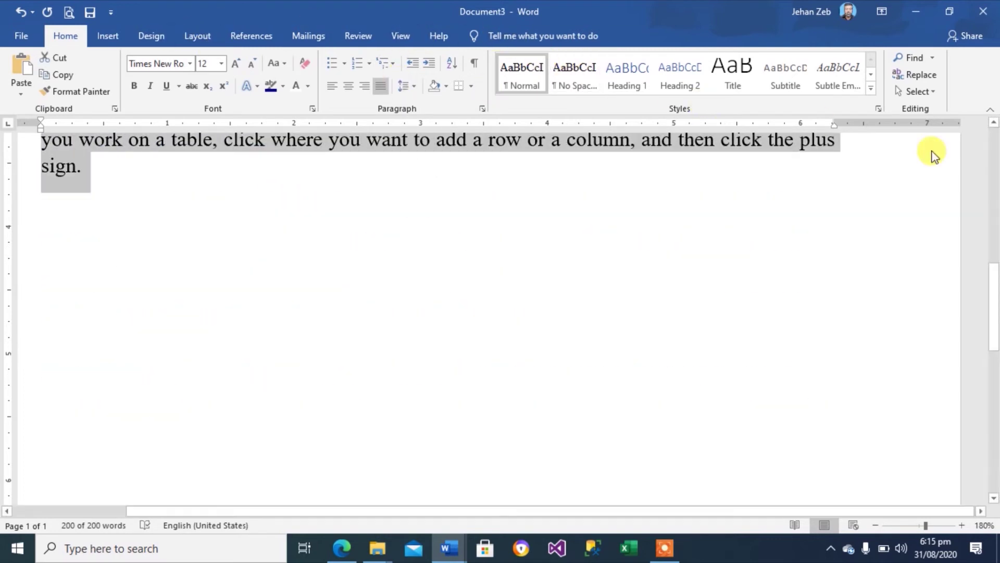
pyautogui.moveTo(989, 264); pyautogui.dragTo(976, 132)
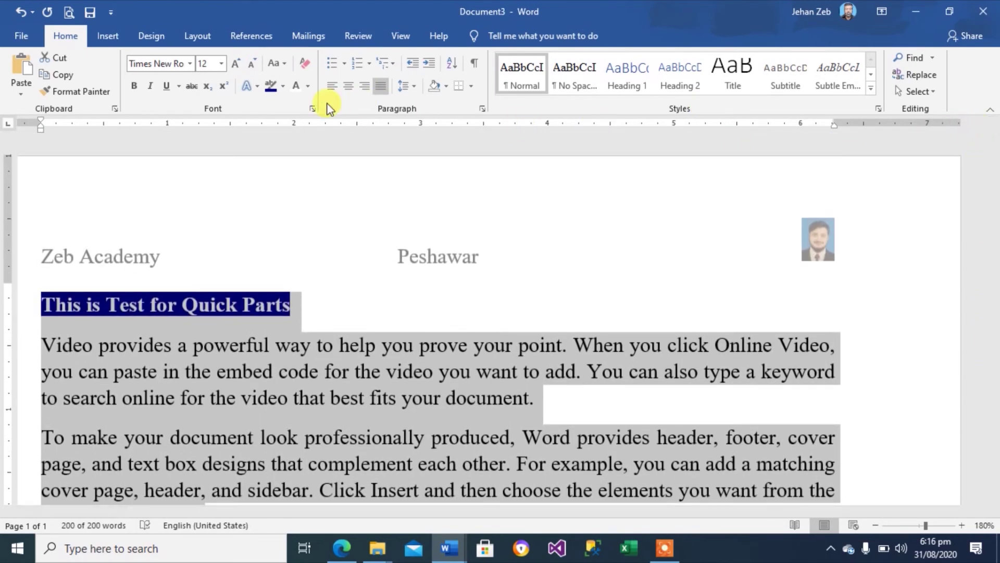
pyautogui.click(222, 63)
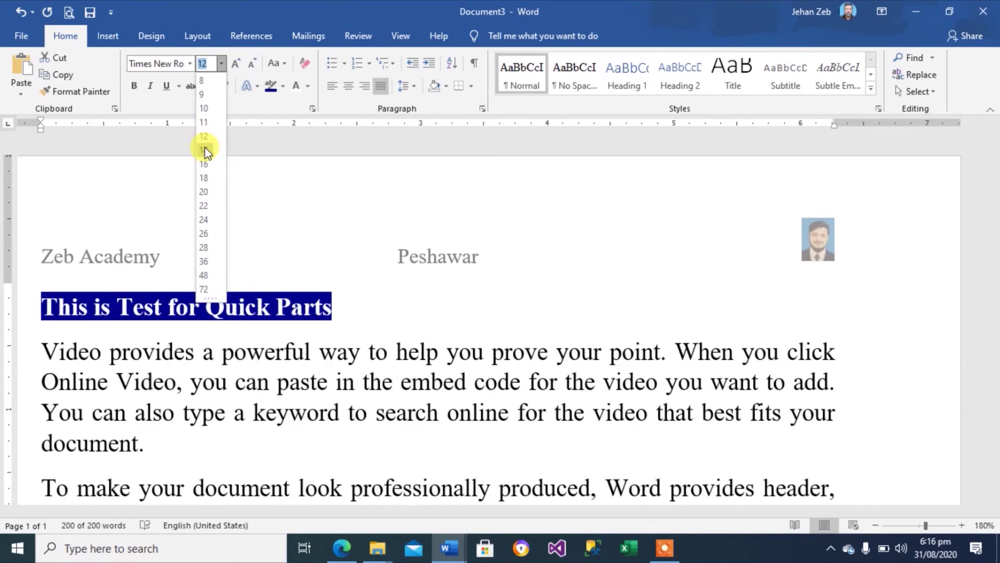
pyautogui.click(205, 150)
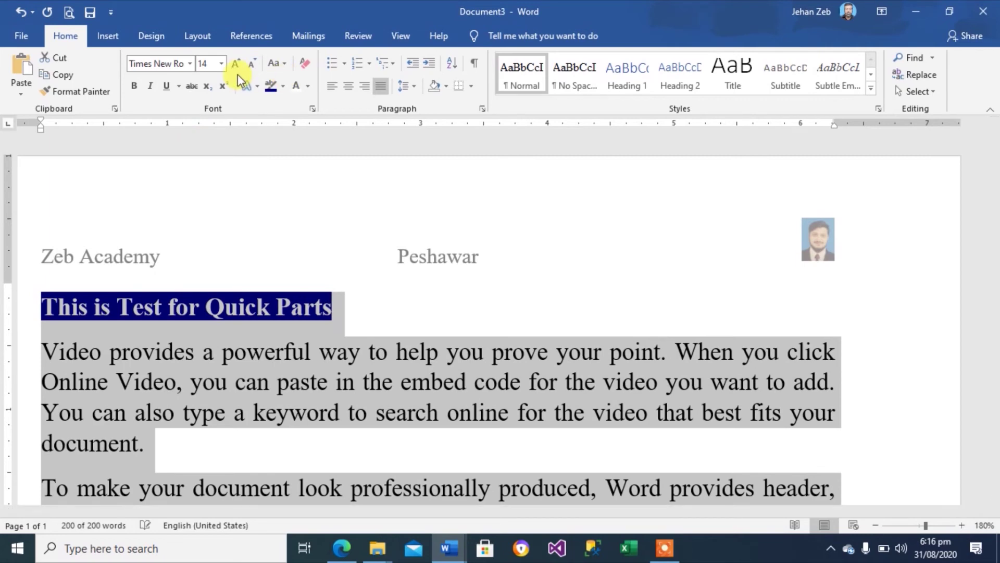
# - Save the selected heading and paragraphs to the Quick Part gallery as a building block named "My Text"
pyautogui.click(110, 36)
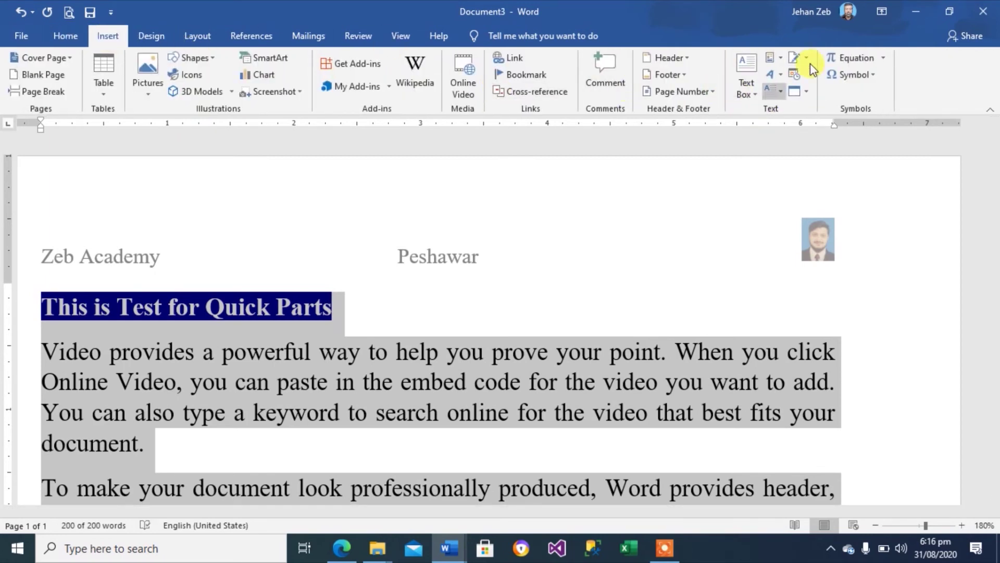
pyautogui.click(781, 58)
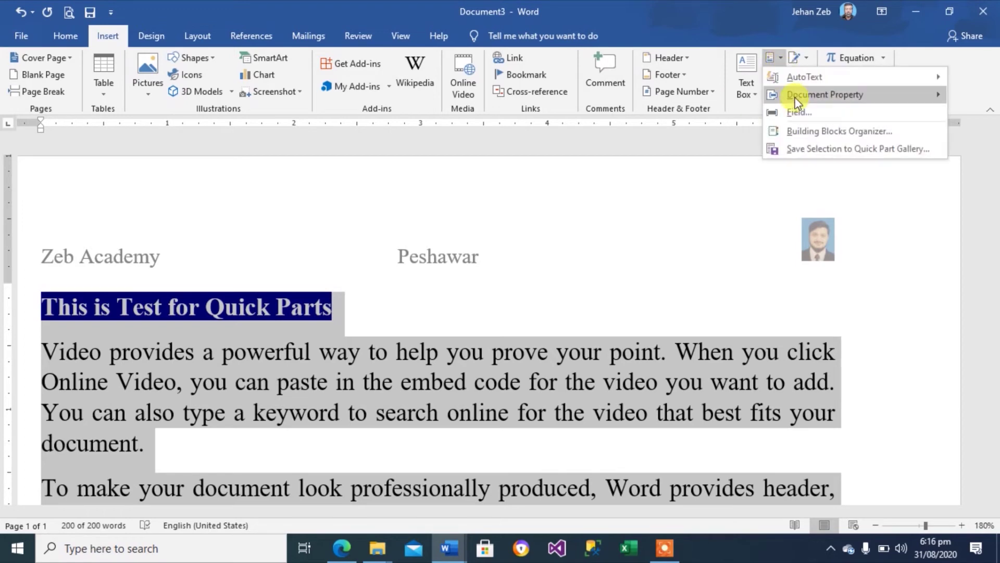
pyautogui.click(807, 148)
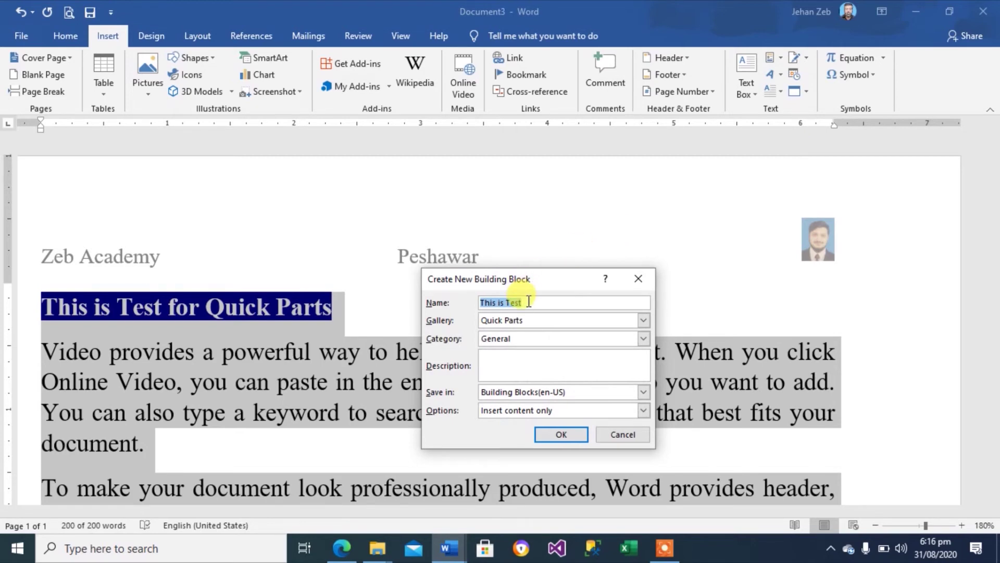
pyautogui.write('T')
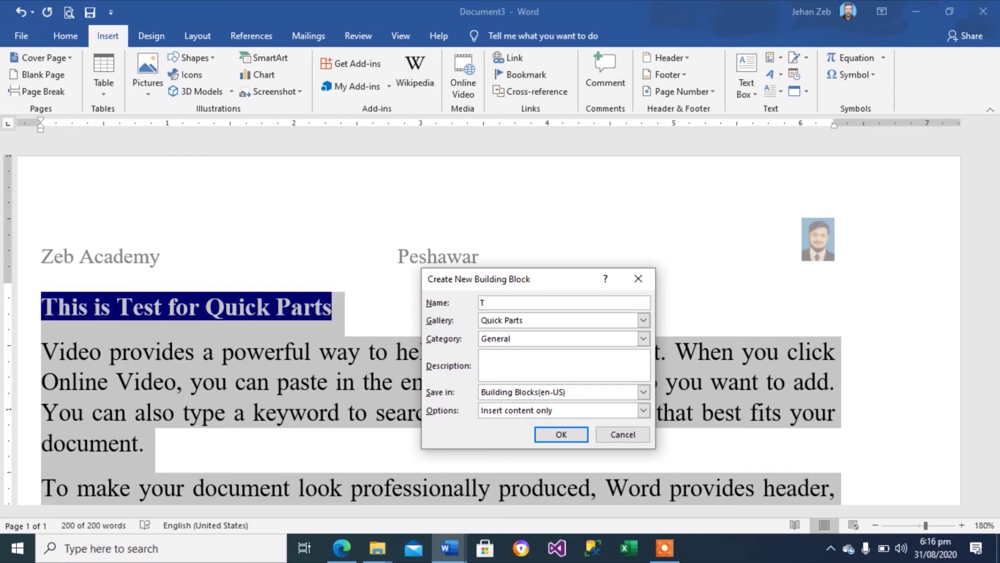
pyautogui.press('BackSpace')
pyautogui.write('My Text')
pyautogui.click(556, 435)
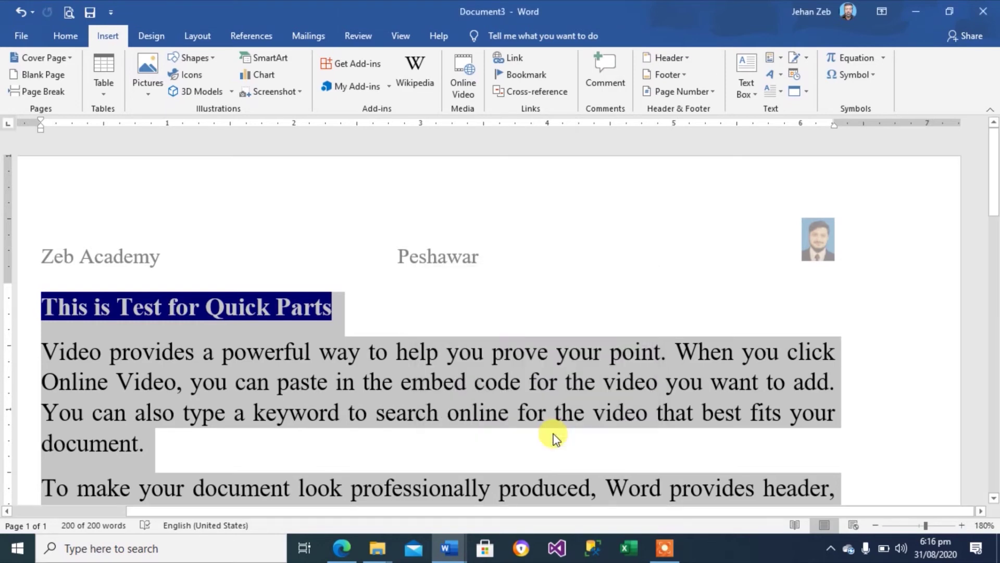
# - Insert the "My Text" Quick Part at the end of the document, below the last paragraph
pyautogui.click(499, 442)
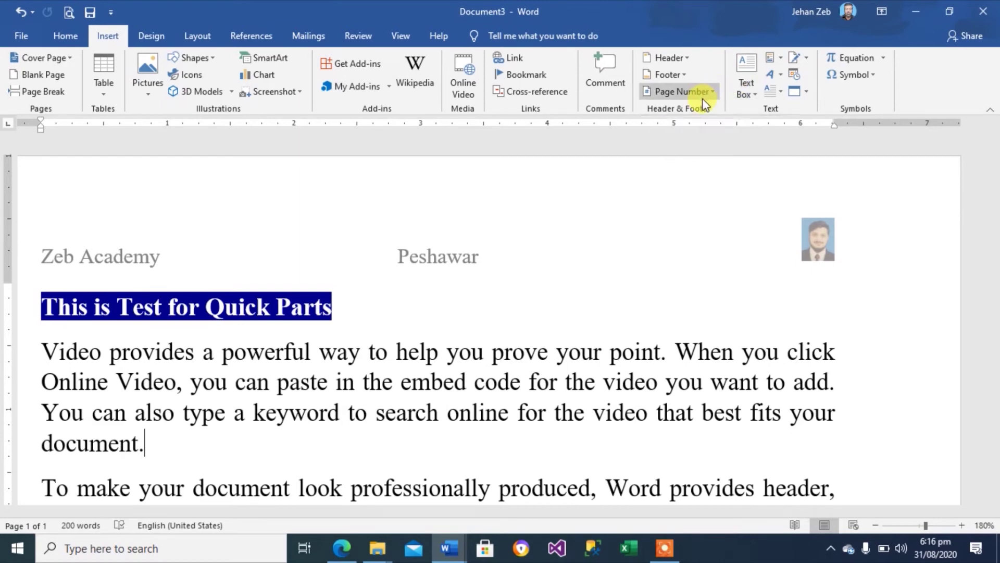
pyautogui.hotkey('ctrl', 'End')
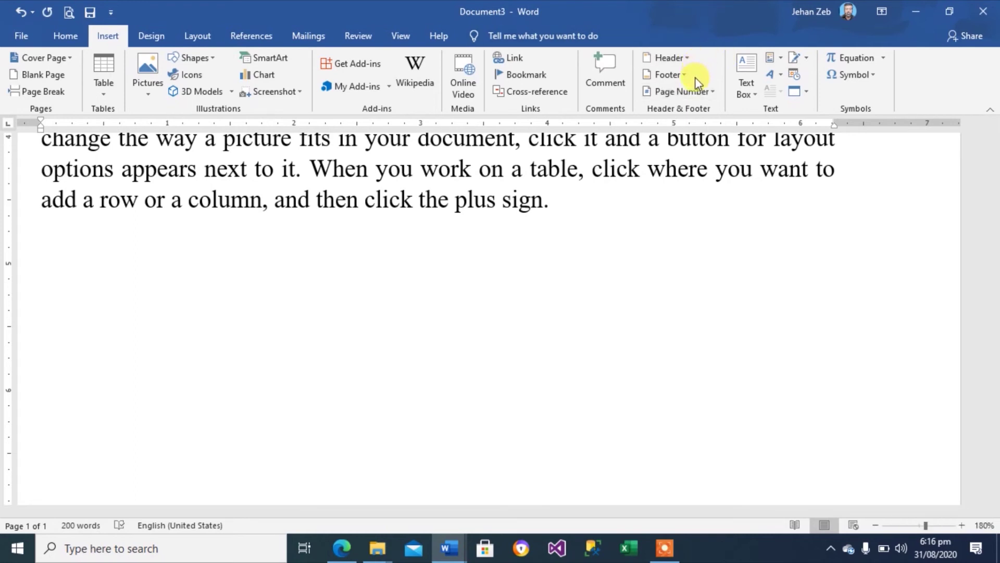
pyautogui.click(782, 57)
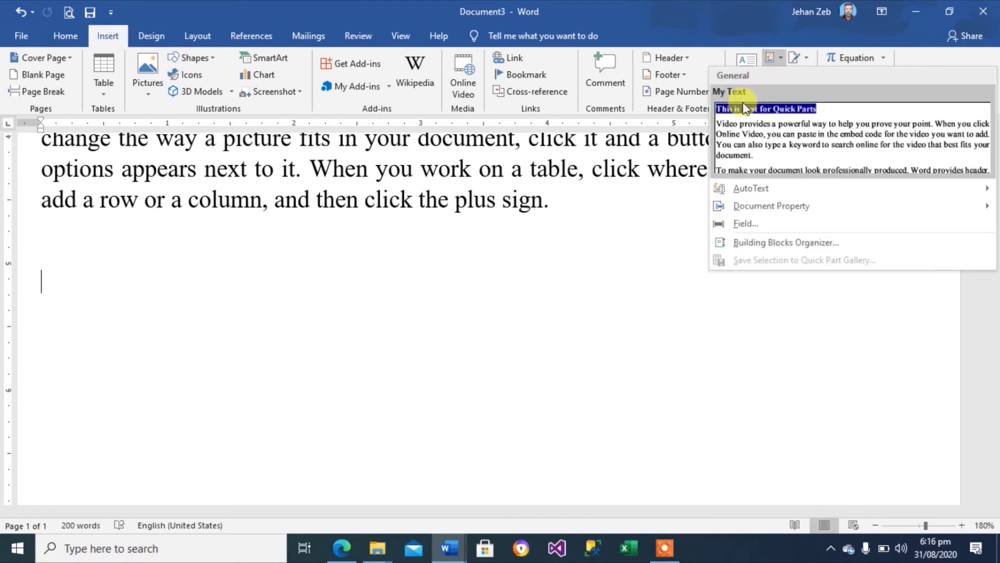
pyautogui.click(792, 131)
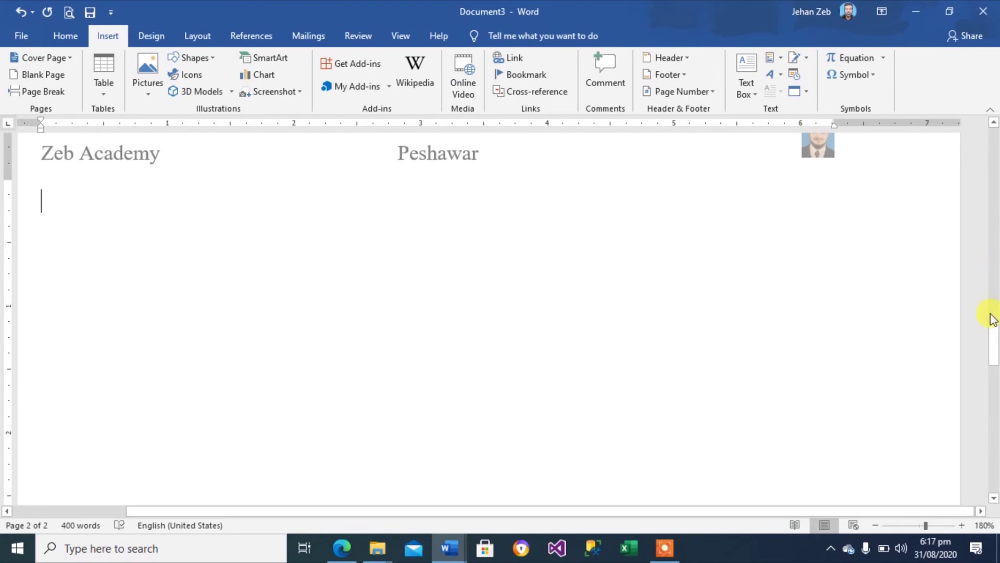
pyautogui.moveTo(991, 335); pyautogui.dragTo(984, 208)
# - Create a new blank document and insert the "My Text" Quick Part into it
pyautogui.hotkey('ctrl', 'n')
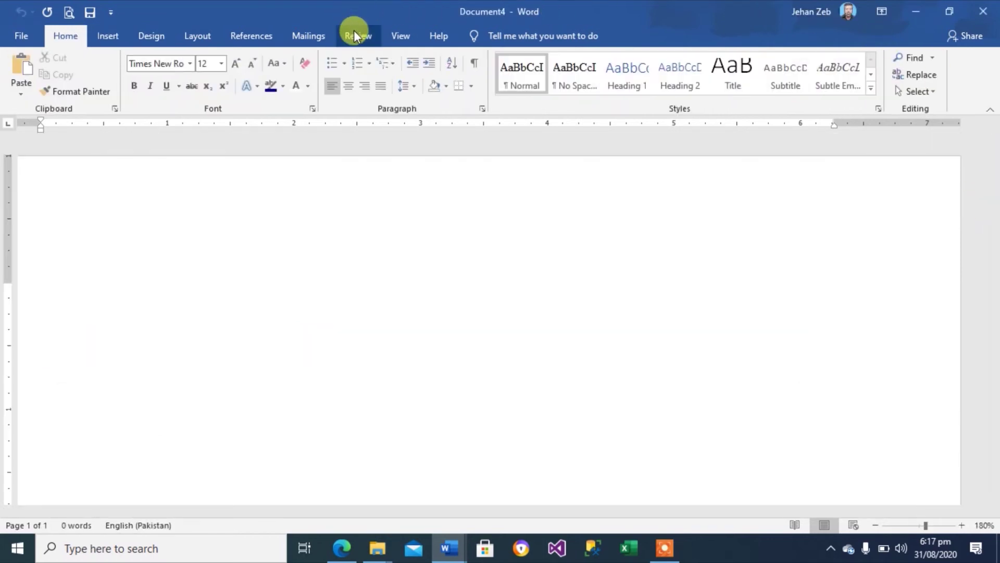
pyautogui.click(108, 37)
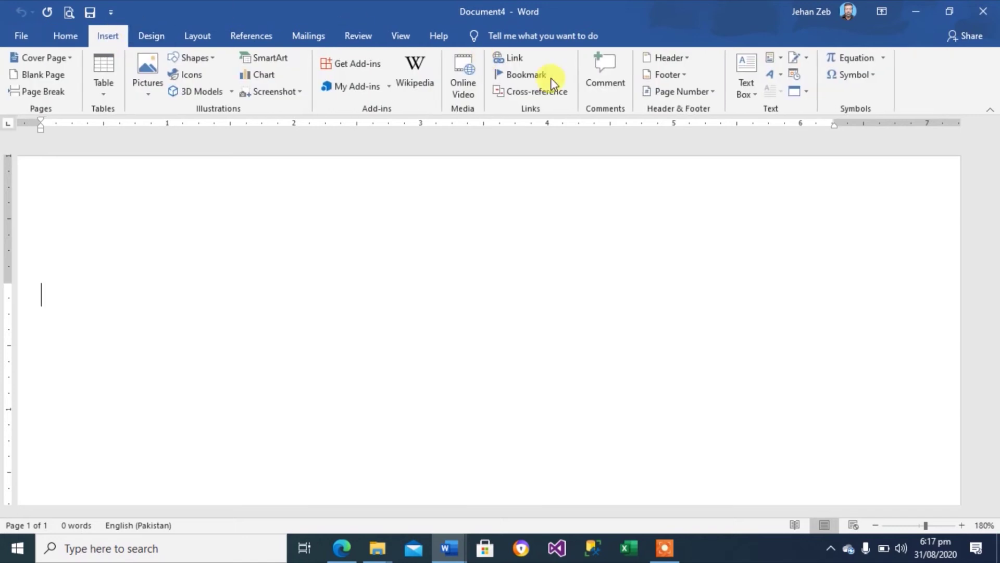
pyautogui.click(782, 57)
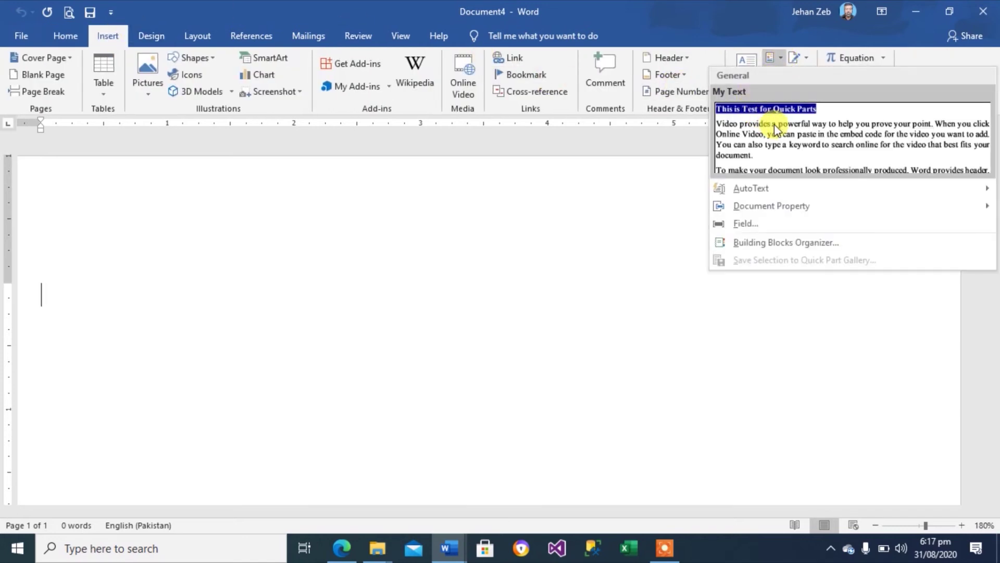
pyautogui.click(774, 124)
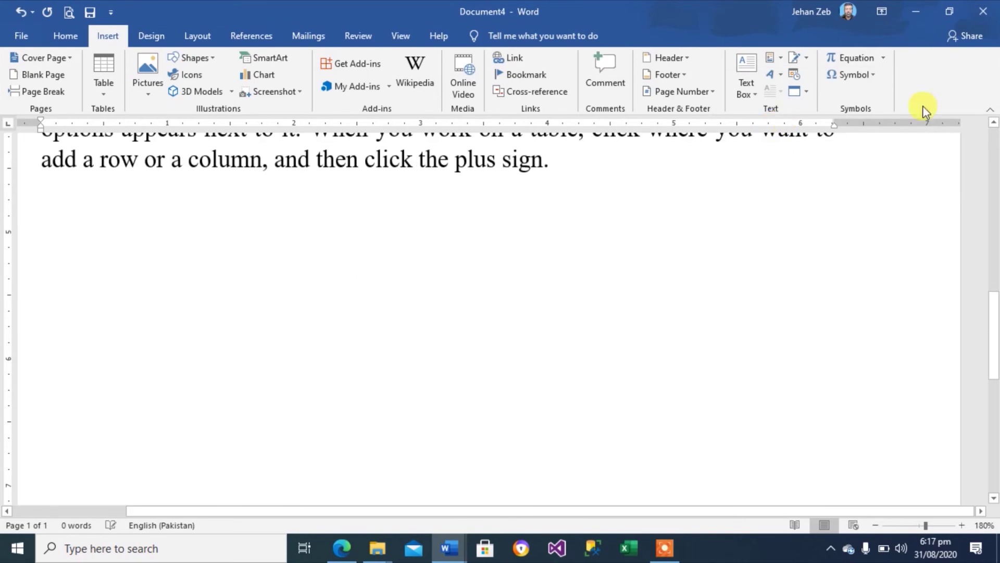
pyautogui.moveTo(995, 291); pyautogui.dragTo(993, 115)
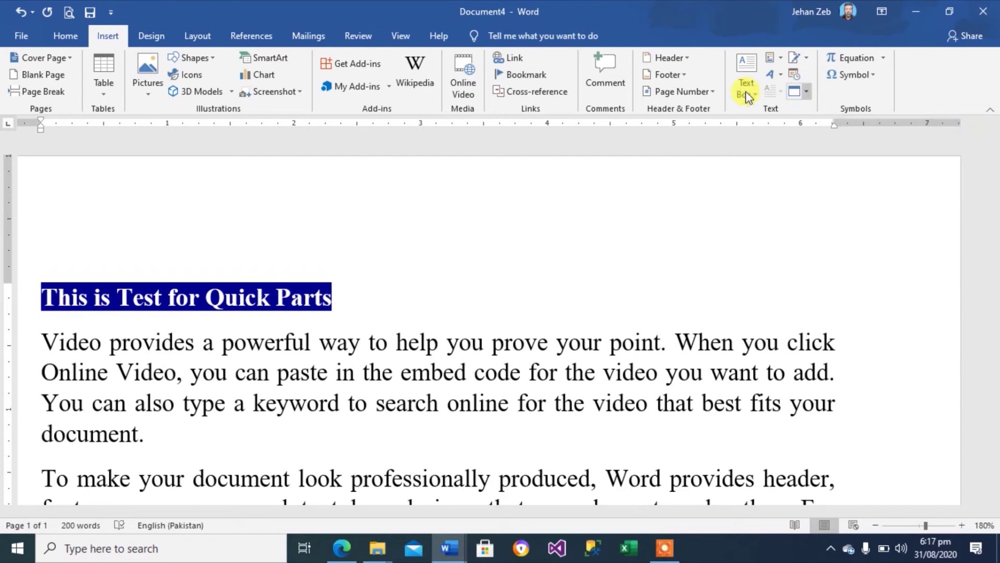
# - Delete the "My Text" building block in the Building Blocks Organizer and close the organizer
pyautogui.click(781, 59)
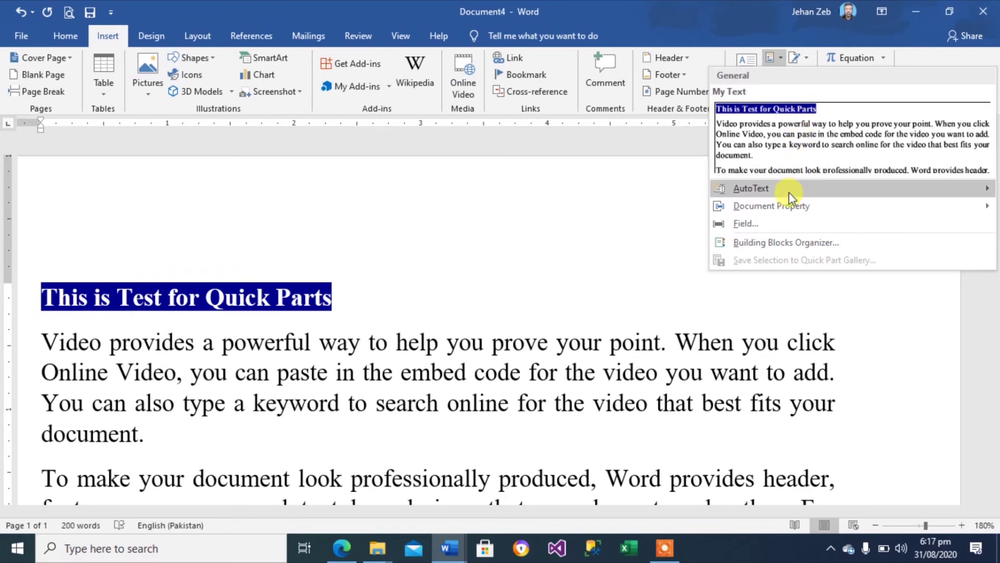
pyautogui.click(778, 245)
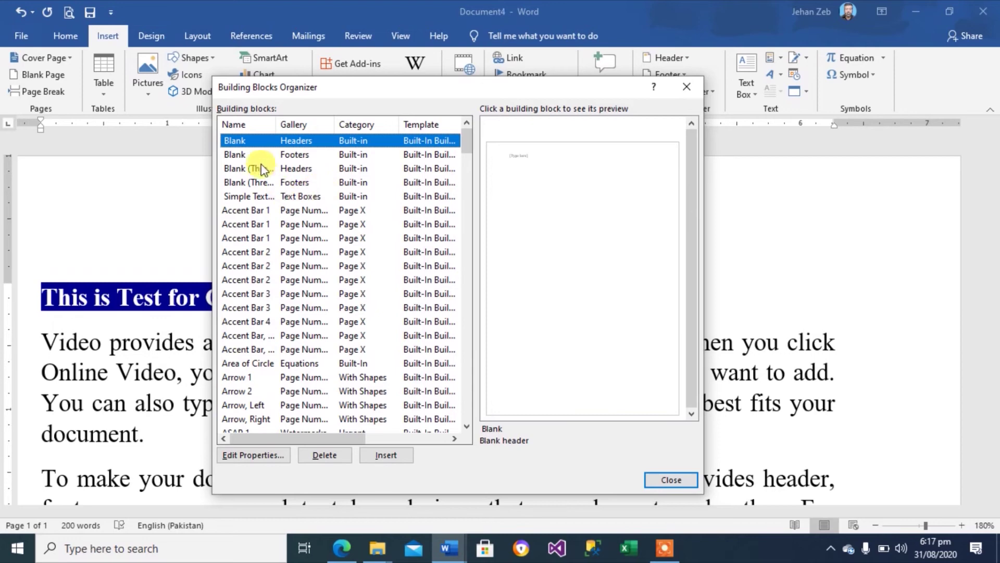
pyautogui.click(242, 124)
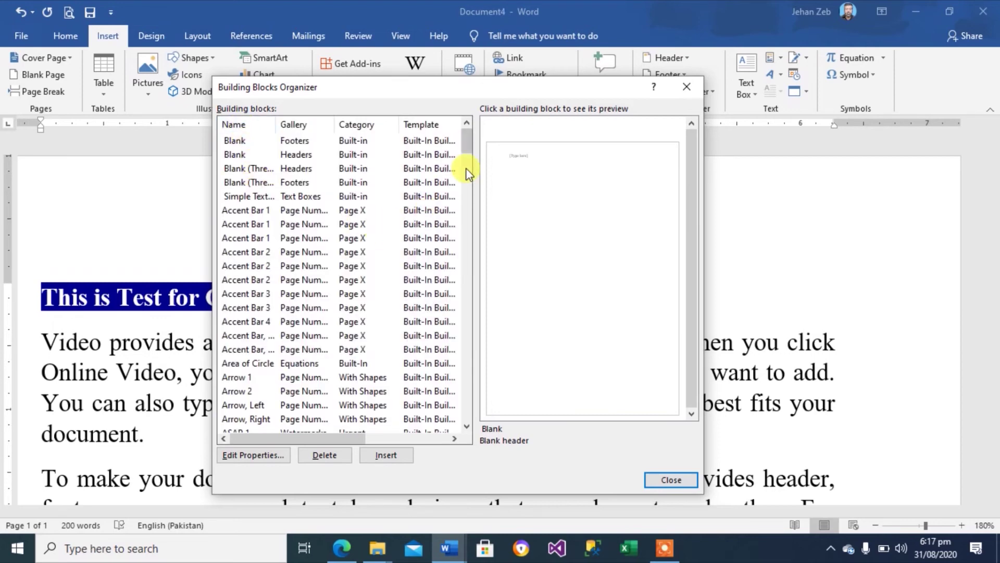
pyautogui.moveTo(467, 144); pyautogui.dragTo(466, 282)
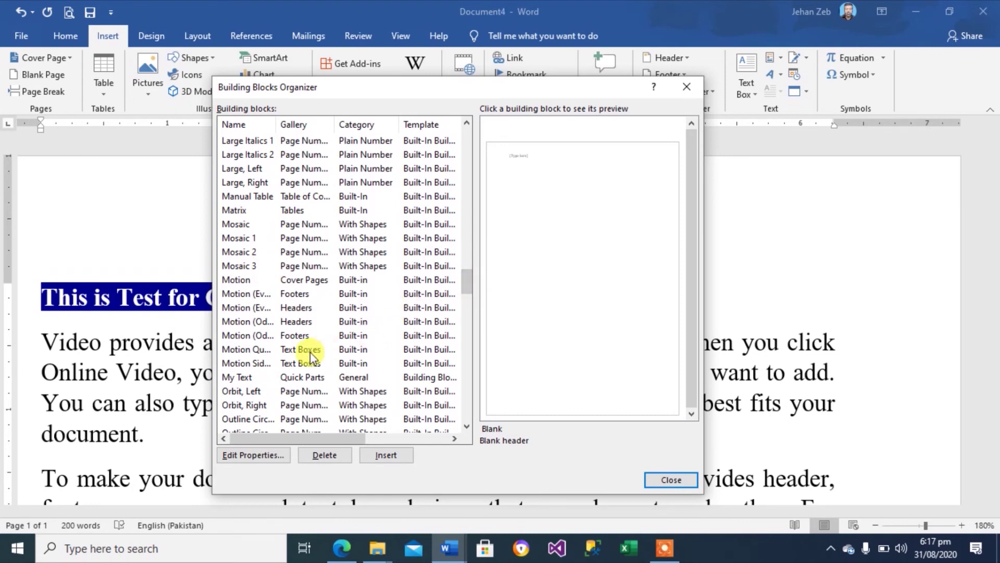
pyautogui.click(245, 380)
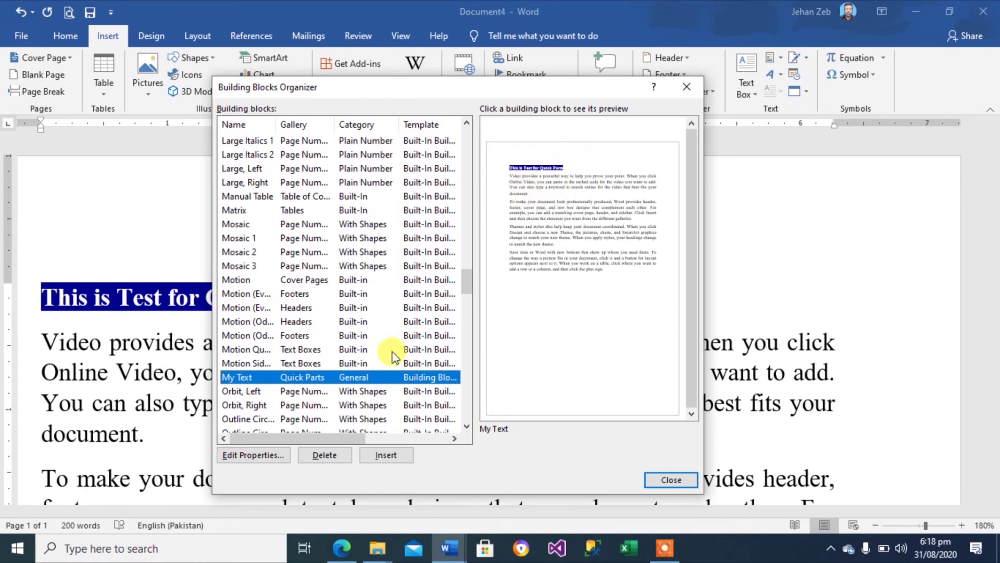
pyautogui.click(325, 456)
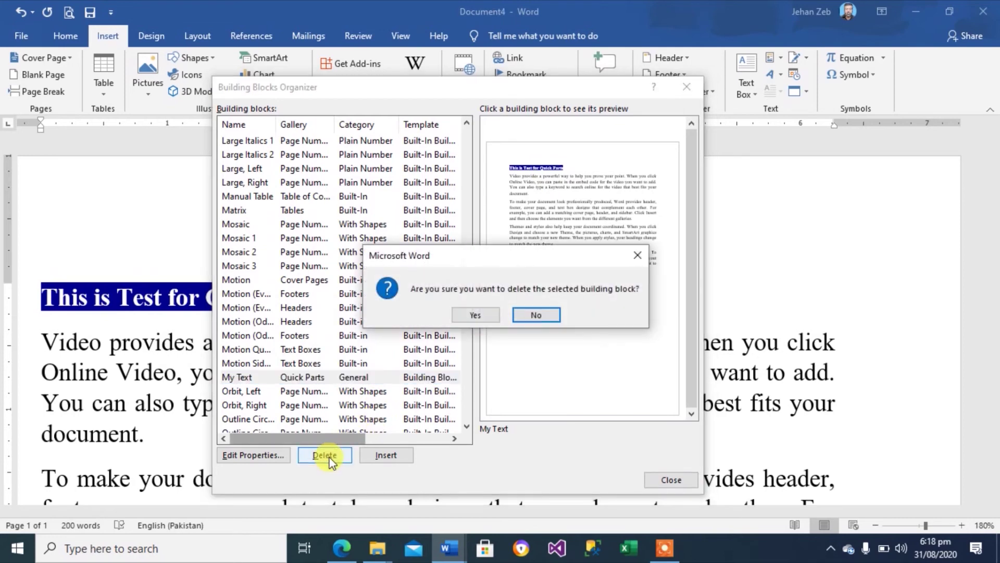
pyautogui.click(478, 316)
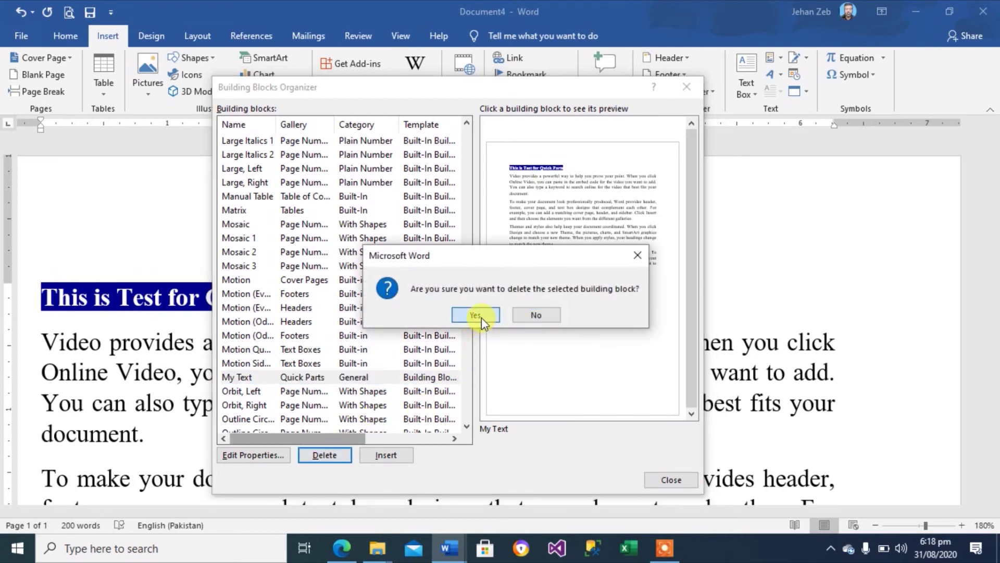
pyautogui.click(672, 477)
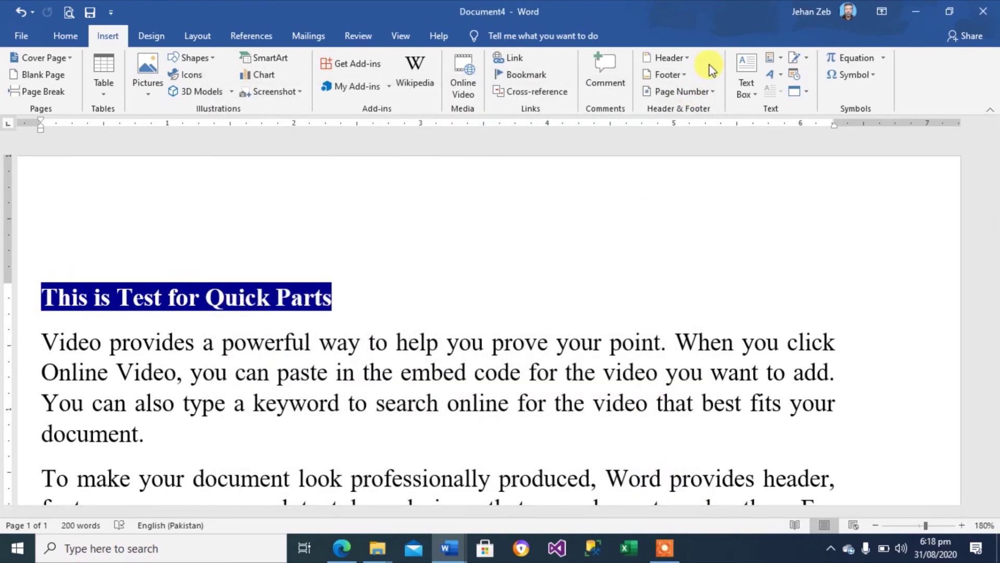
pyautogui.click(782, 62)
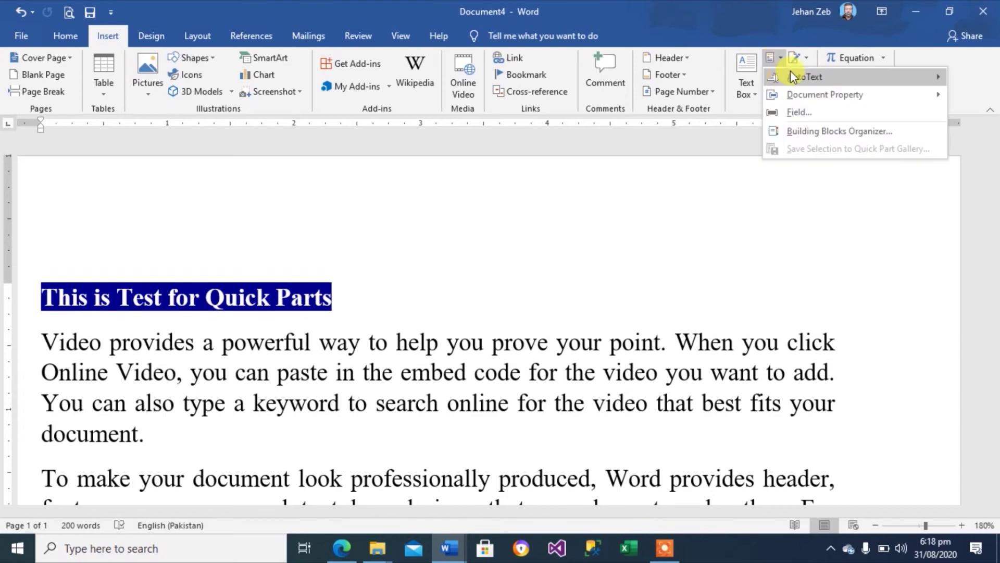
pyautogui.moveTo(786, 81)
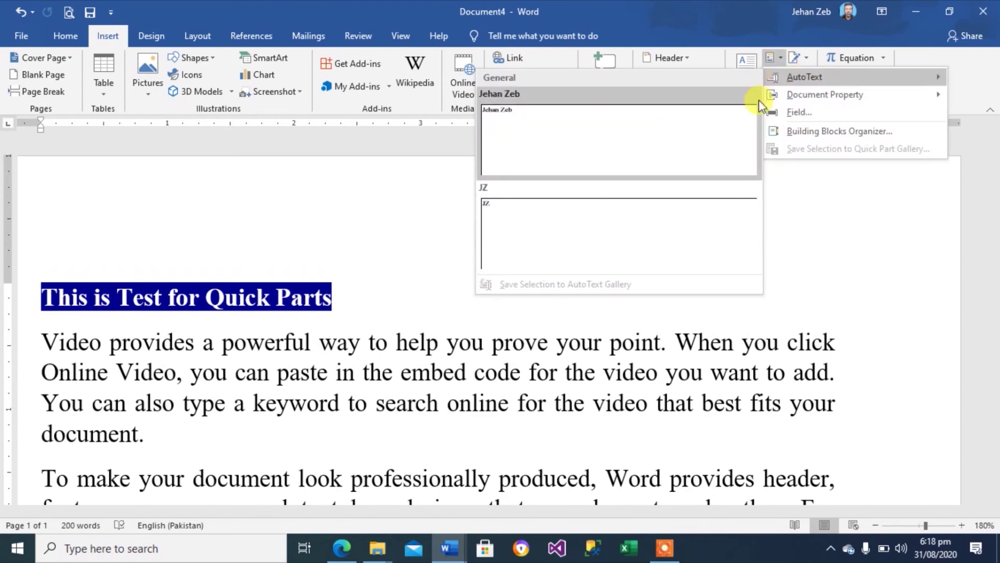
pyautogui.click(837, 282)
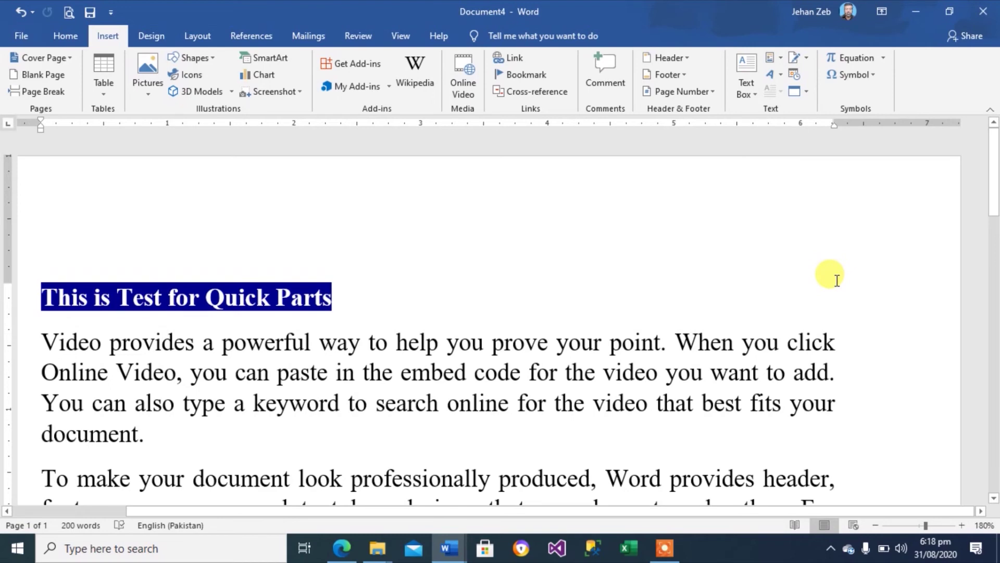
pyautogui.click(71, 59)
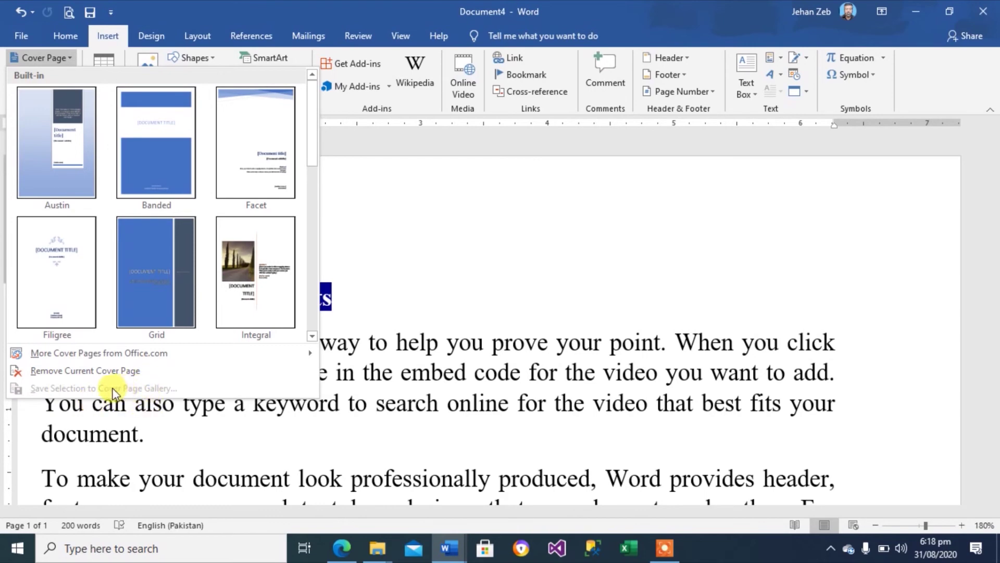
pyautogui.click(391, 451)
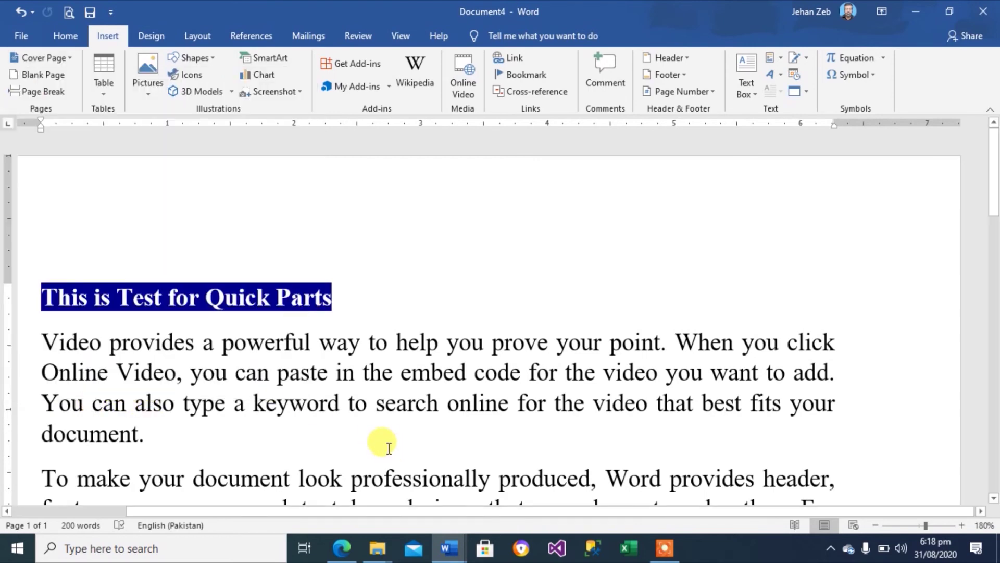
# - Insert a table with four columns and five rows below the last paragraph
pyautogui.press('pagedown')
pyautogui.press('pagedown')
pyautogui.press('Up')
pyautogui.press('Up')
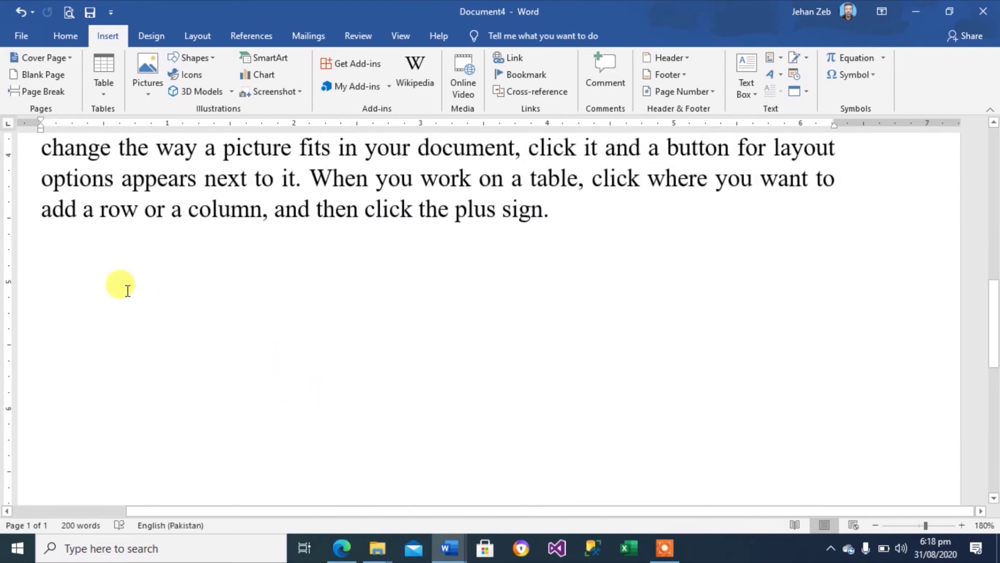
pyautogui.click(105, 92)
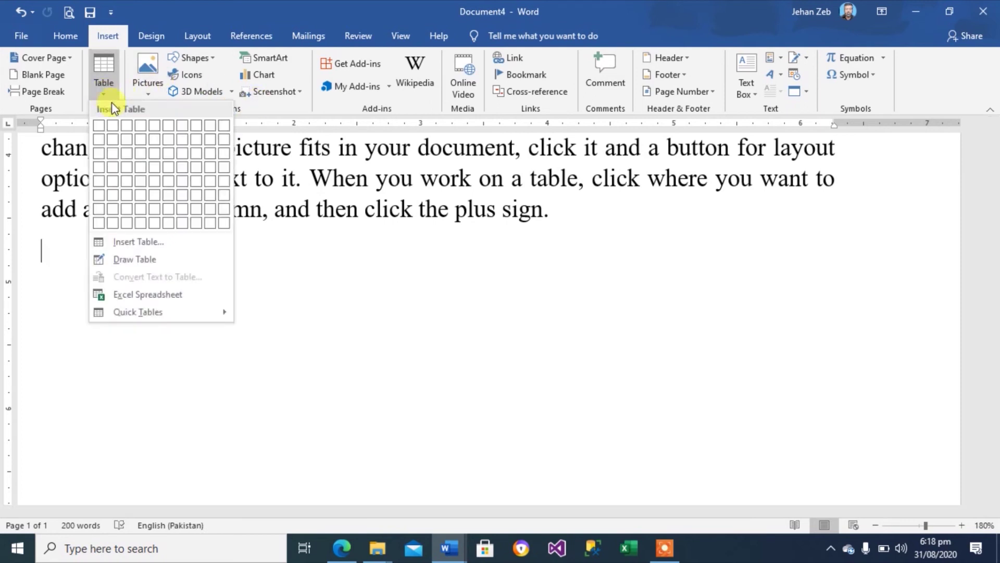
pyautogui.click(147, 179)
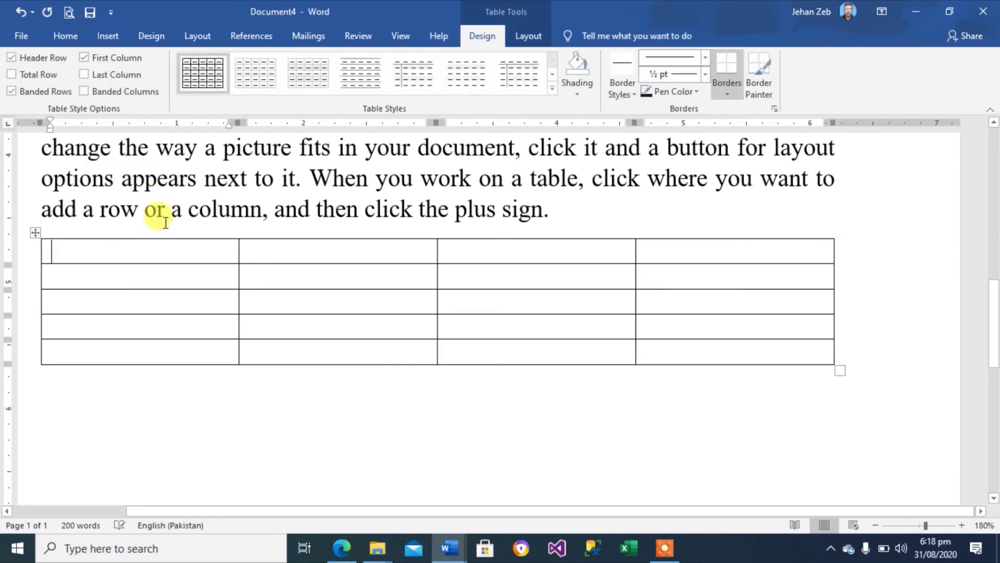
# - Enter "eff" and "ffds" in the table's first two header cells, and "Dfsdf", "Df", "Dffsd" and "Sdf" down rows two to five of the third column
pyautogui.write('eff')
pyautogui.press('Tab')
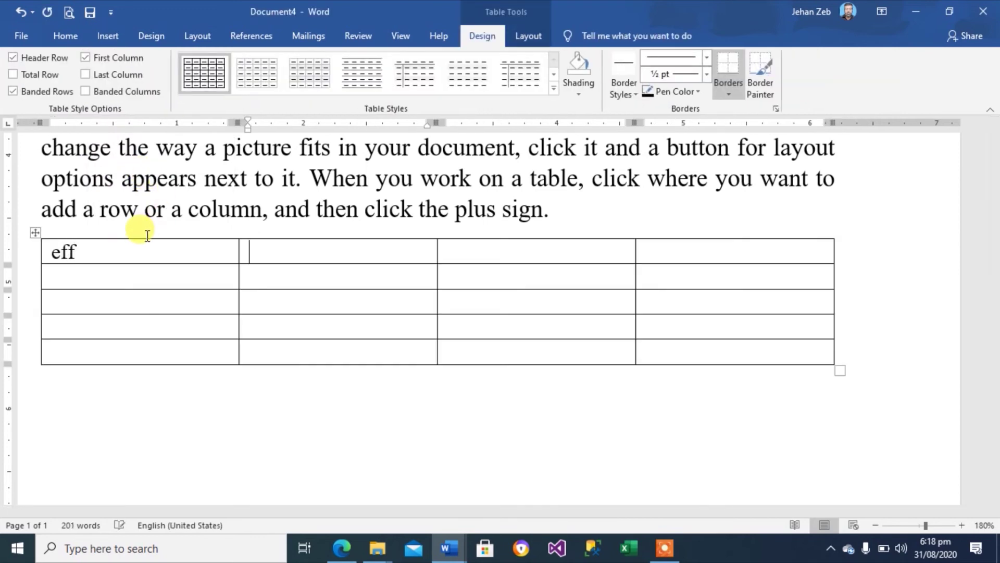
pyautogui.write('ffds')
pyautogui.press('Tab')
pyautogui.press('Down')
pyautogui.write('dfsdf')
pyautogui.press('Down')
pyautogui.write('df')
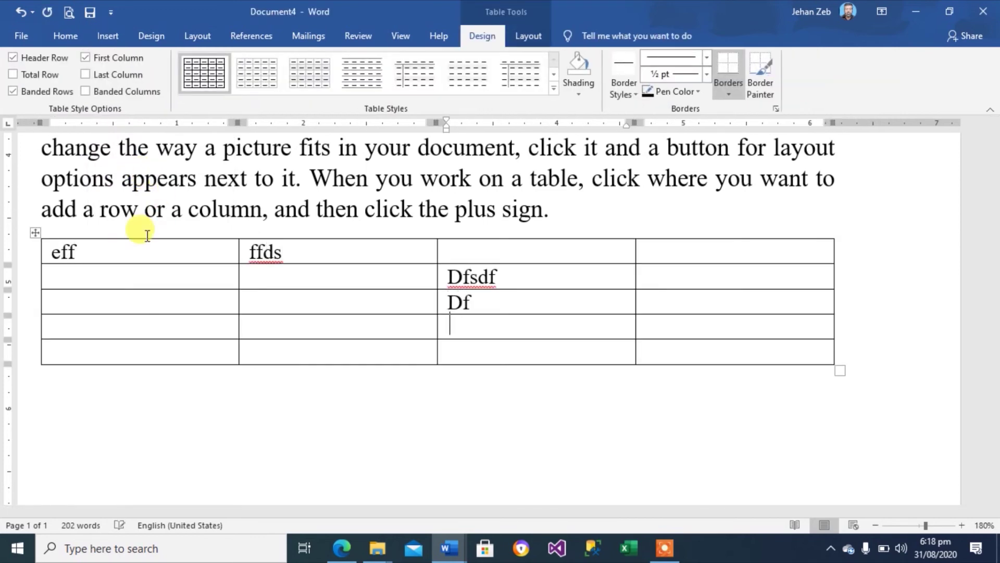
pyautogui.press('Down')
pyautogui.write('dffsd')
pyautogui.press('Down')
pyautogui.write('sdf')
pyautogui.press('Down')
# - Enter "Dsfsdf" in the first row of the table's third column
pyautogui.press('Up')
pyautogui.press('Up')
pyautogui.press('Up')
pyautogui.press('Up')
pyautogui.press('Up')
pyautogui.press('Up')
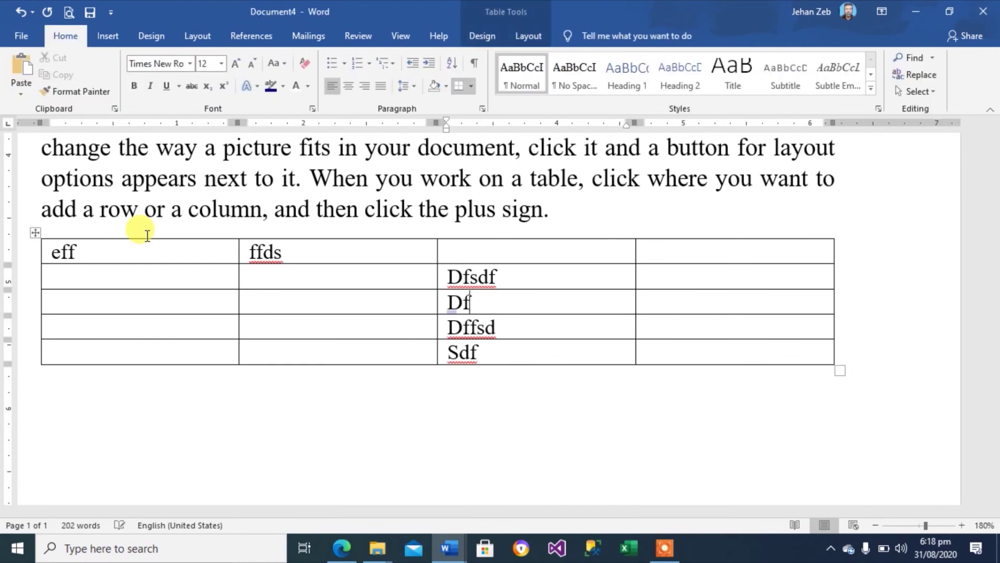
pyautogui.press('Down')
pyautogui.write('dsfsdf')
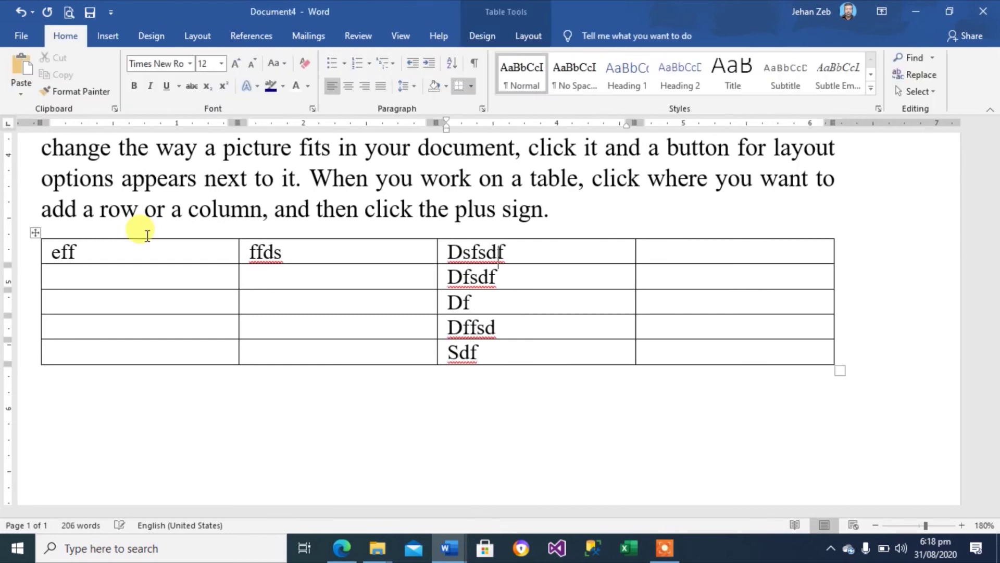
pyautogui.press('Down')
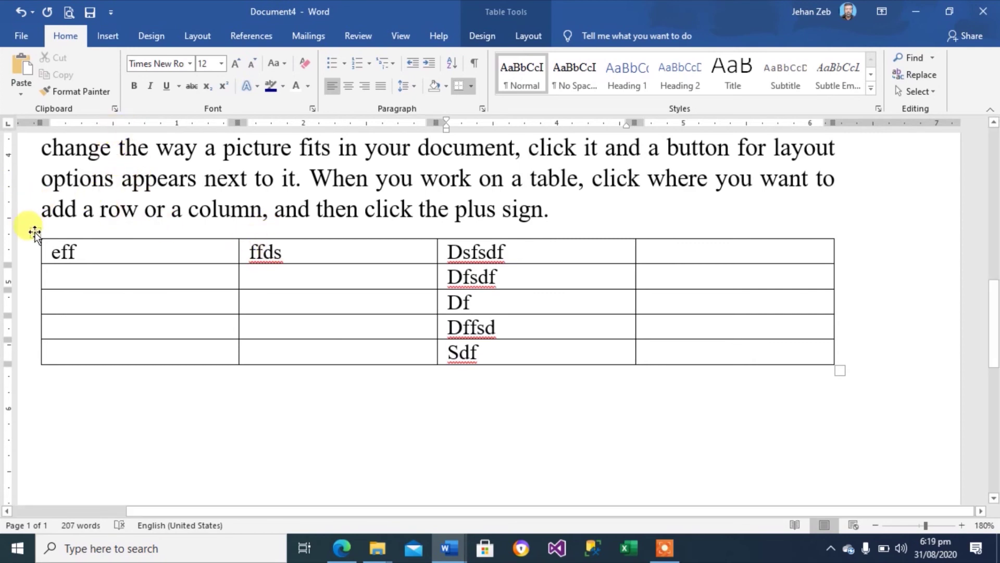
# - Save the whole table to the Quick Tables gallery as a building block named "Tab1" in the General category
pyautogui.click(35, 232)
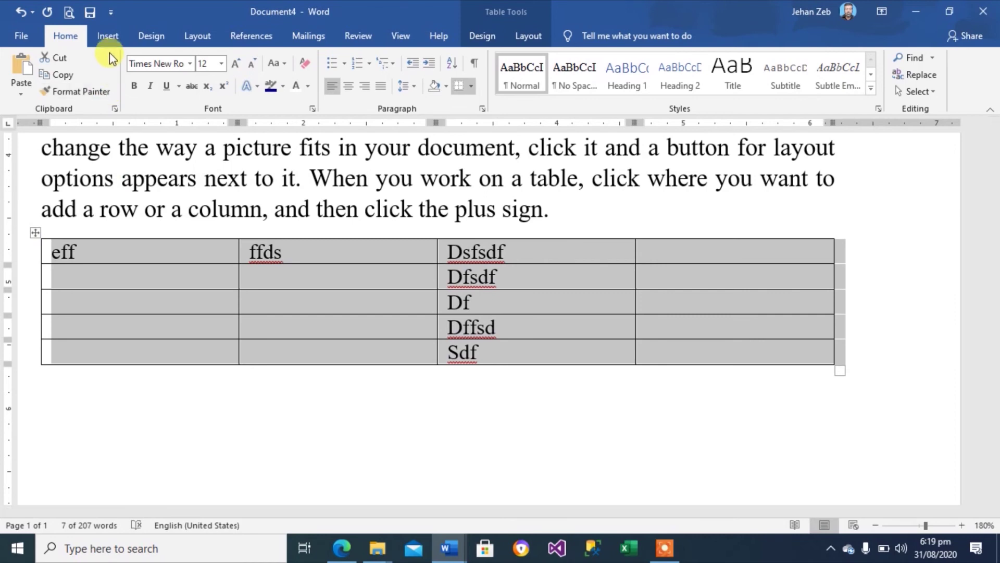
pyautogui.click(111, 39)
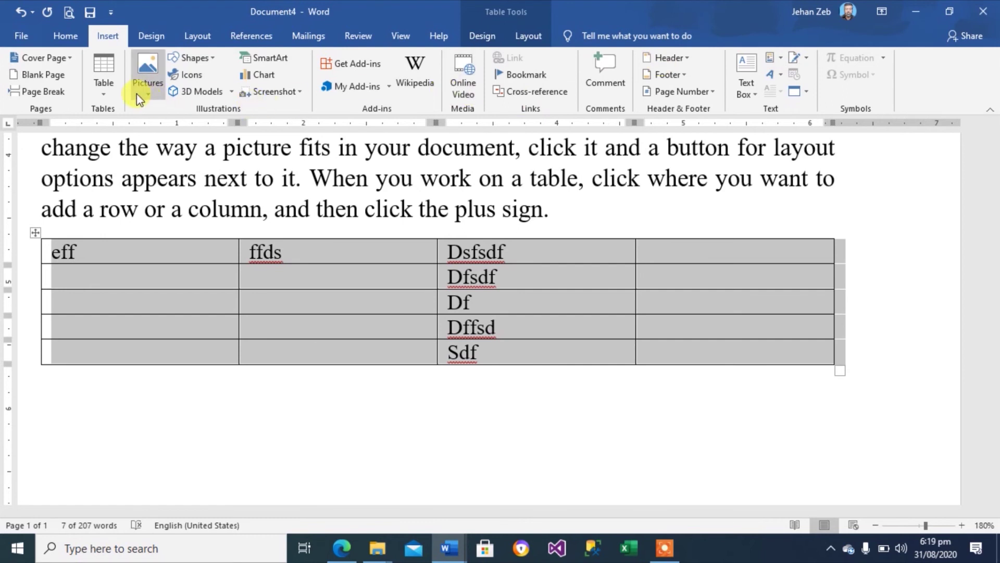
pyautogui.click(108, 98)
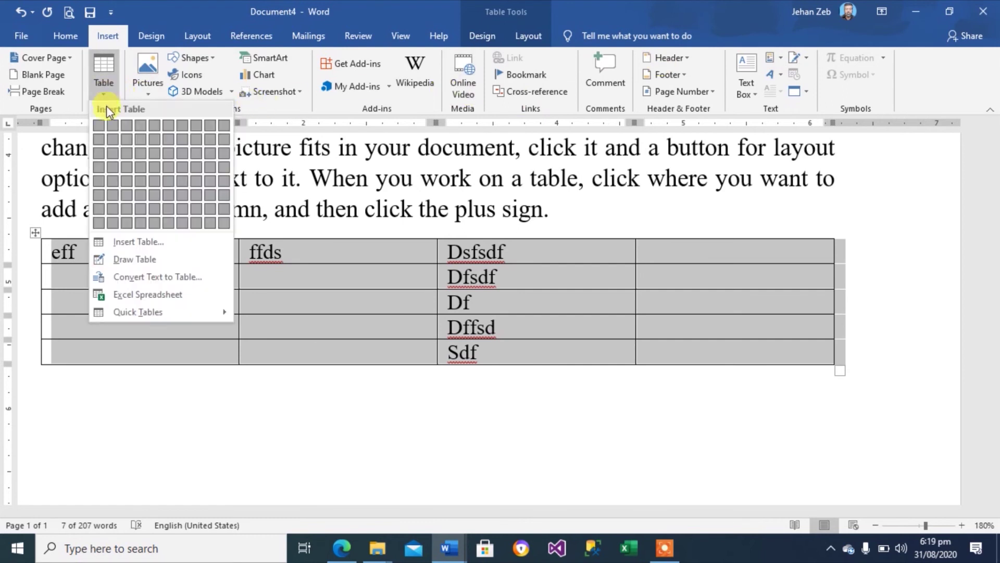
pyautogui.moveTo(127, 311)
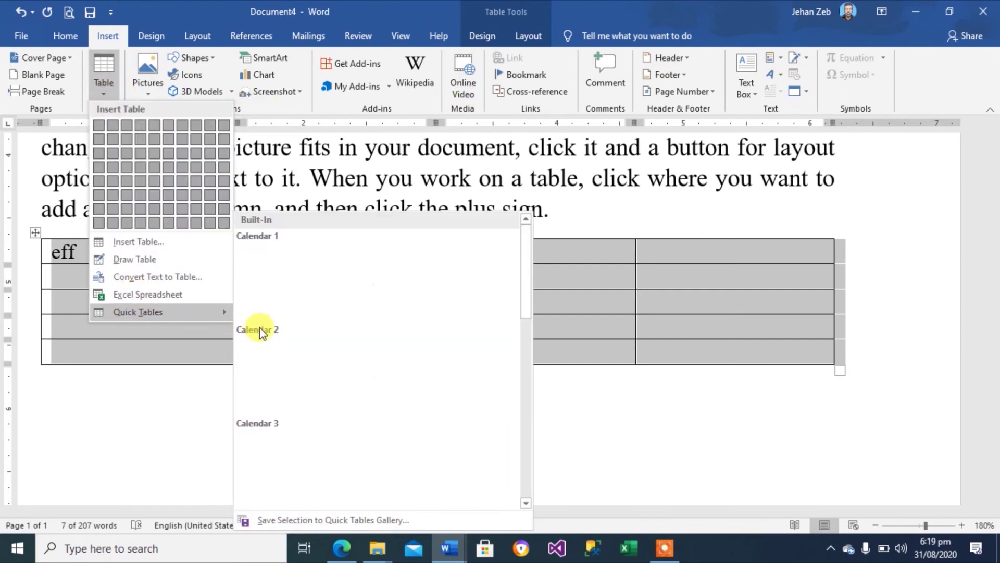
pyautogui.click(289, 519)
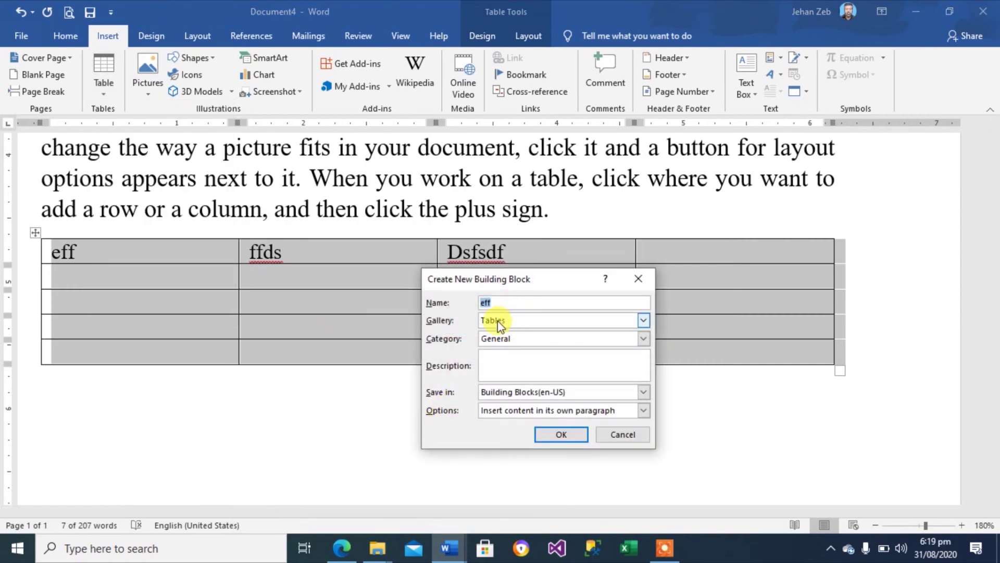
pyautogui.click(526, 343)
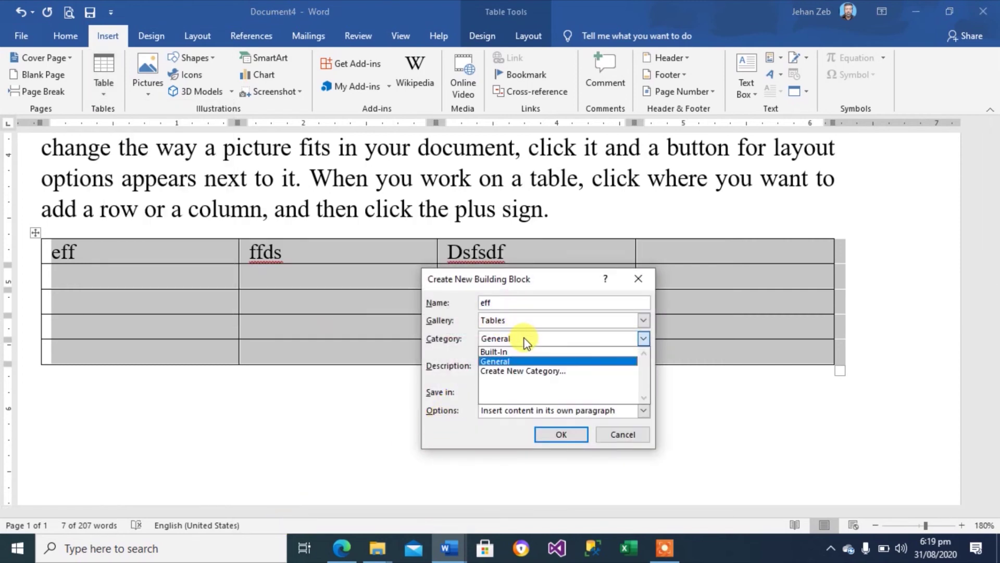
pyautogui.click(504, 362)
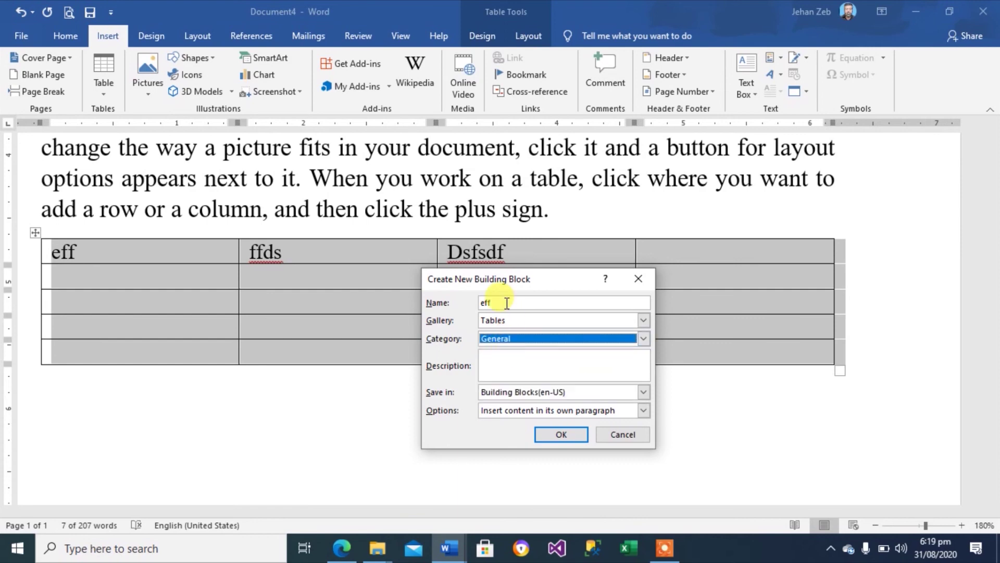
pyautogui.click(491, 302)
pyautogui.moveTo(490, 302); pyautogui.dragTo(472, 303)
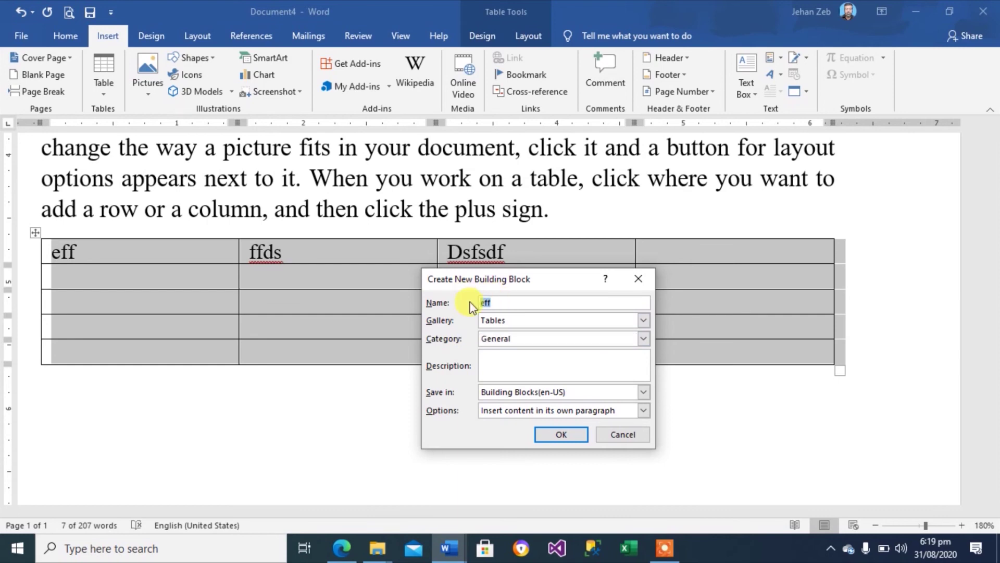
pyautogui.write('Tab1')
pyautogui.click(562, 434)
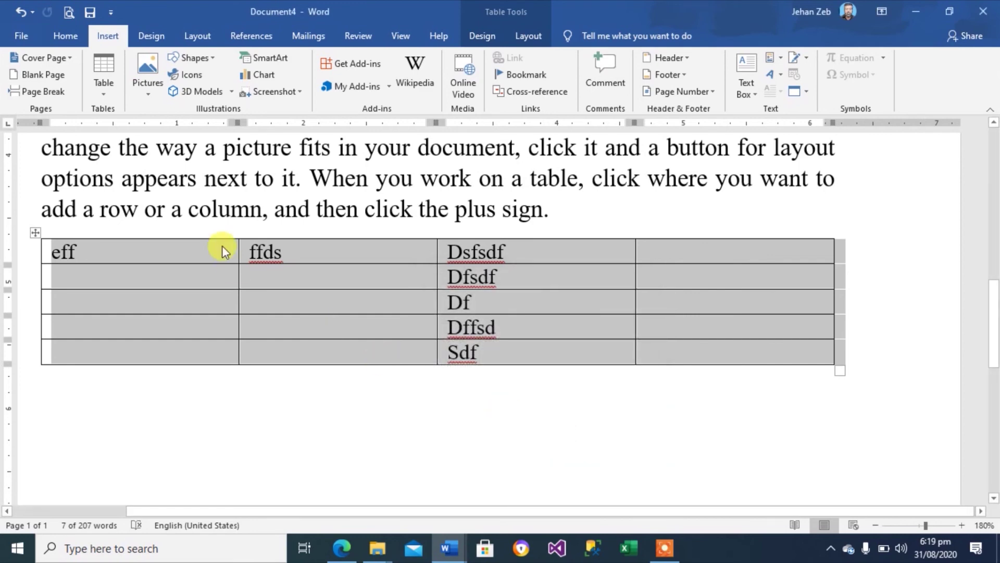
# - Look through the Quick Tables gallery down to the General category to check the saved Tab1 table
pyautogui.click(364, 471)
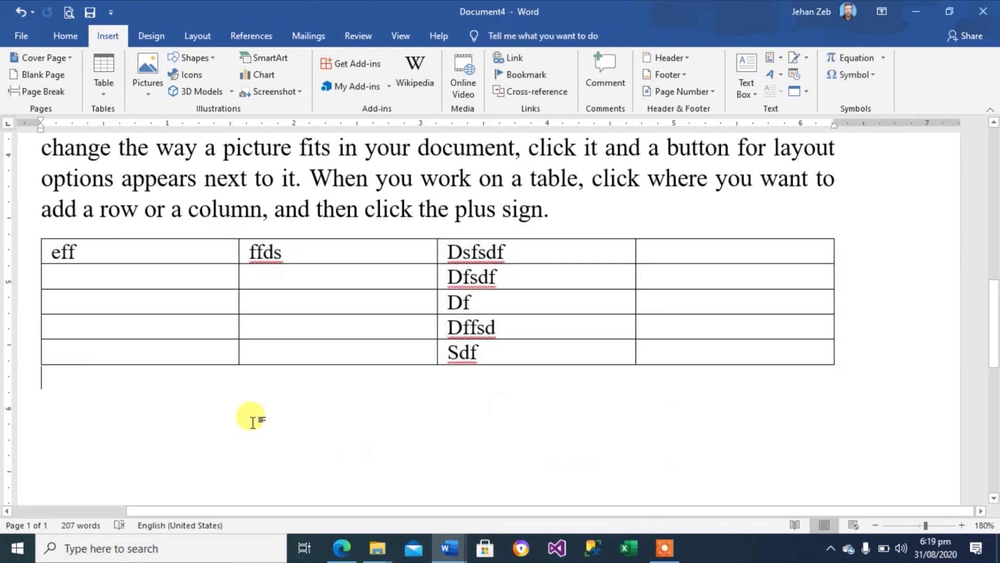
pyautogui.click(104, 92)
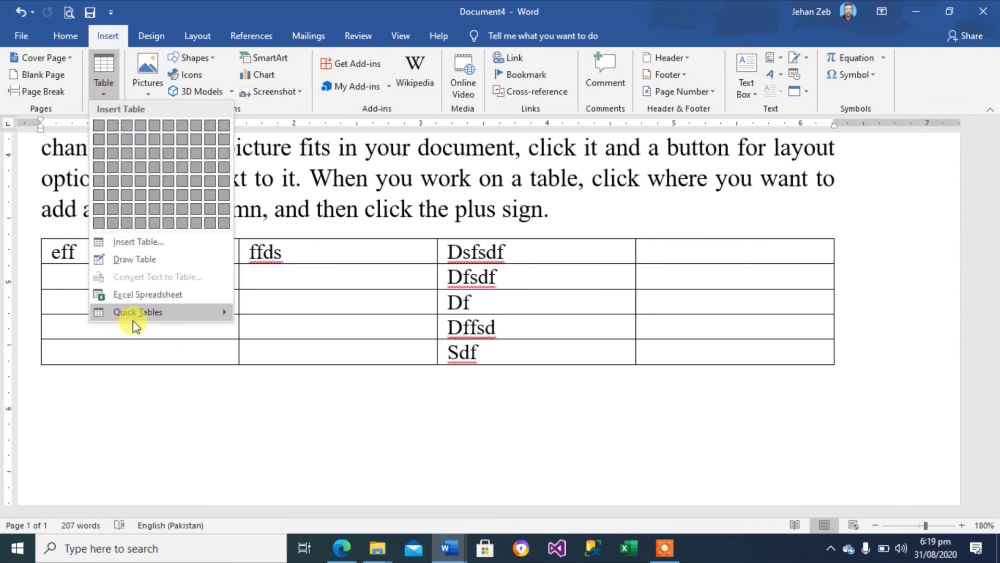
pyautogui.moveTo(133, 320)
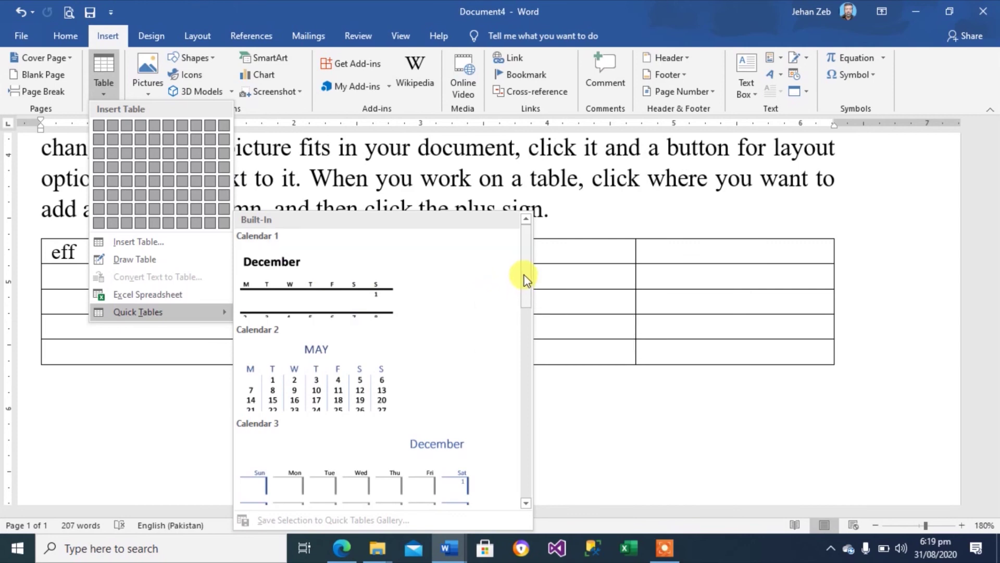
pyautogui.moveTo(526, 279); pyautogui.dragTo(532, 486)
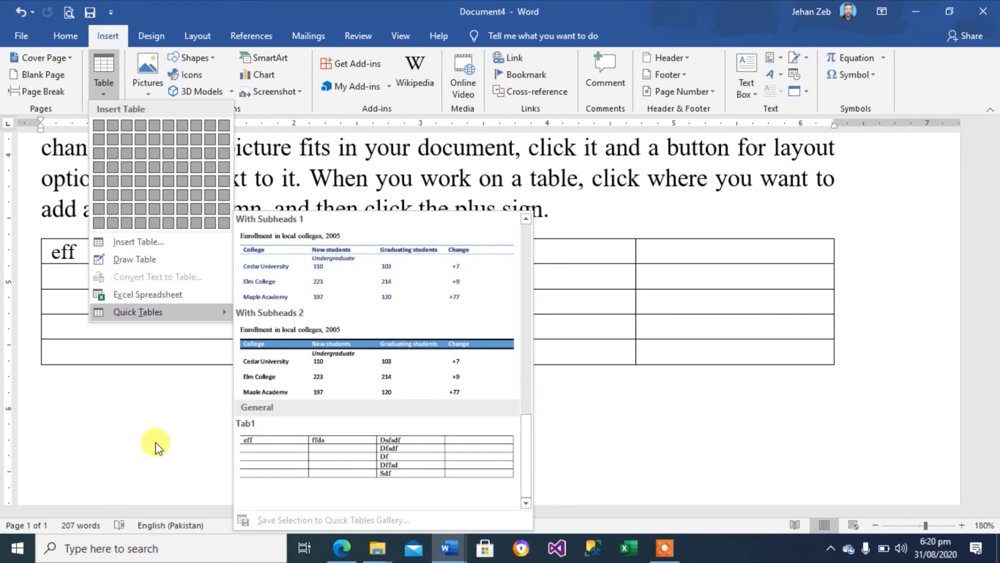
pyautogui.click(117, 417)
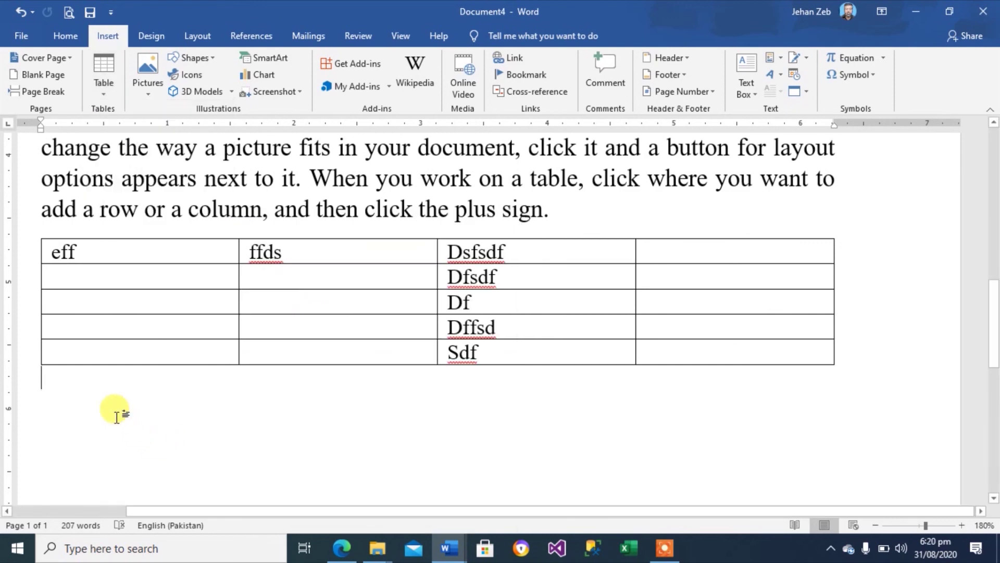
# - Add five blank lines below the table and insert a page break to start a new page
pyautogui.press('Return')
pyautogui.press('Return')
pyautogui.press('Return')
pyautogui.press('Return')
pyautogui.press('Return')
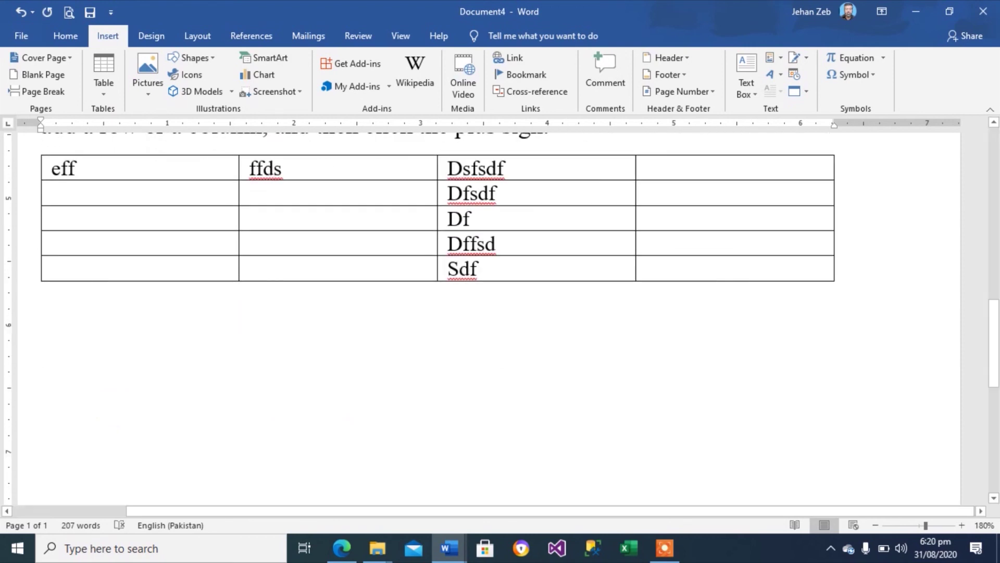
pyautogui.hotkey('ctrl', 'Return')
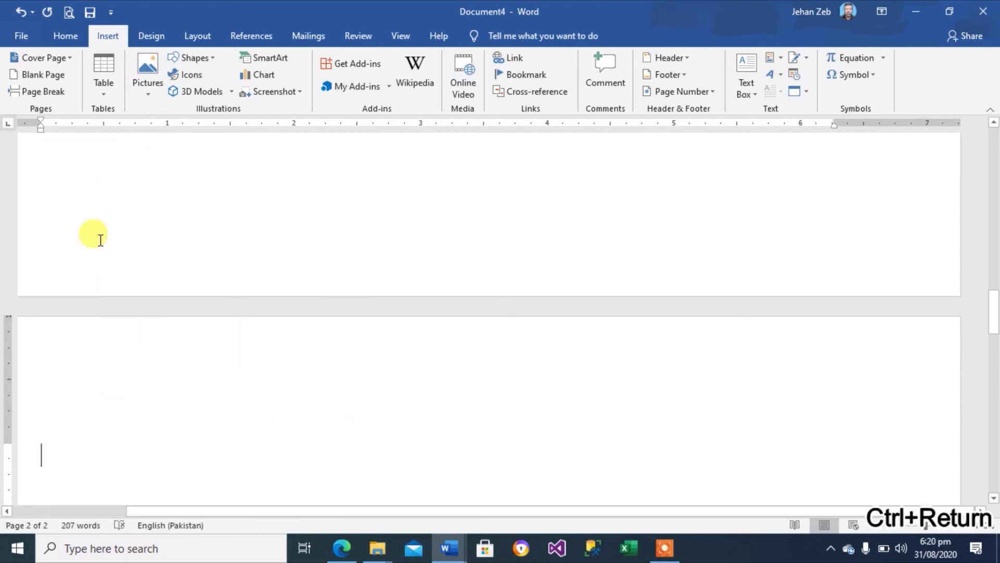
# - Insert the saved Tab1 quick table at the start of the new page
pyautogui.click(106, 98)
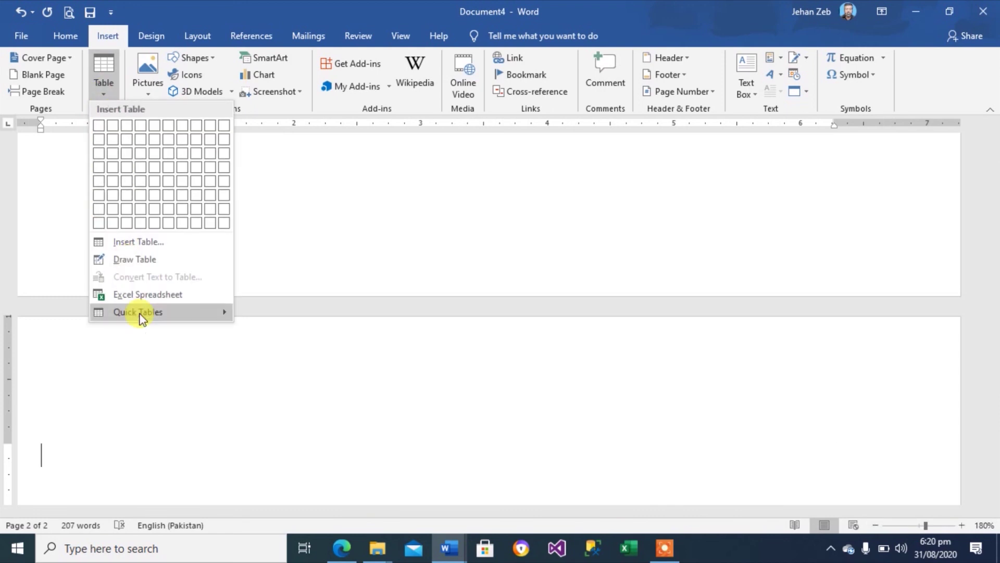
pyautogui.moveTo(138, 313)
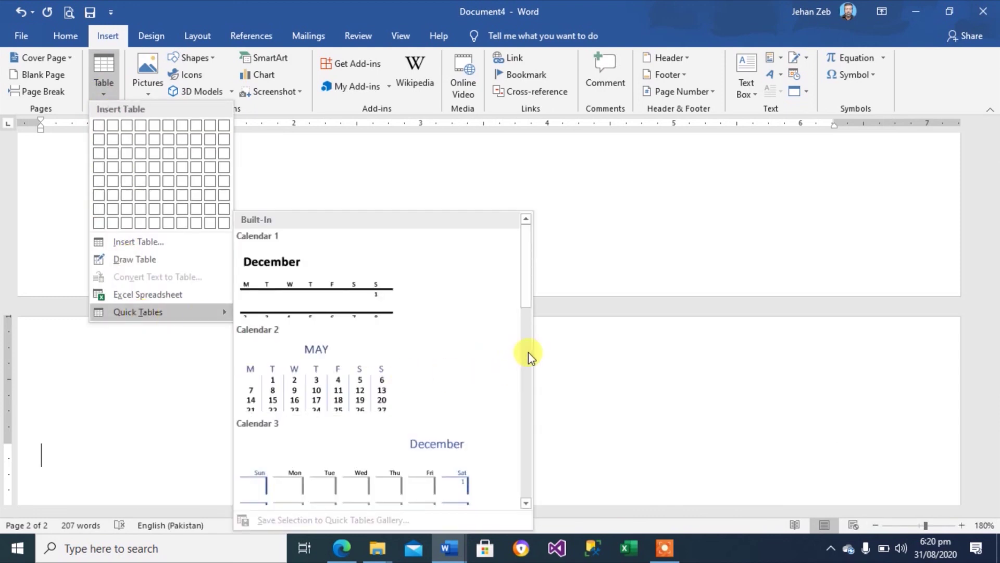
pyautogui.moveTo(526, 305); pyautogui.dragTo(533, 556)
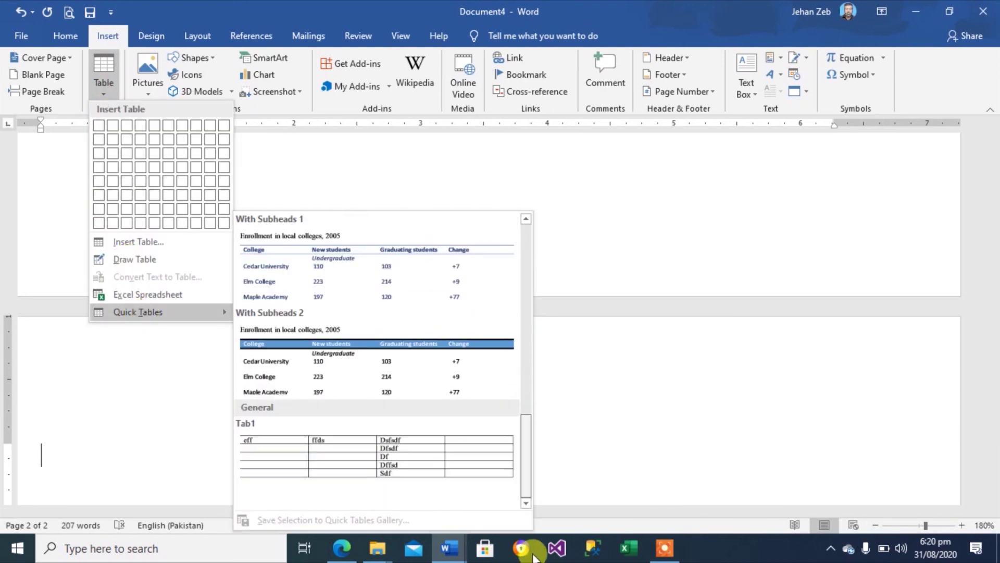
pyautogui.click(326, 454)
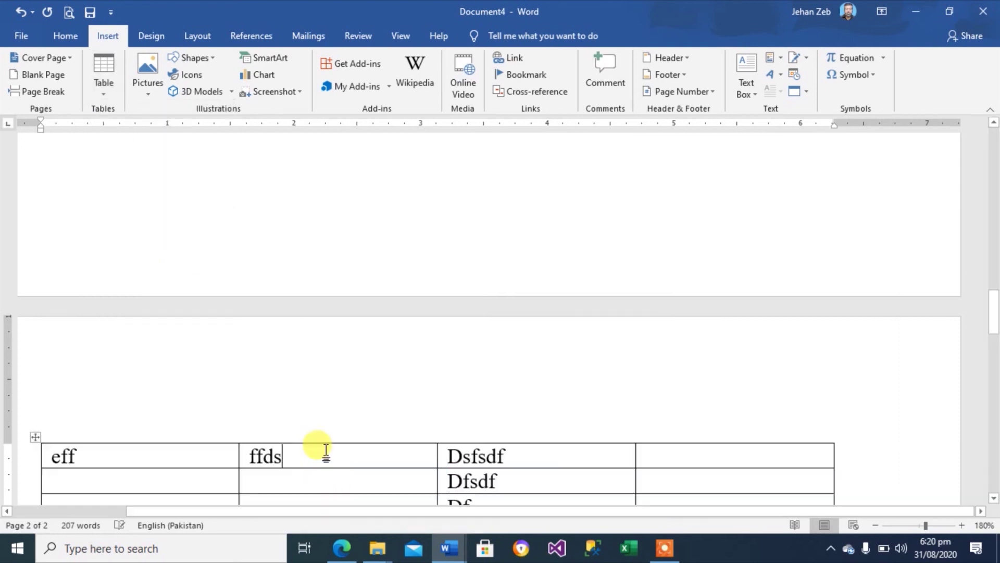
pyautogui.click(368, 415)
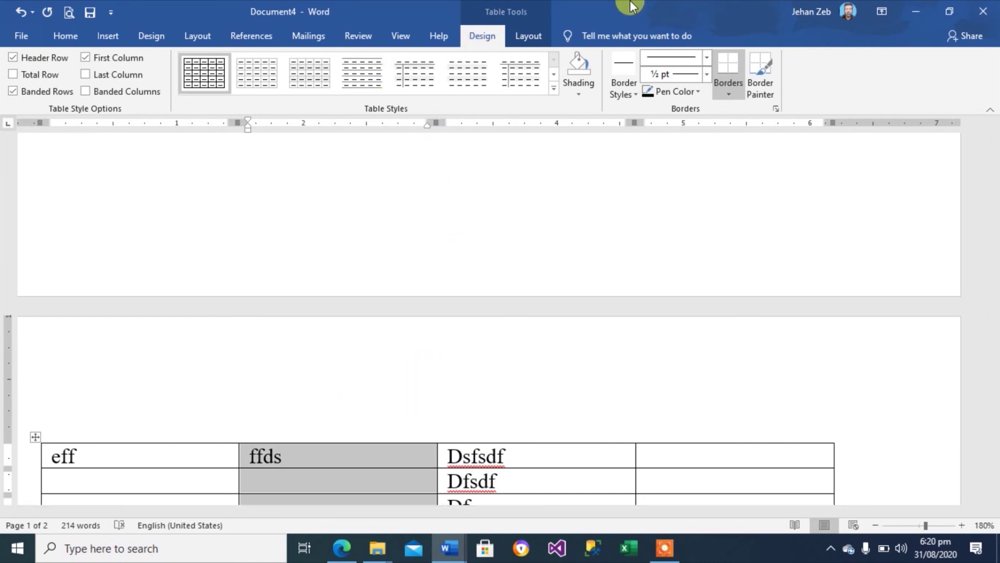
# - Open the Building Blocks Organizer and sort the building blocks by gallery
pyautogui.click(103, 32)
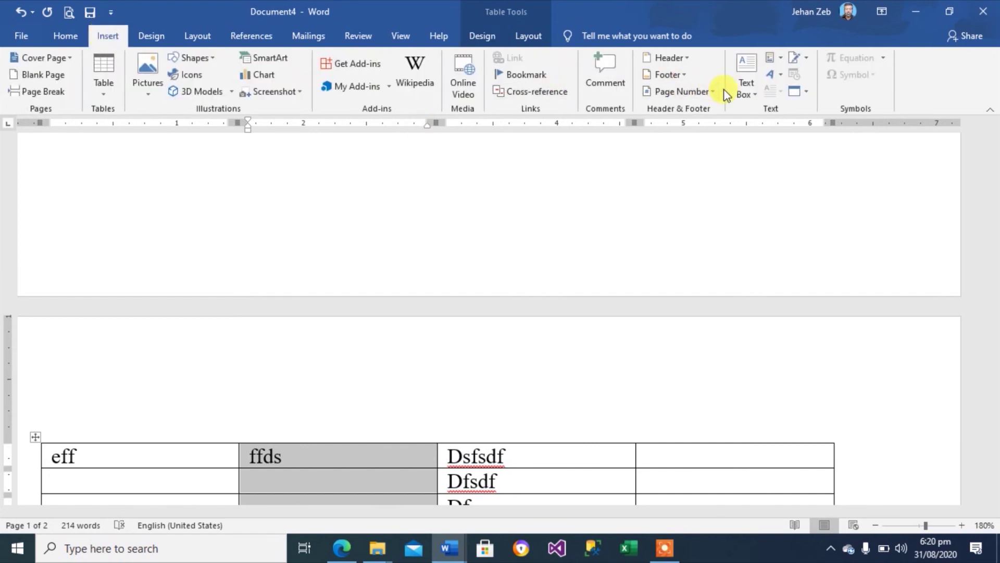
pyautogui.click(781, 65)
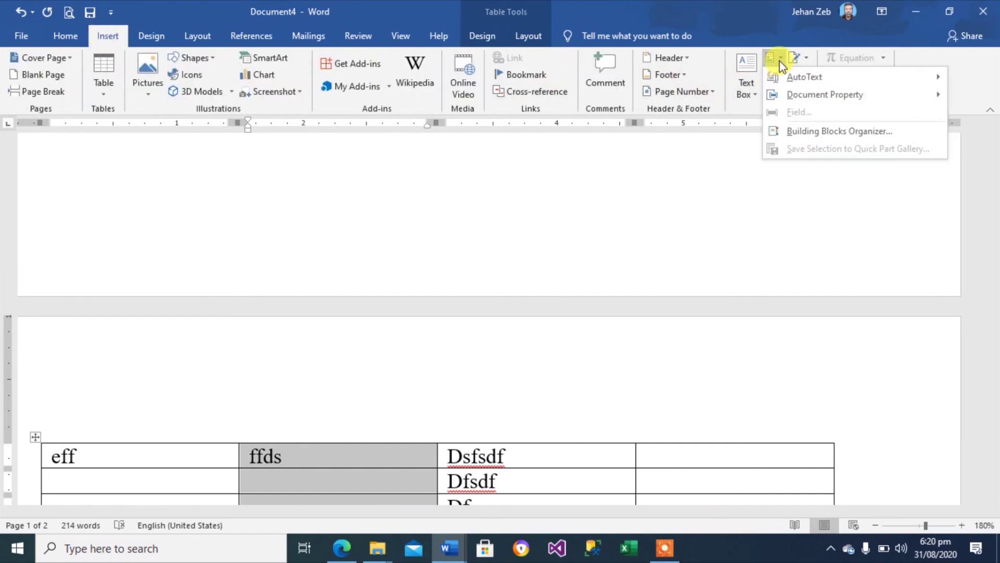
pyautogui.click(795, 133)
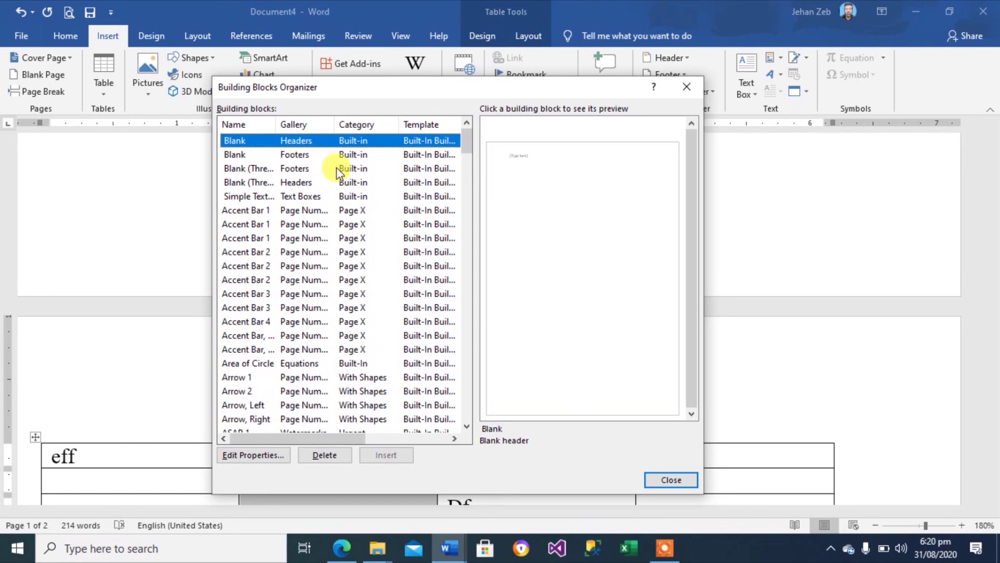
pyautogui.moveTo(465, 133); pyautogui.dragTo(473, 231)
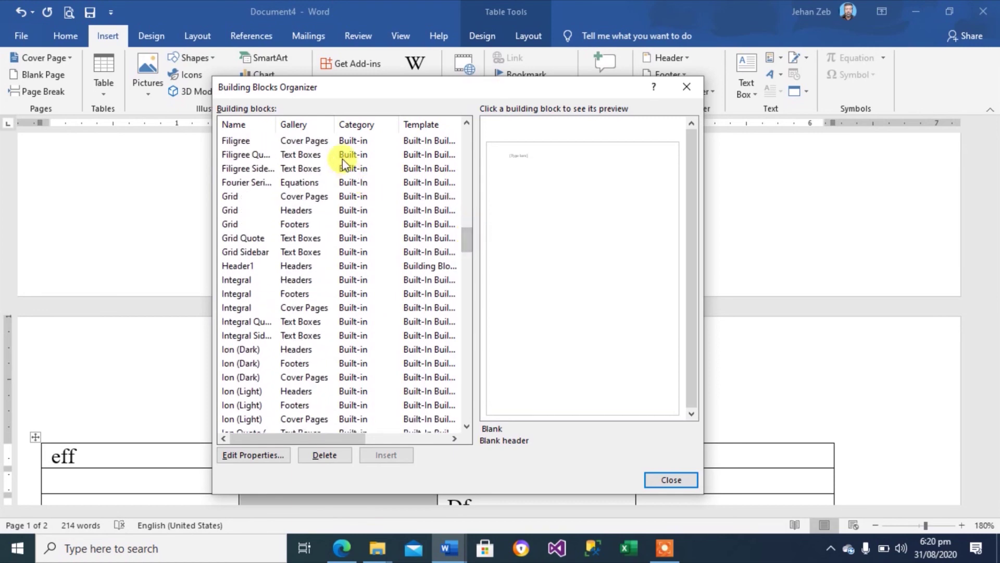
pyautogui.click(317, 128)
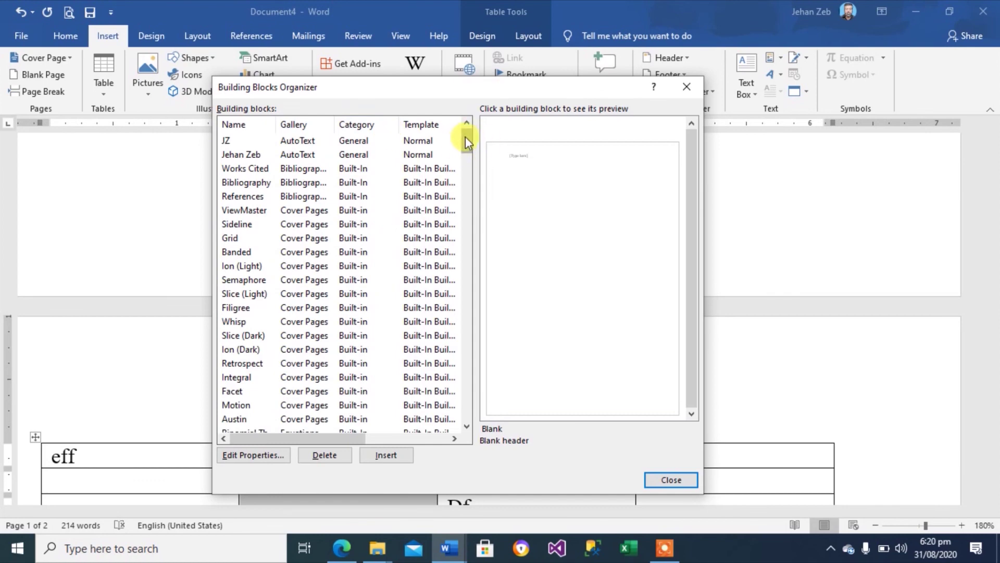
# - Delete the Tab1 building block from the Tables gallery entries and close the organizer
pyautogui.moveTo(465, 137); pyautogui.dragTo(476, 346)
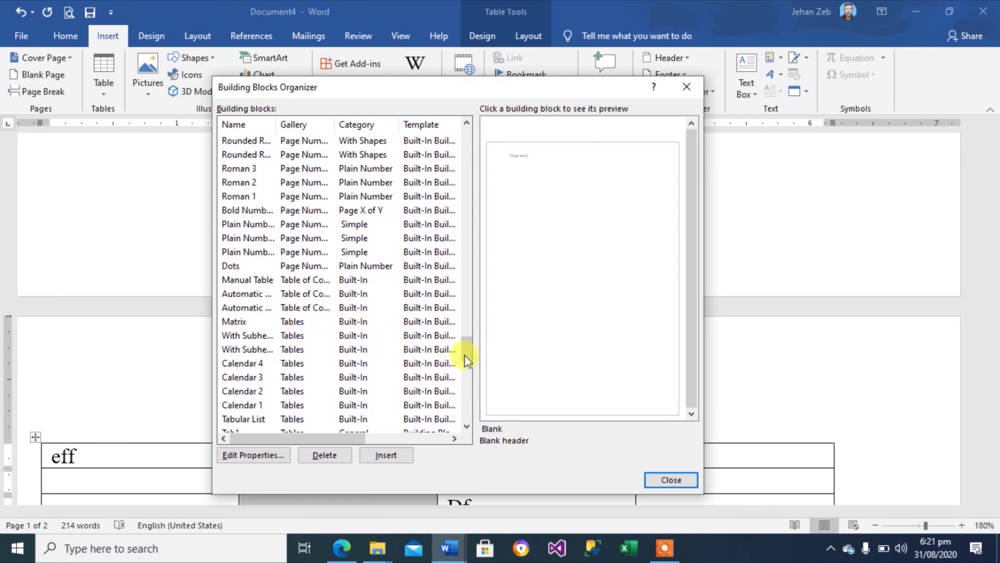
pyautogui.scroll(-1, 466, 355)
pyautogui.moveTo(466, 355); pyautogui.dragTo(466, 359)
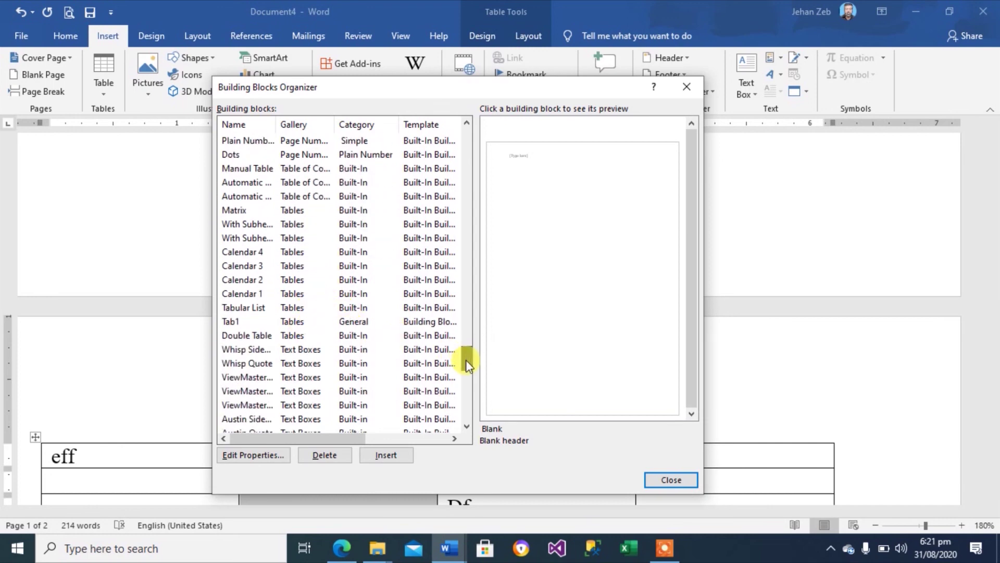
pyautogui.click(298, 323)
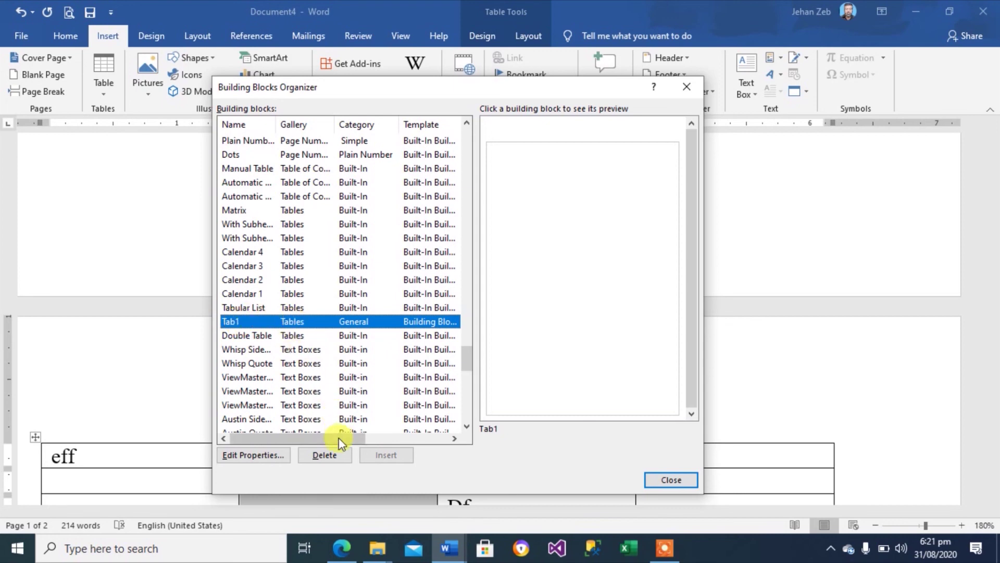
pyautogui.click(316, 458)
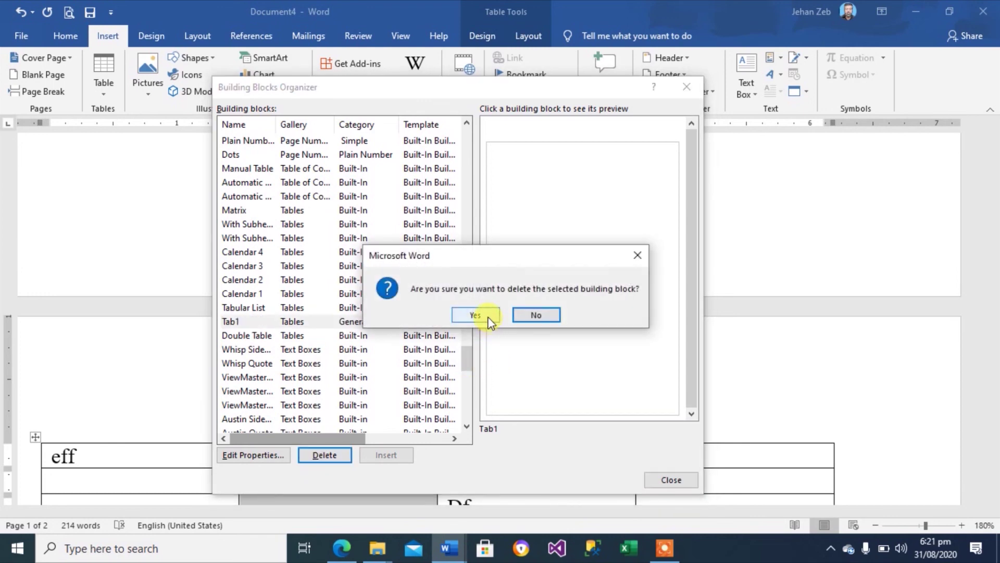
pyautogui.click(481, 314)
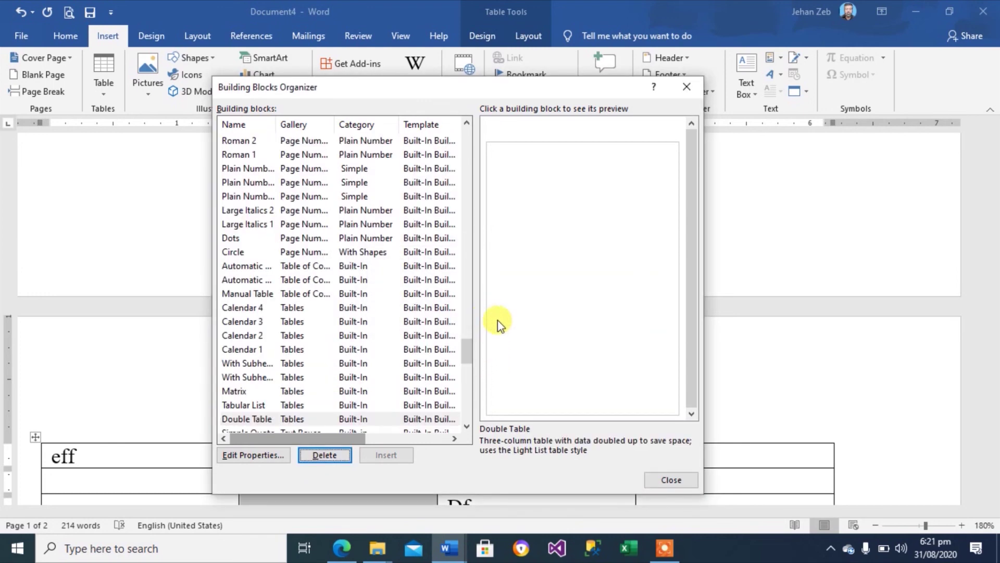
pyautogui.click(676, 480)
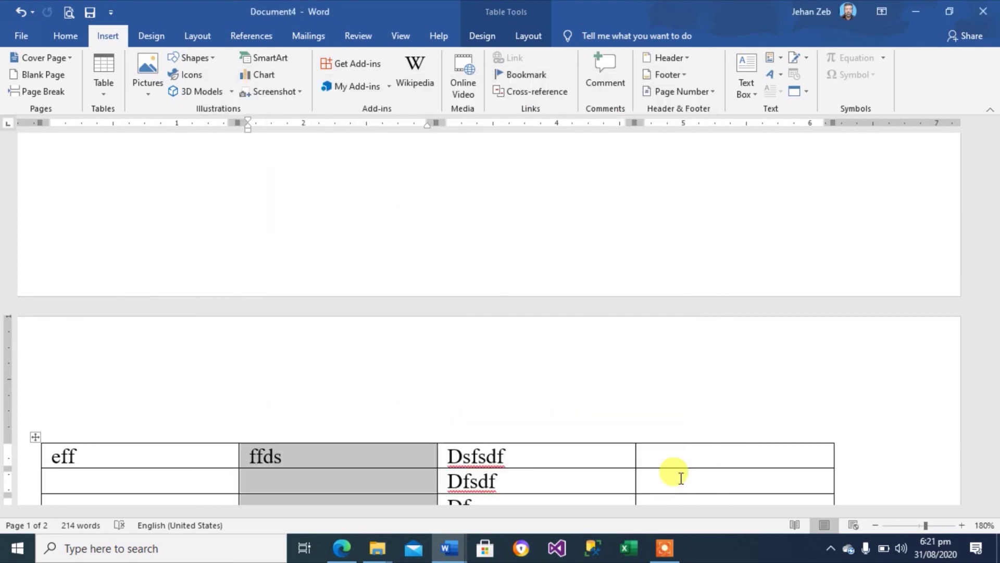